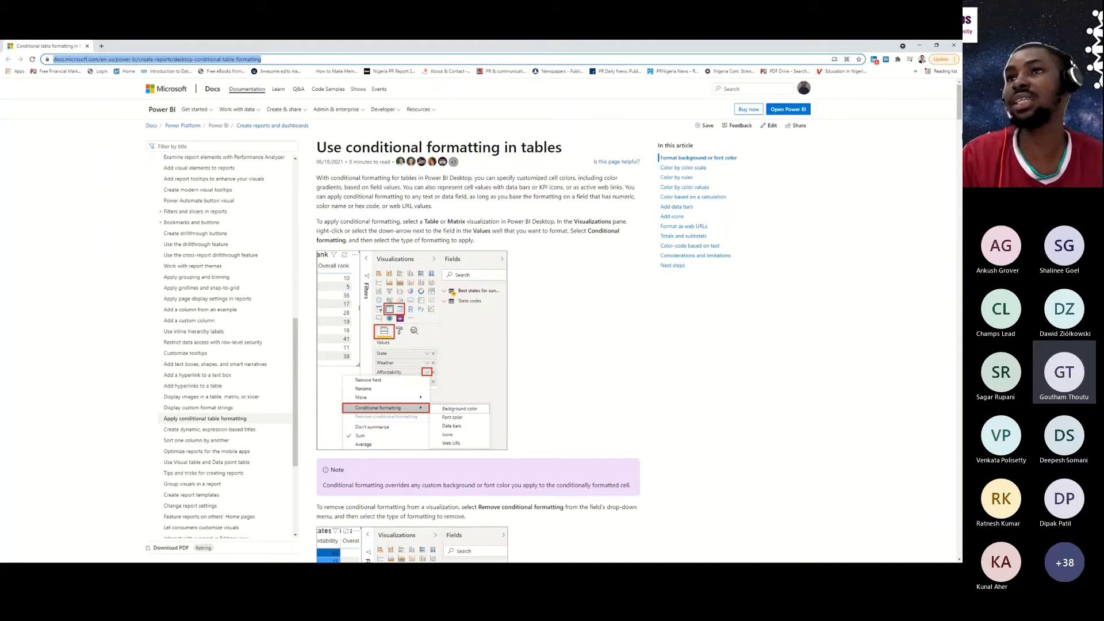
- Read through the article on conditional formatting in tables, down to the section on coloring based on a calculation
scroll(959, 172, down, 15)
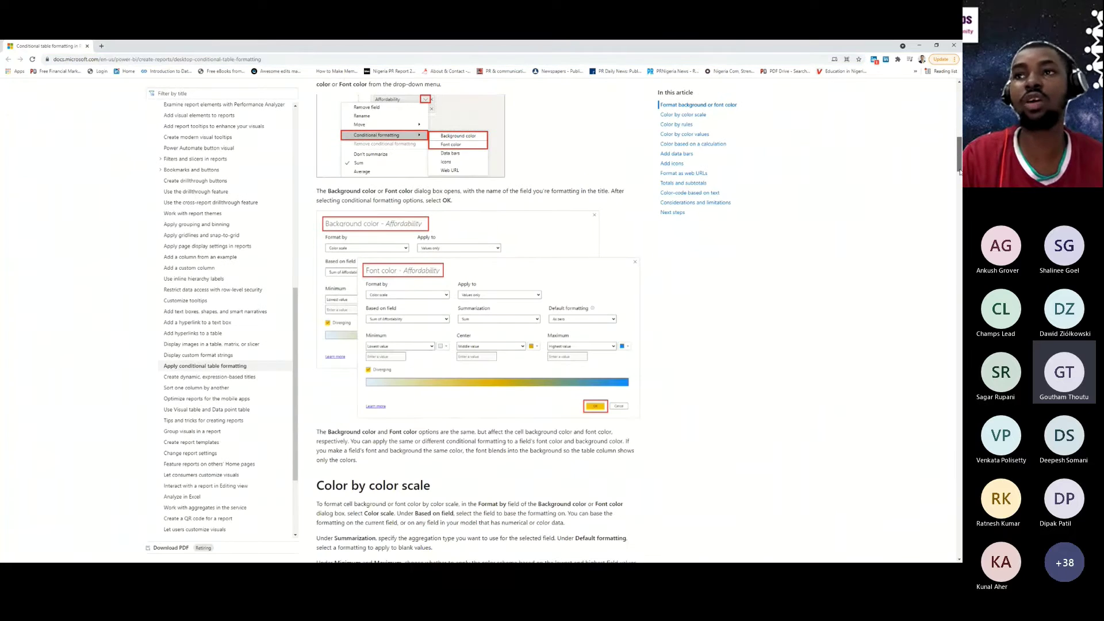
drag(959, 172, 956, 275)
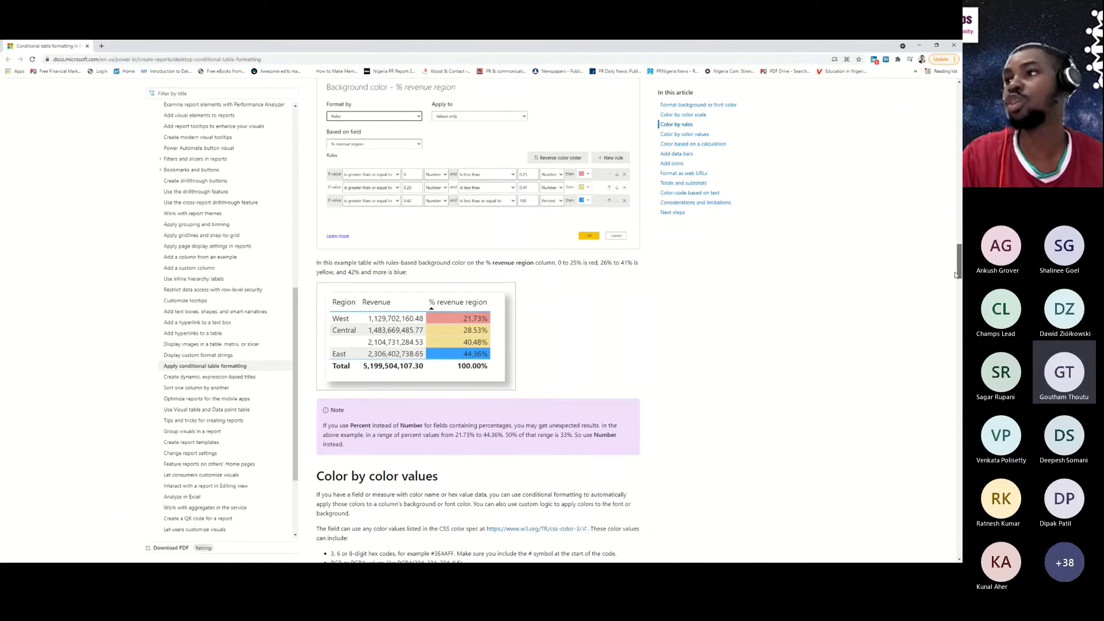
drag(956, 275, 950, 367)
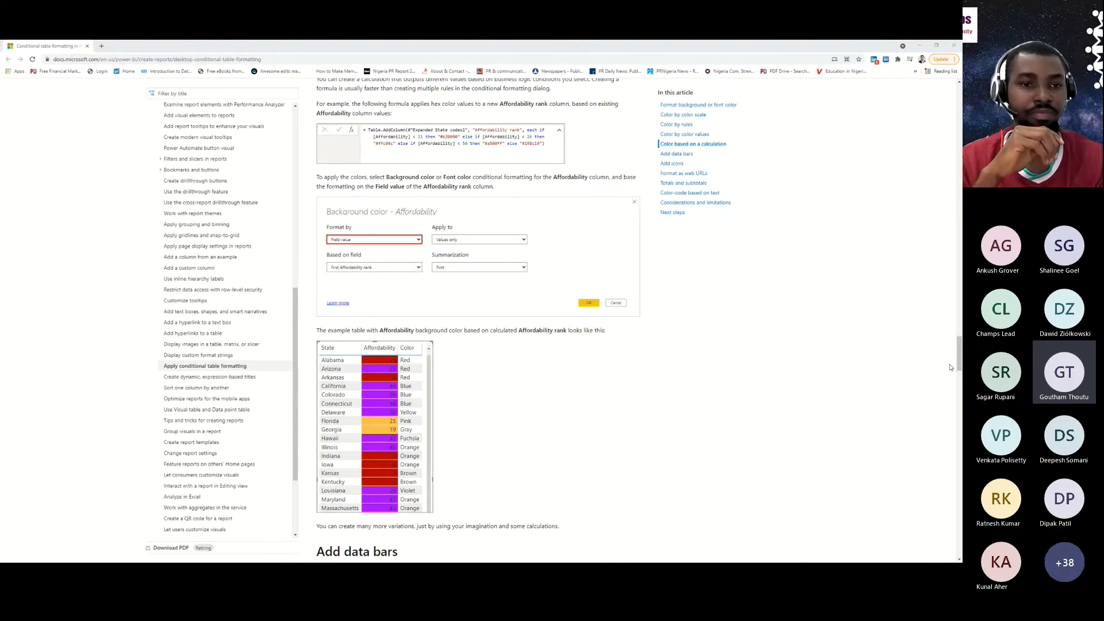
- Switch to Power BI Desktop, filter the report by each country in turn from Australia to the United States, and clear the filter
key(alt+Tab)
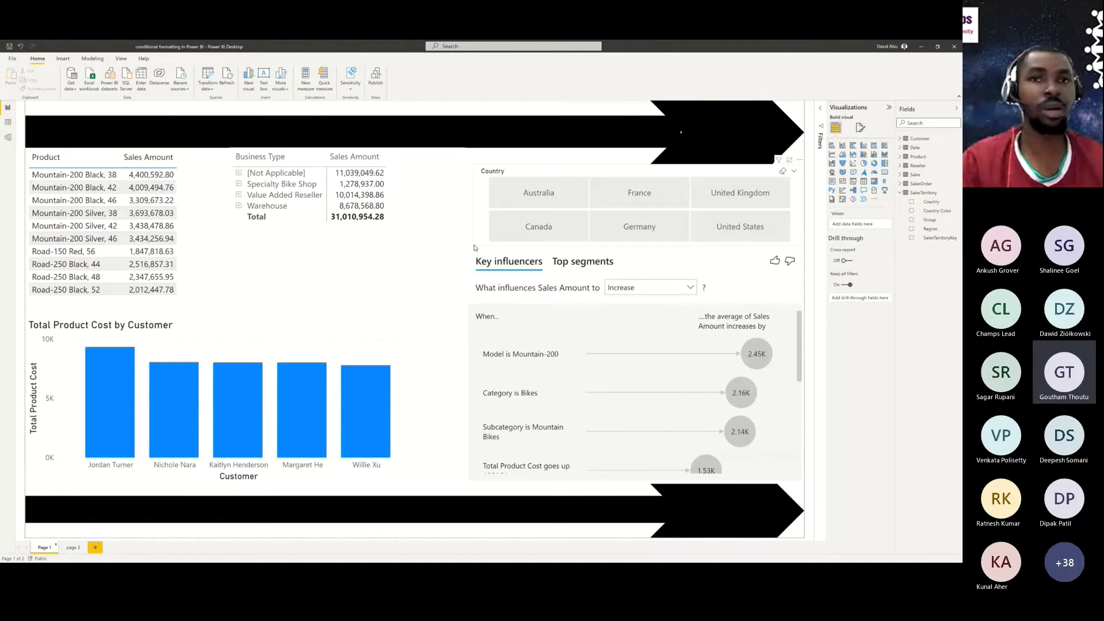
click(535, 205)
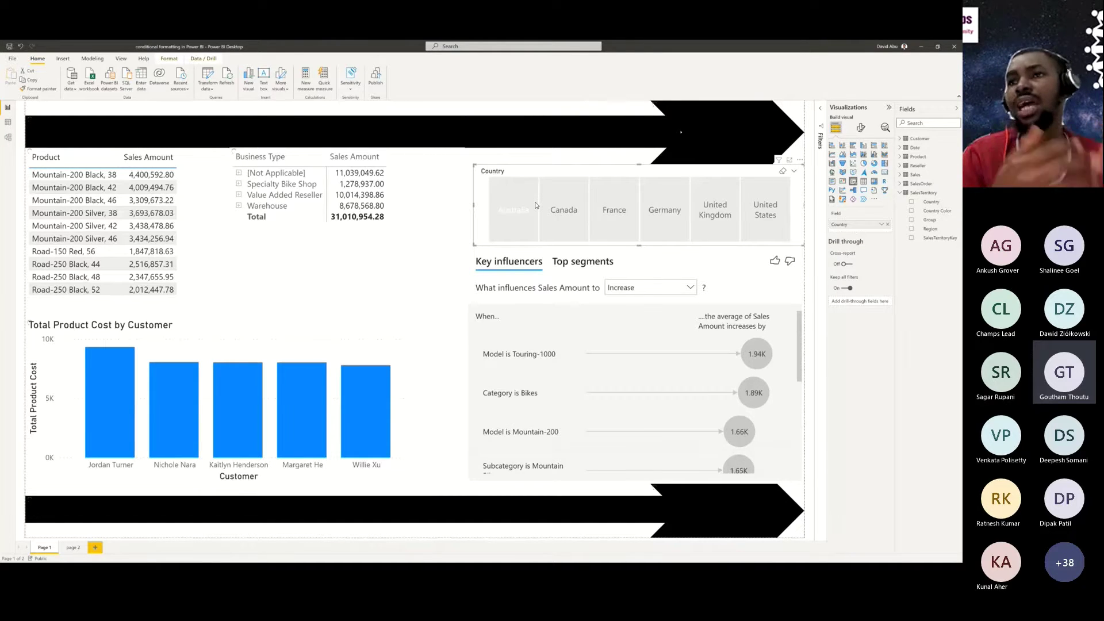
click(536, 205)
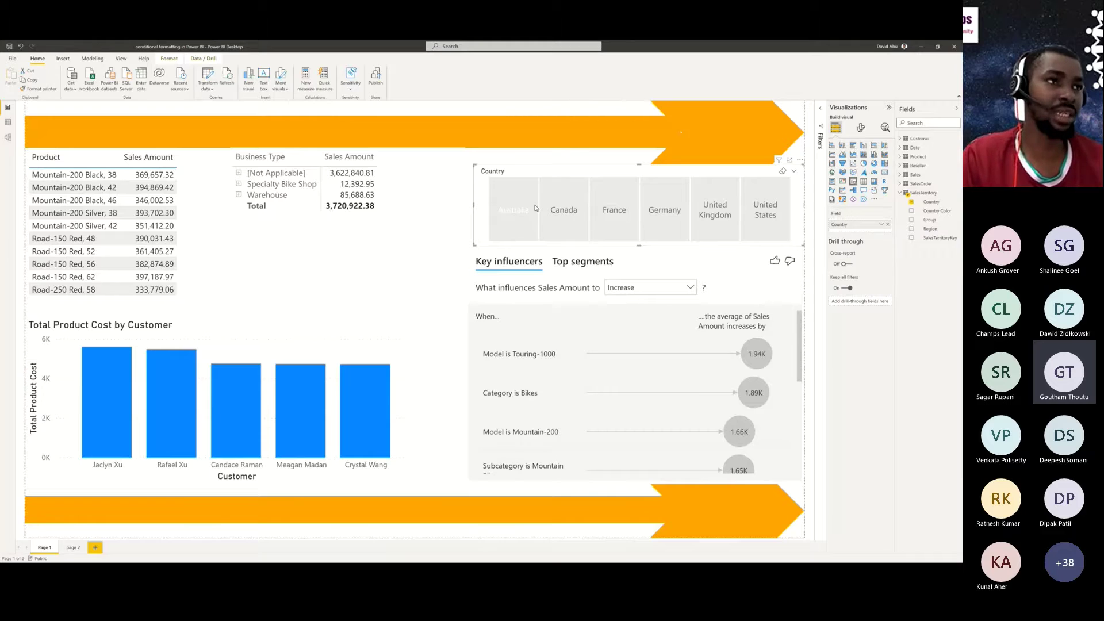
click(573, 215)
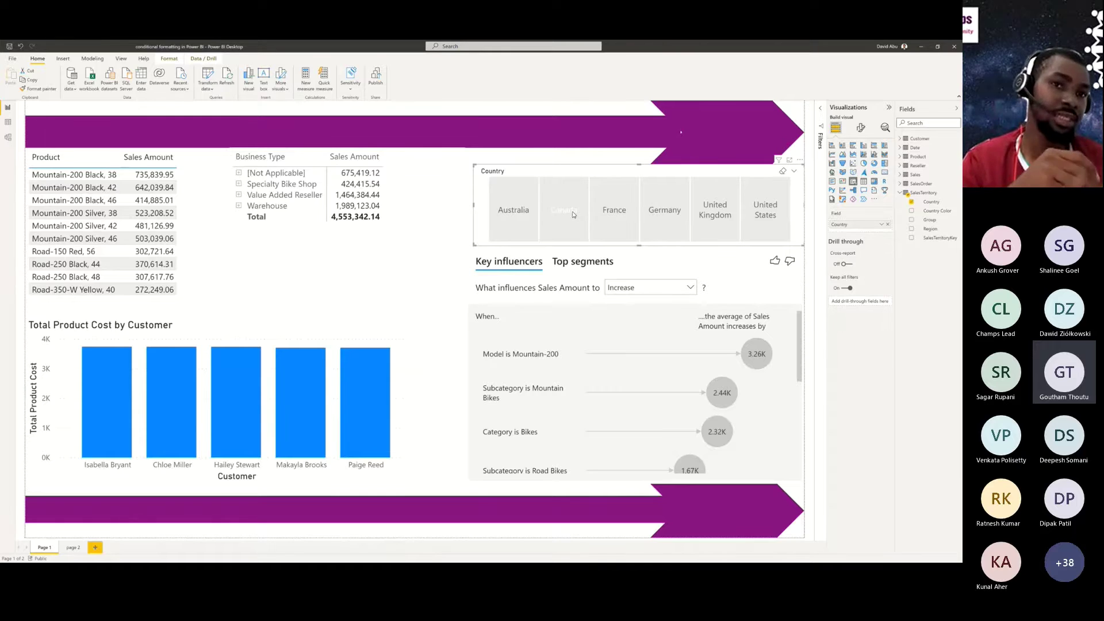
click(610, 214)
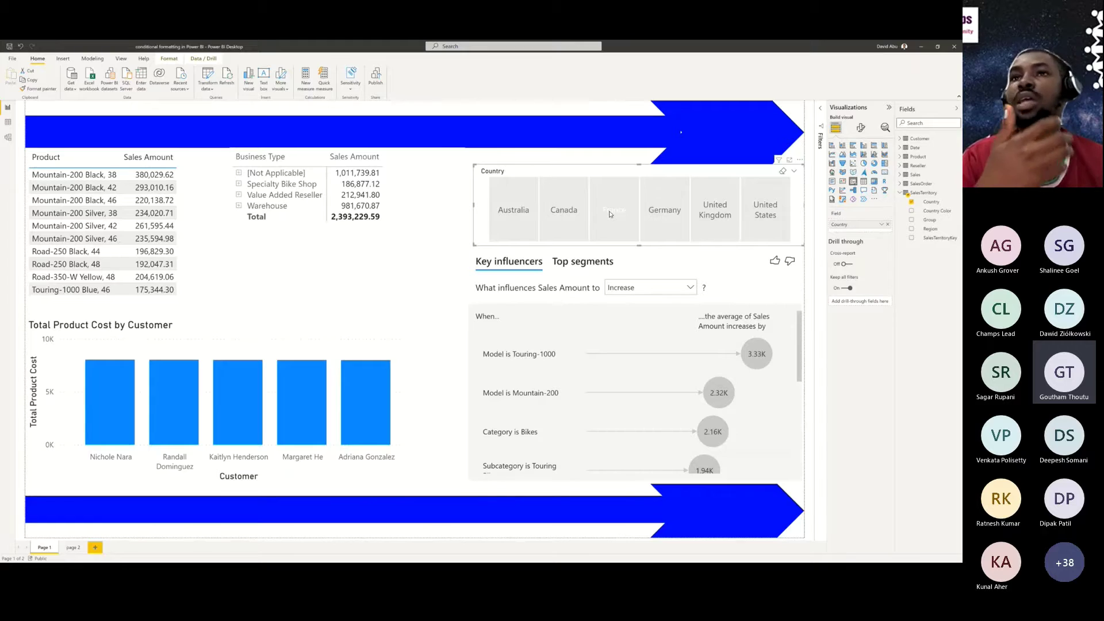
click(659, 221)
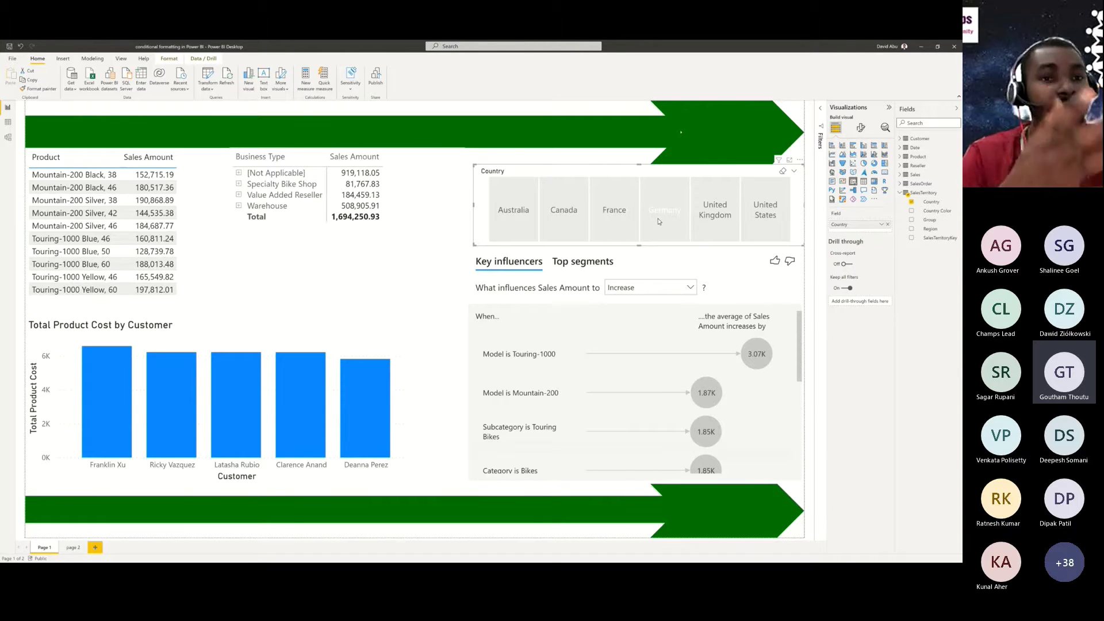
click(659, 221)
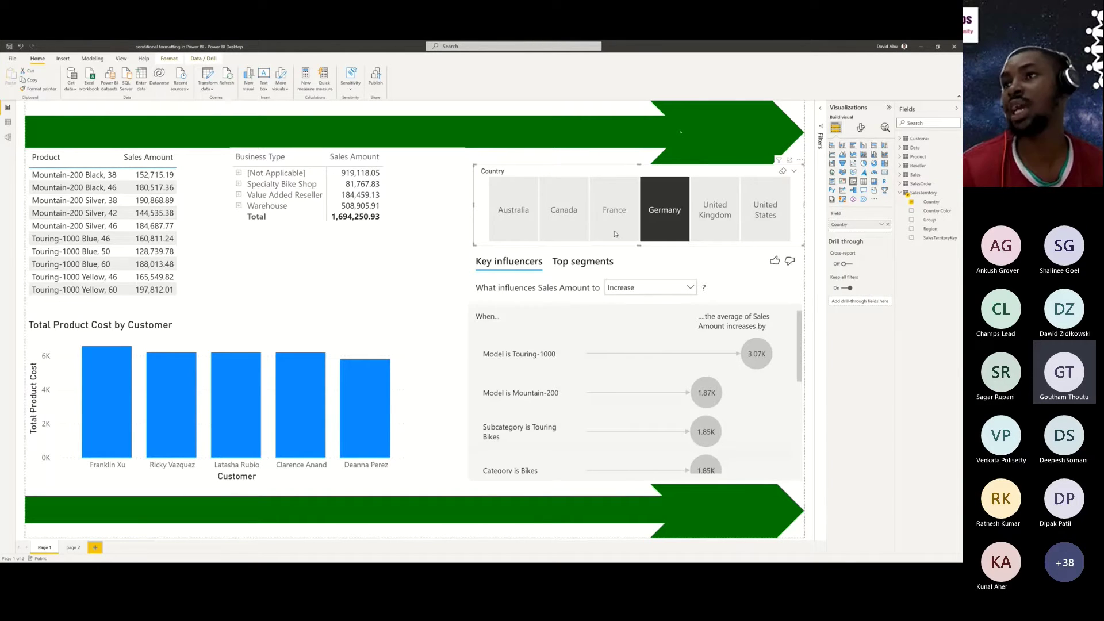
click(706, 232)
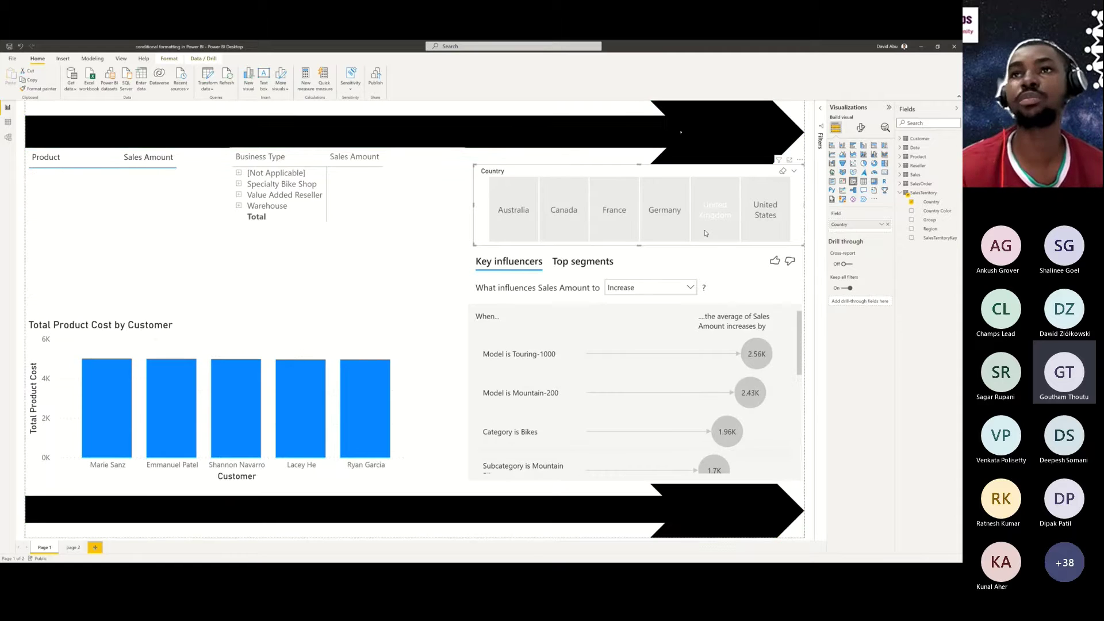
click(762, 231)
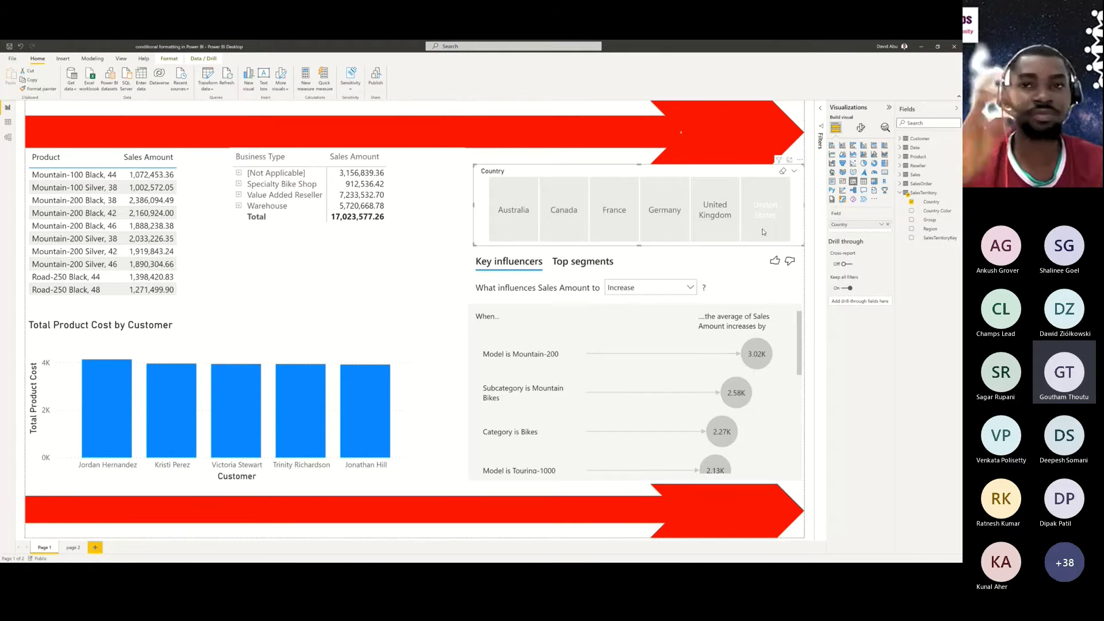
click(763, 232)
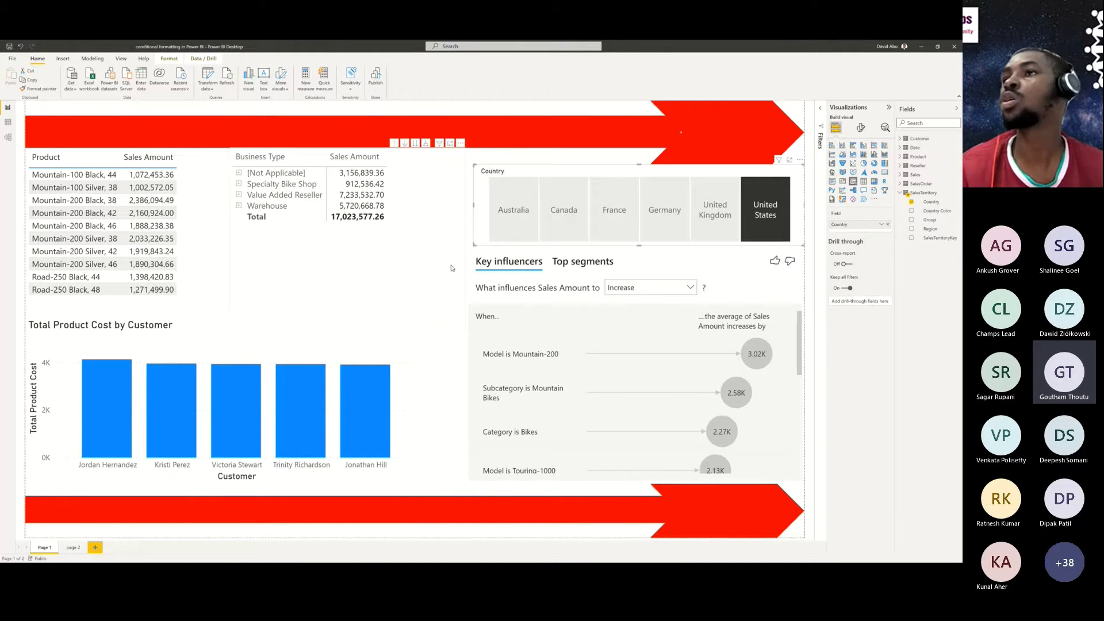
click(770, 224)
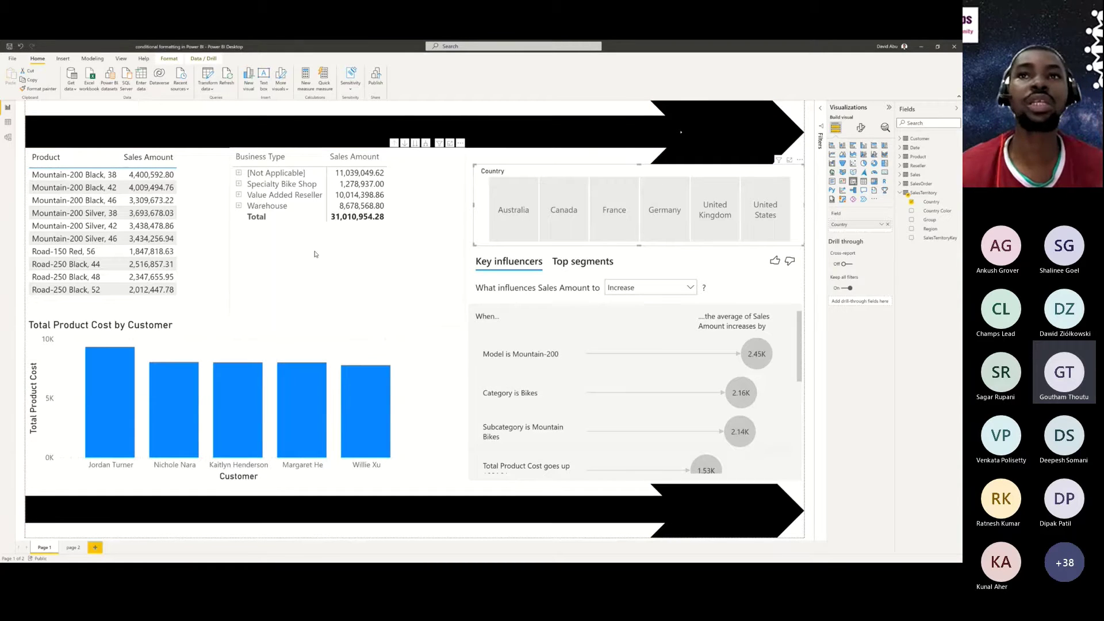
- Open the background color conditional formatting settings for Sales Amount in the product table
click(201, 306)
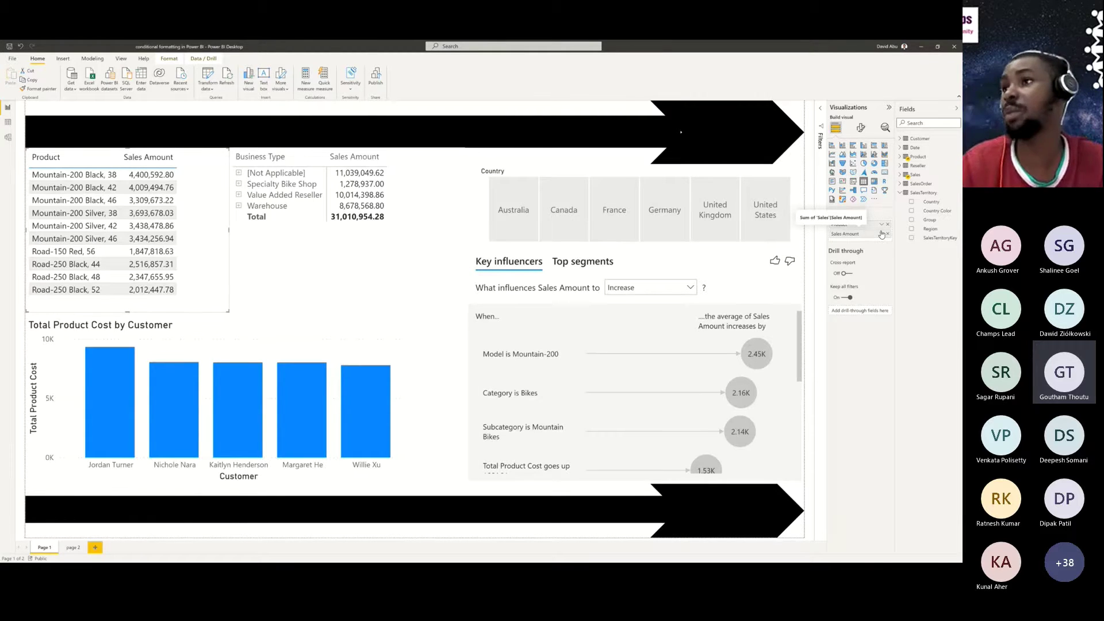
click(881, 234)
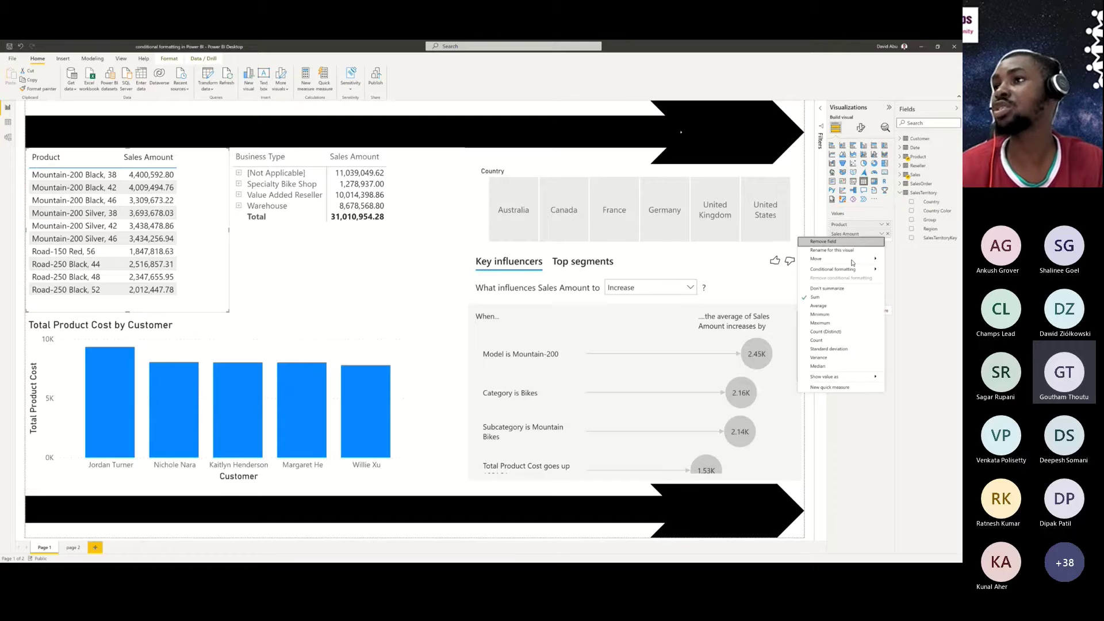
mouse_move(841, 272)
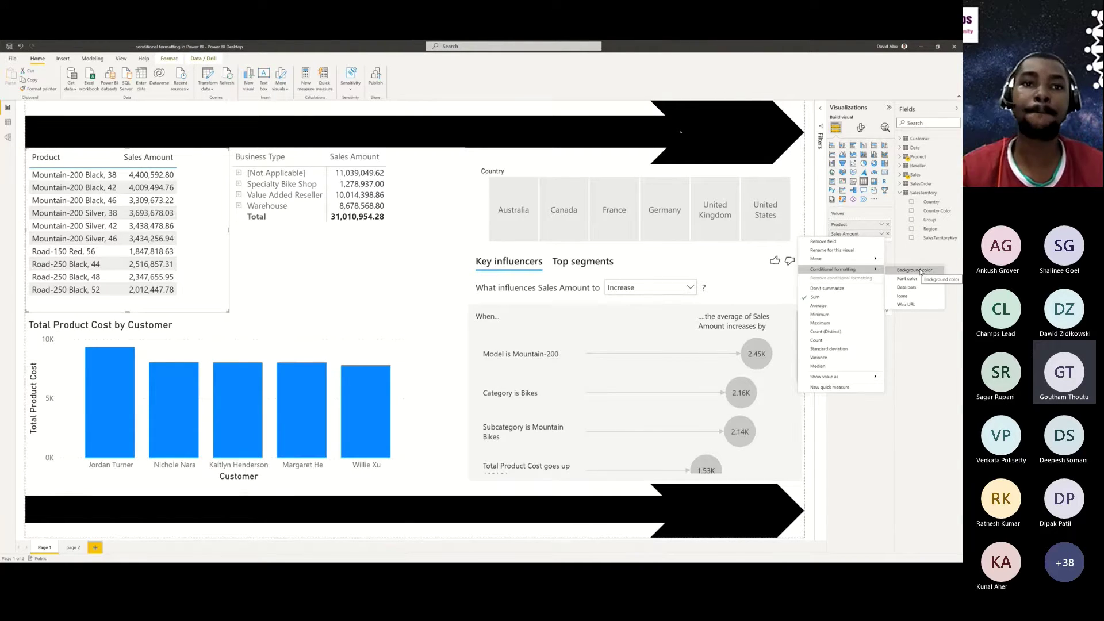
click(921, 272)
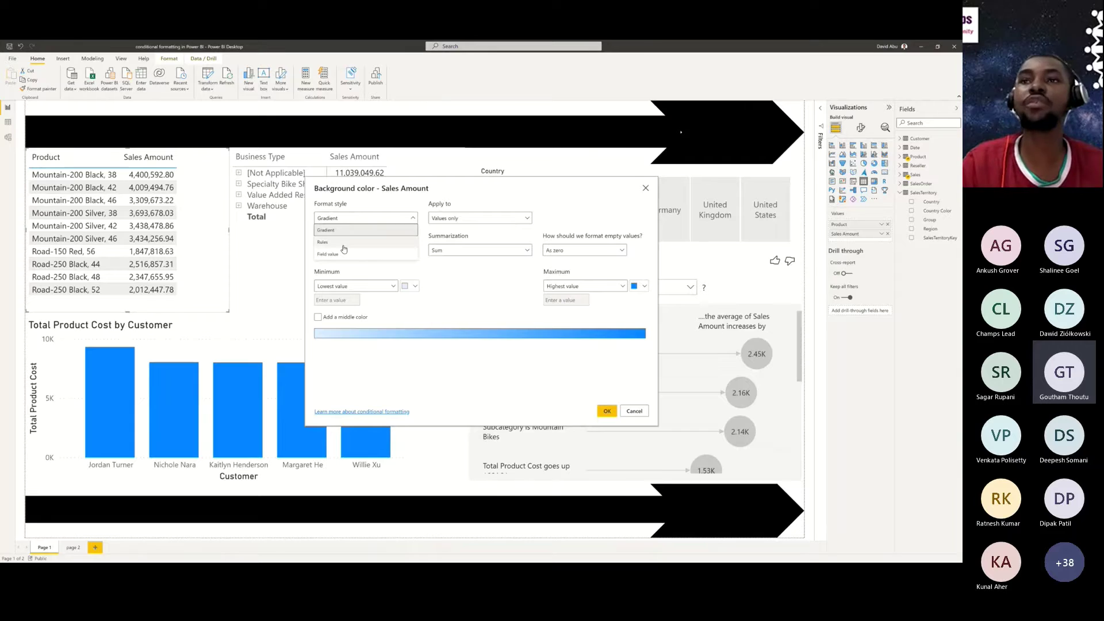
- Try the Rules and Field value format styles, and return the format style to Gradient
click(344, 244)
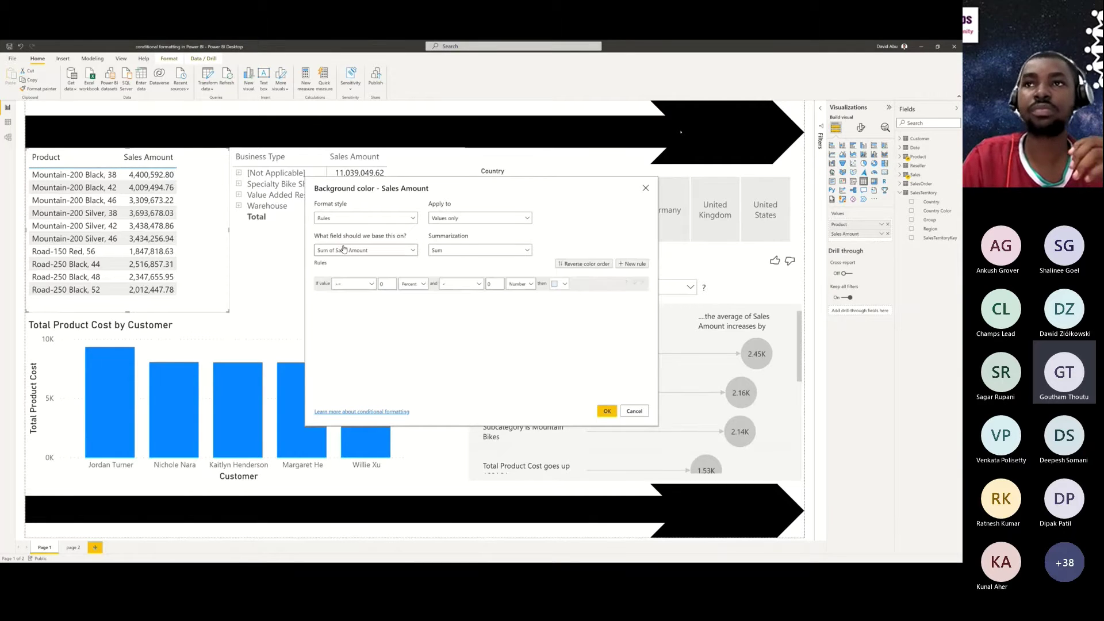
click(349, 219)
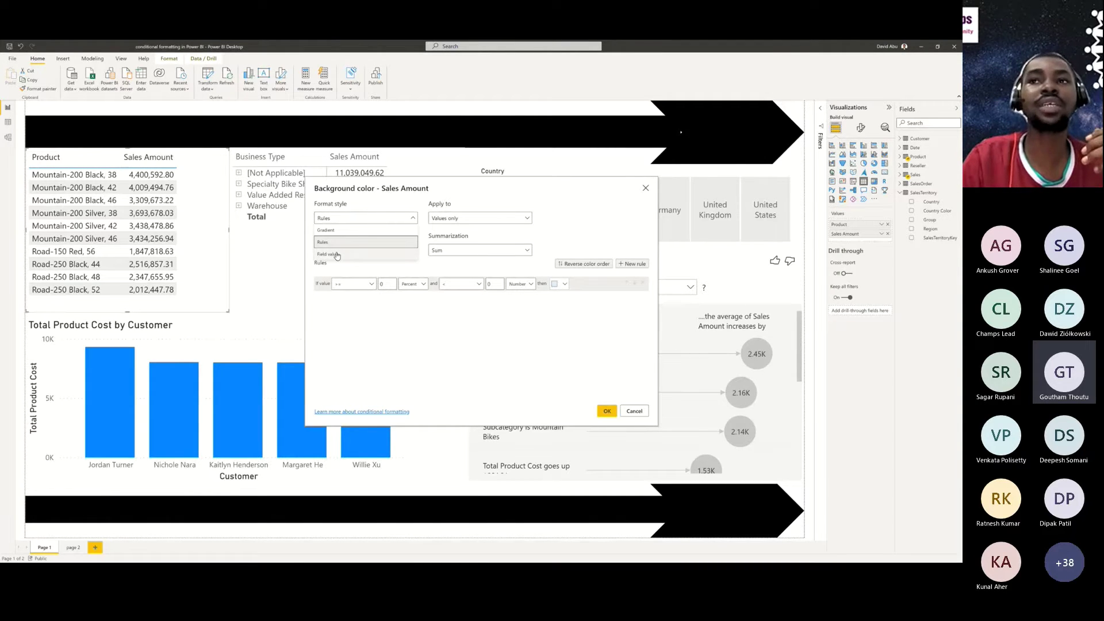
click(339, 254)
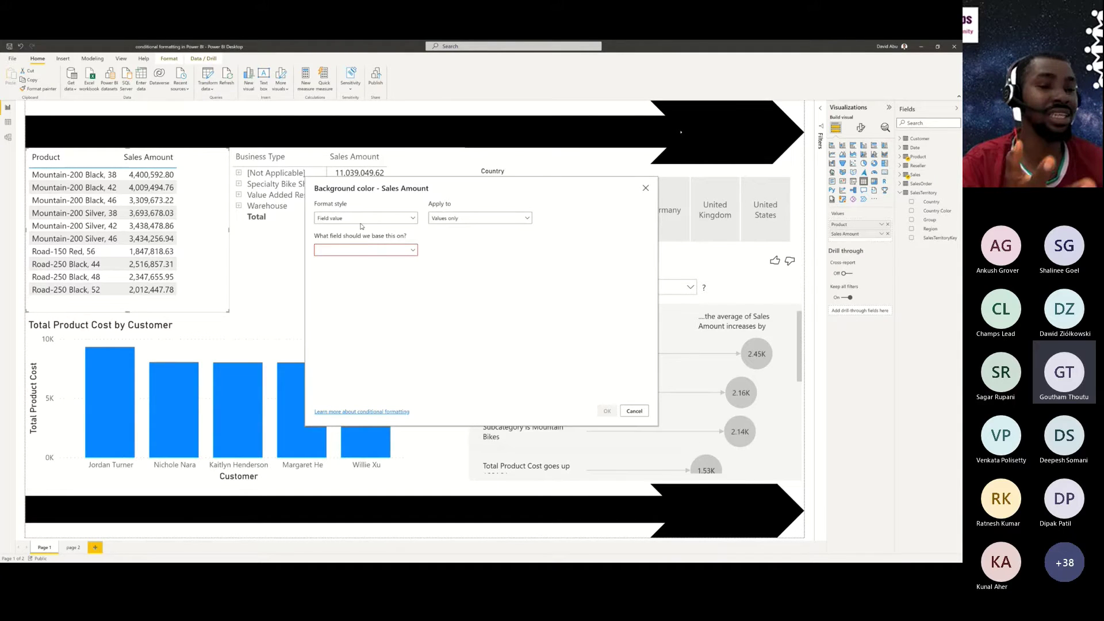
click(363, 221)
click(347, 231)
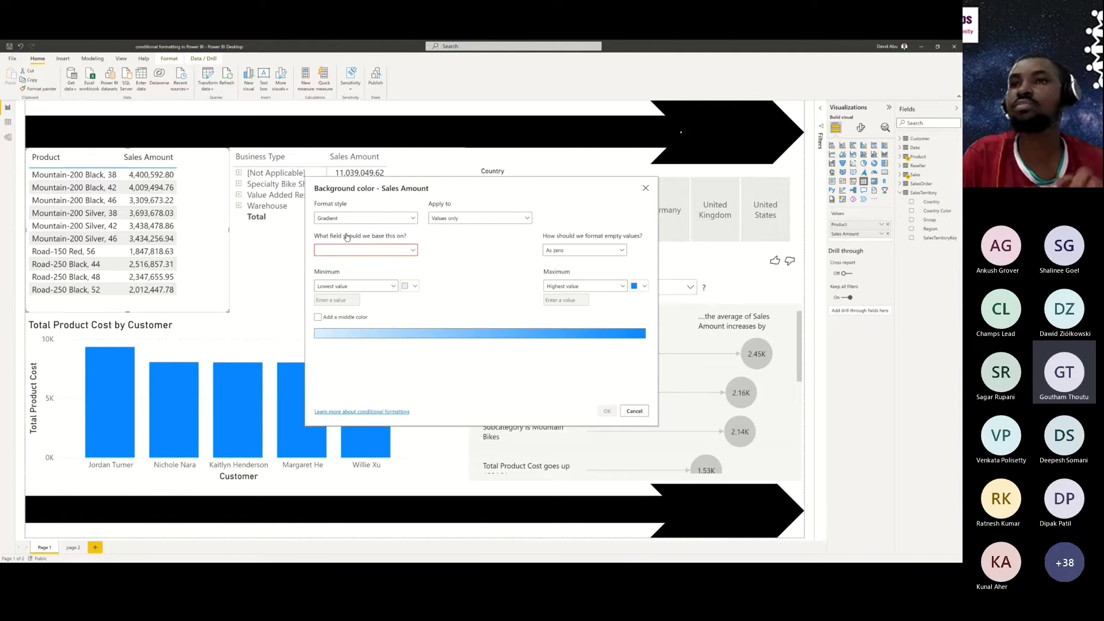
- Search the fields for "sal" and base the background gradient on Sales Amount
click(376, 251)
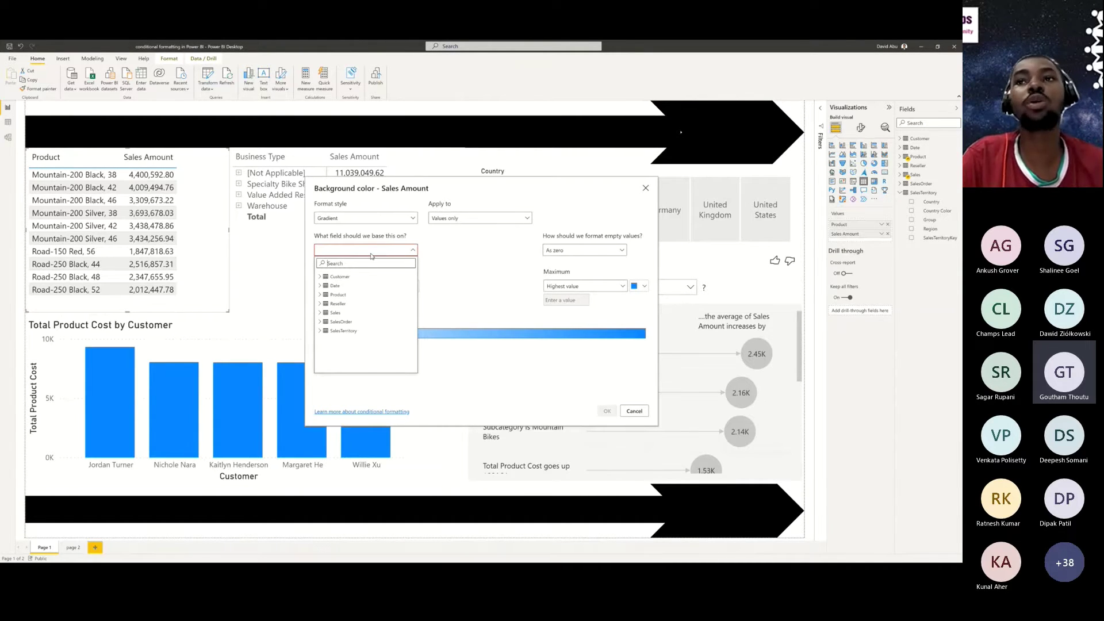
text(sal)
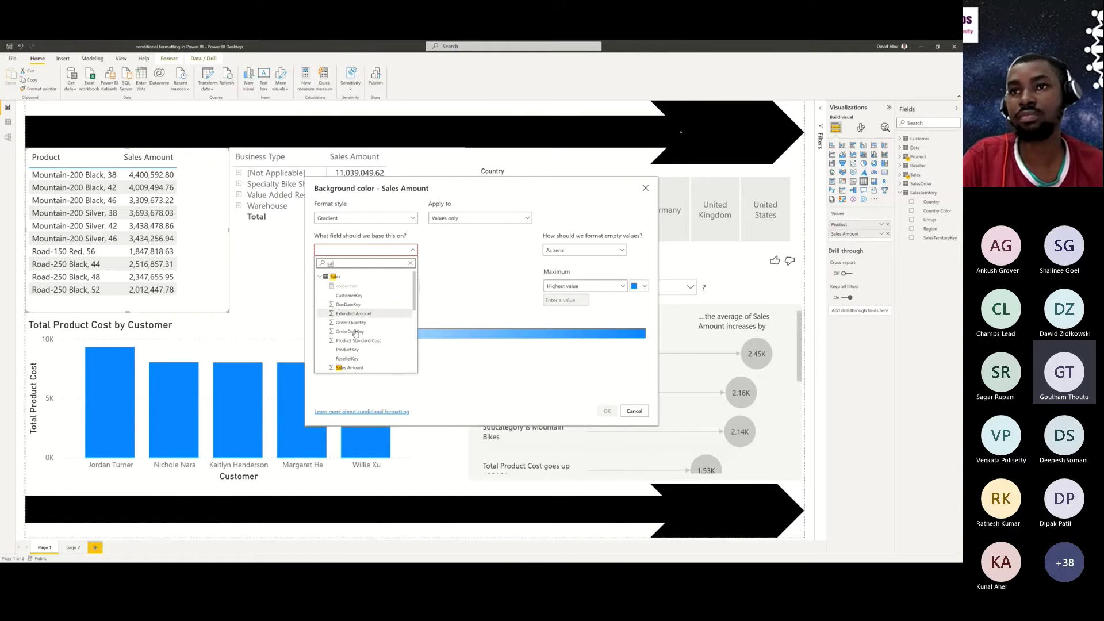
click(349, 368)
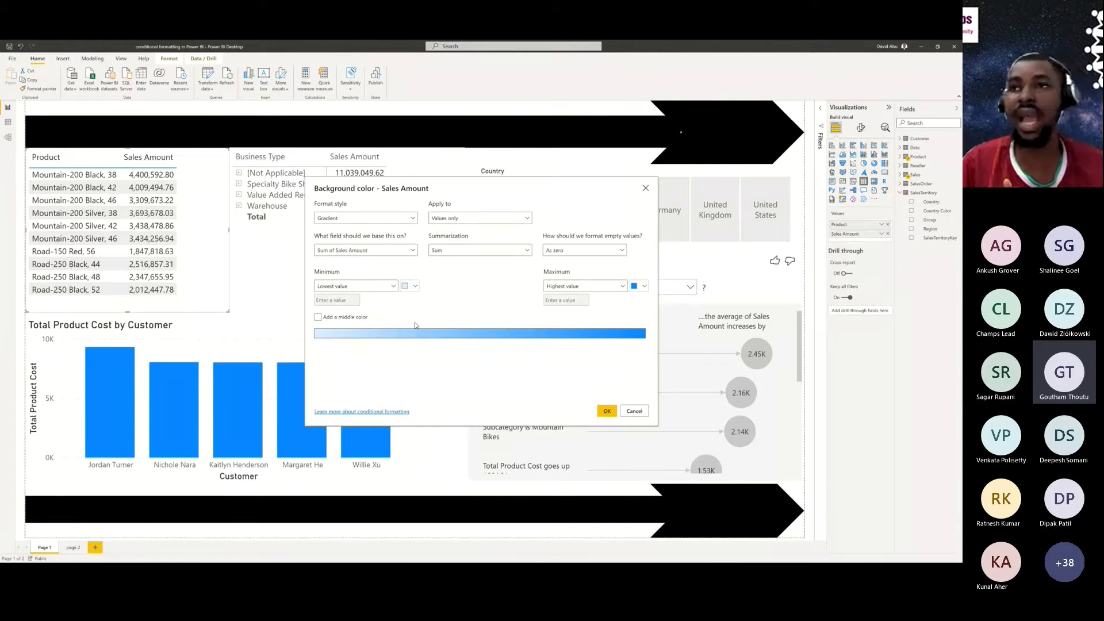
- Set the gradient's lowest-value color to red and apply the background formatting to the Sales Amount column
click(414, 285)
click(504, 297)
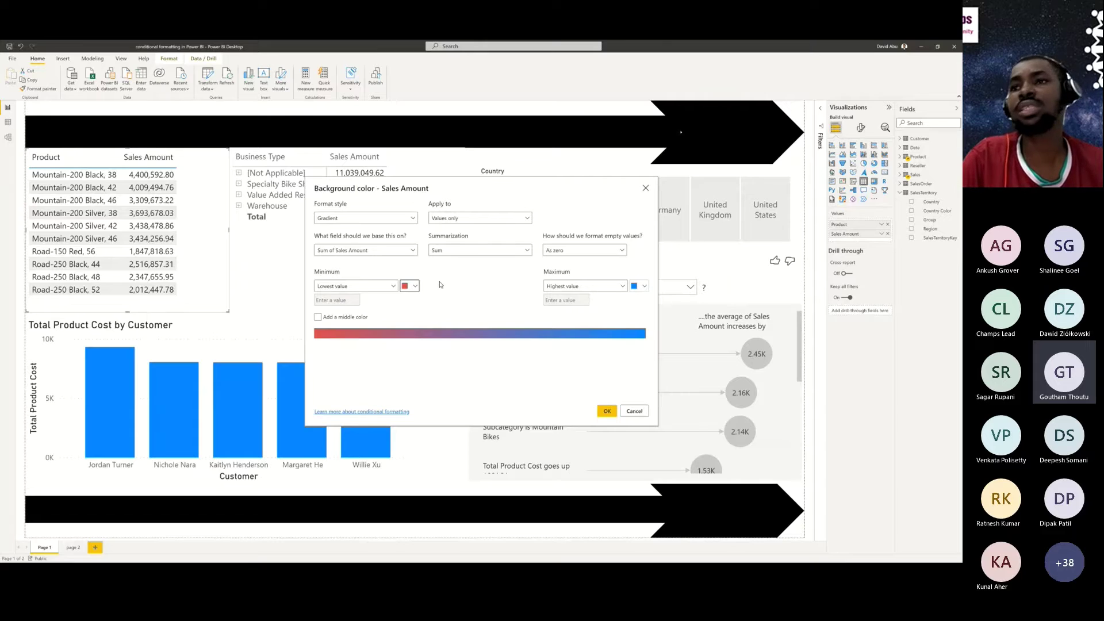
click(411, 285)
click(481, 268)
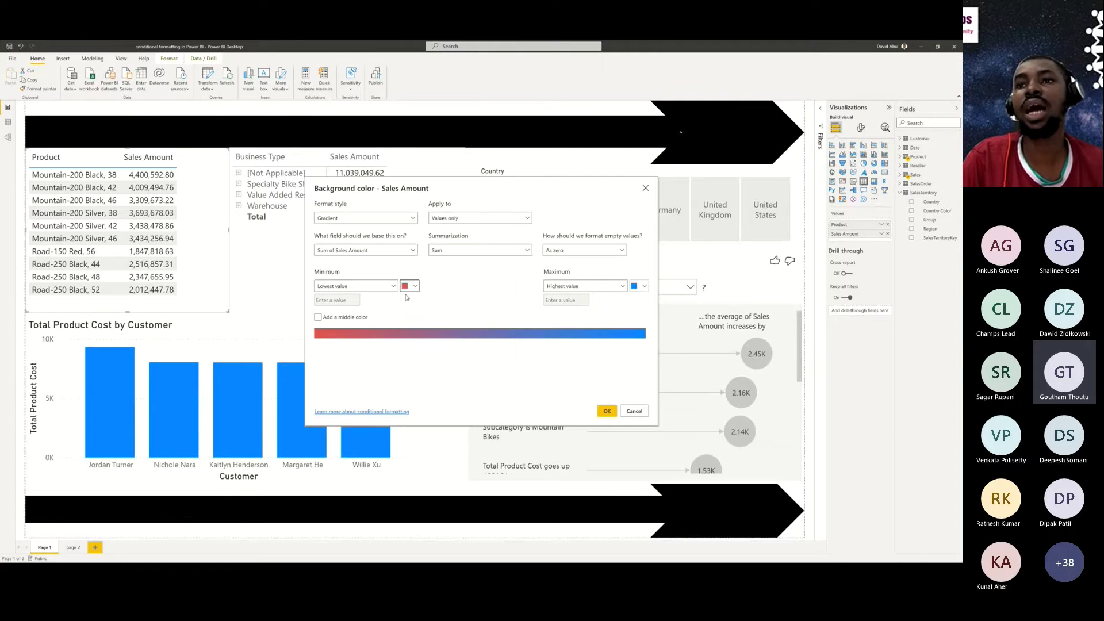
click(607, 411)
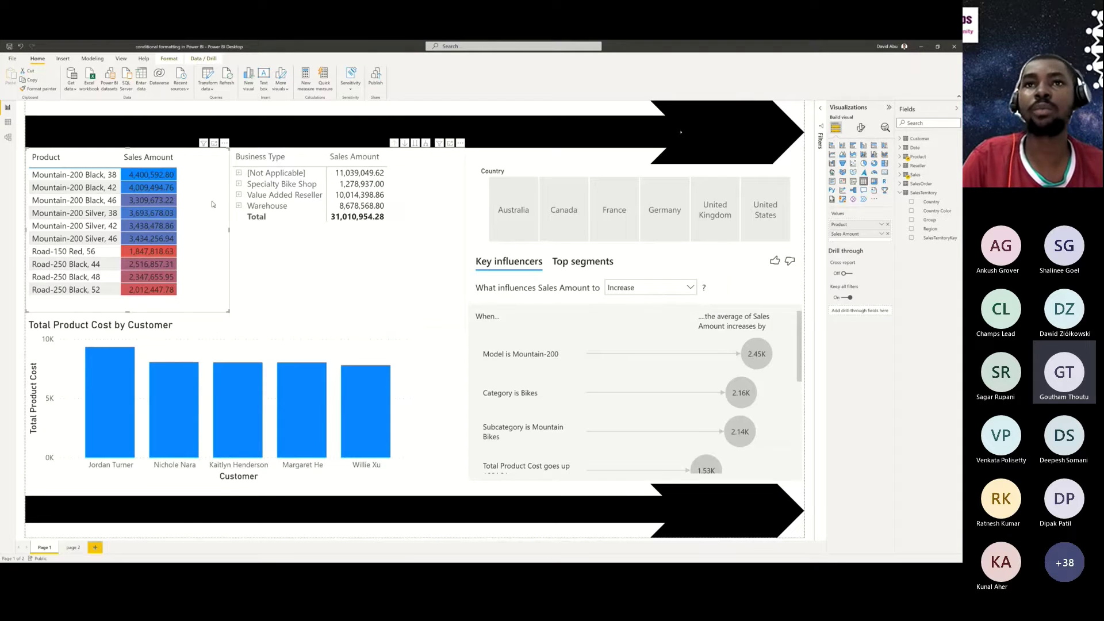
- Check the gradient with the report filtered by Australia, Canada and France in turn, and clear the country filter
click(525, 214)
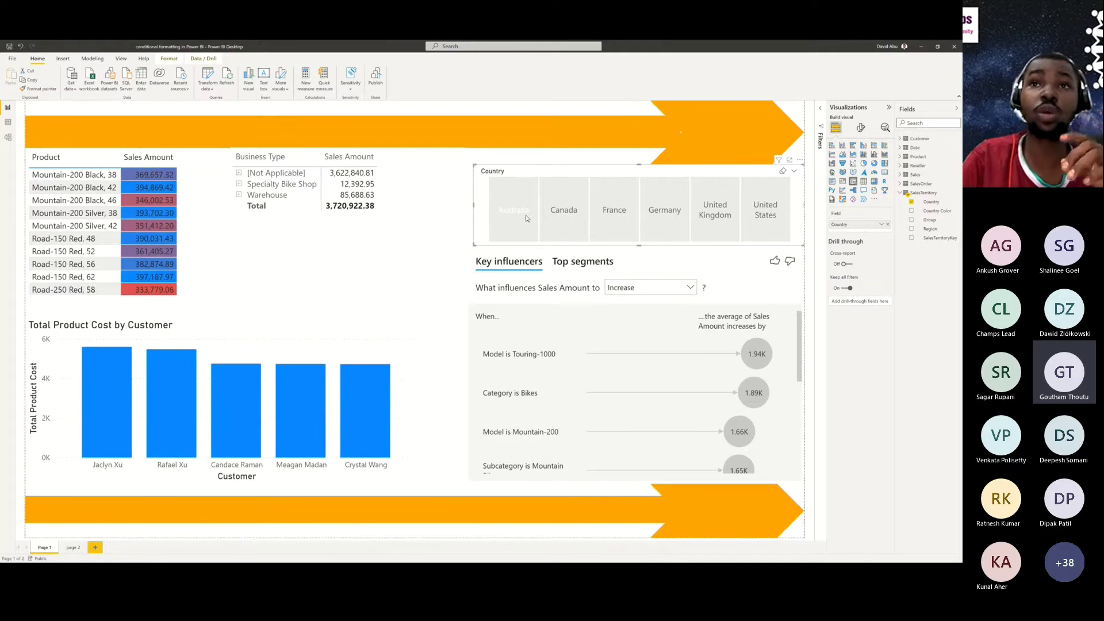
click(557, 223)
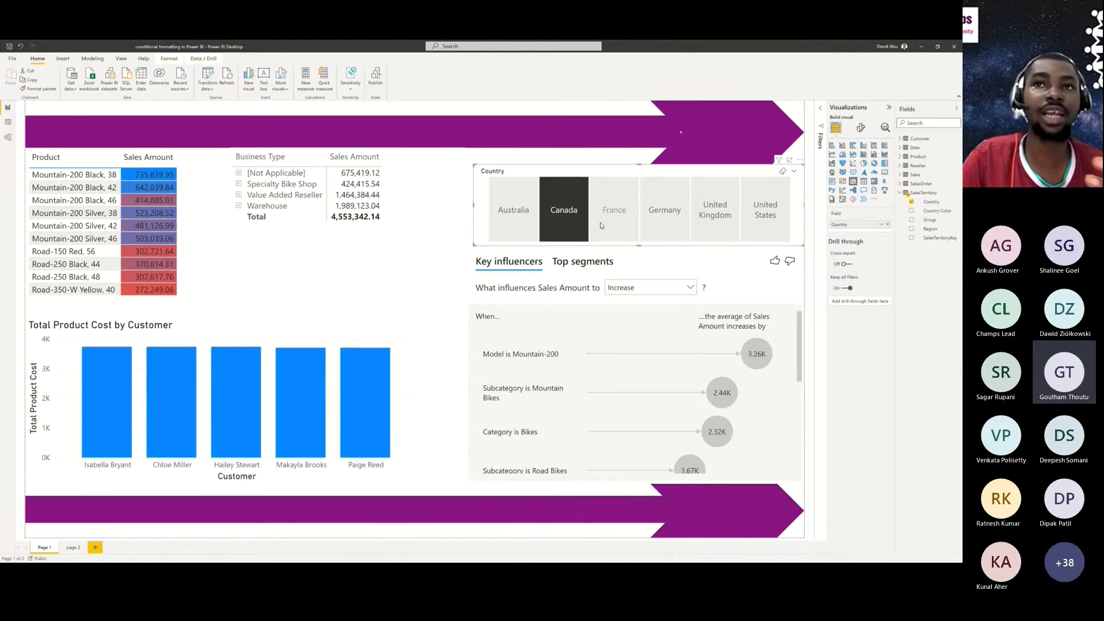
click(604, 227)
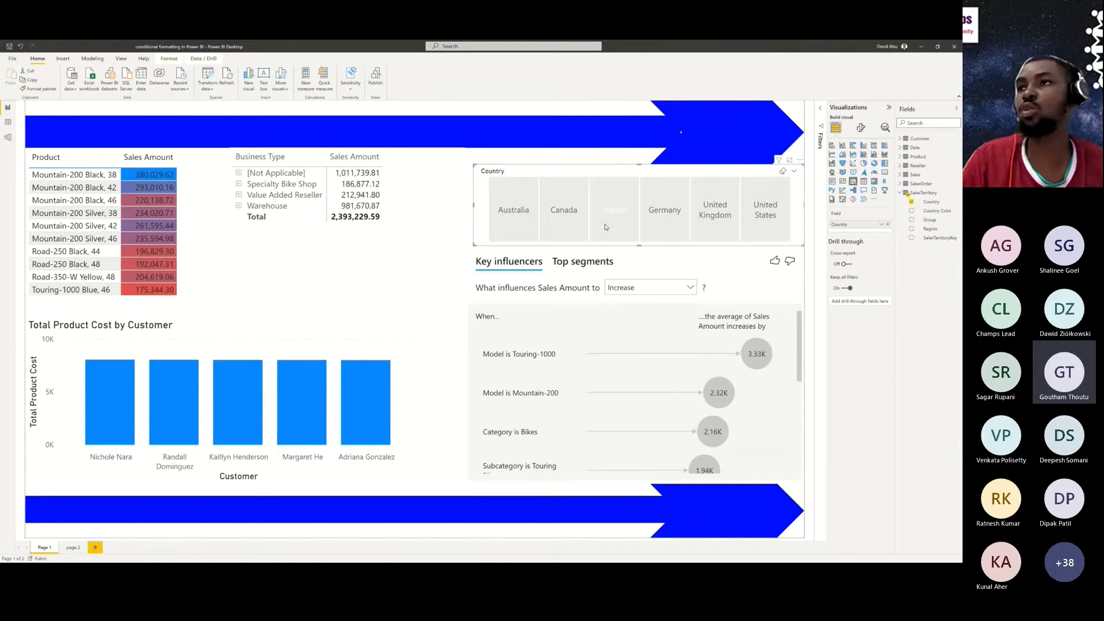
click(605, 228)
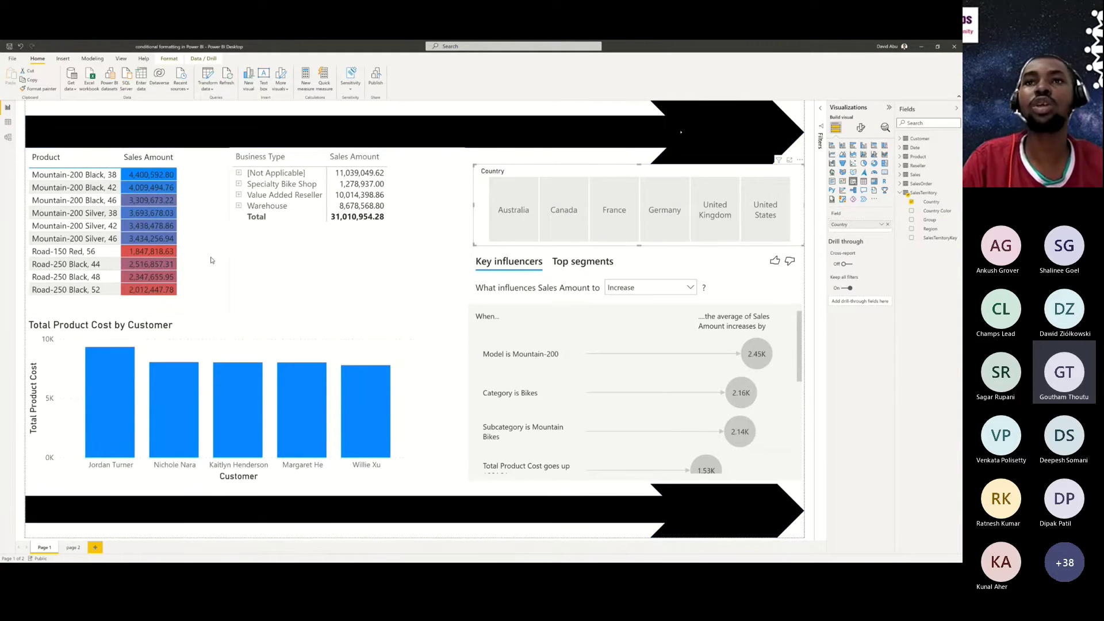
- Add a middle color to the product table's Sales Amount background gradient, keep its default yellow, and apply the formatting
click(211, 260)
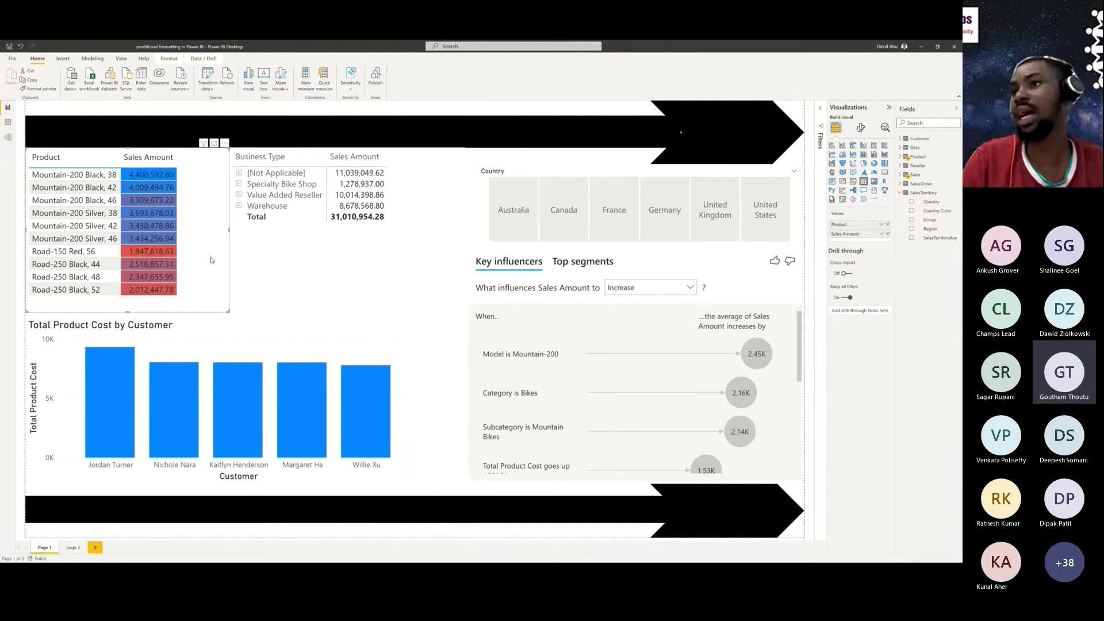
click(881, 234)
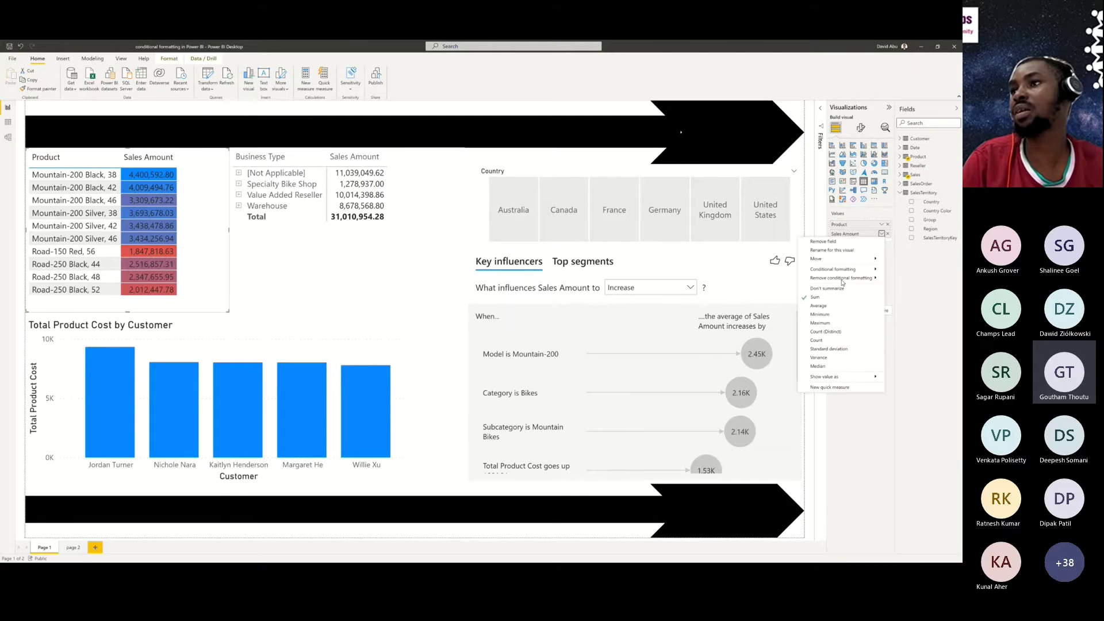
mouse_move(845, 269)
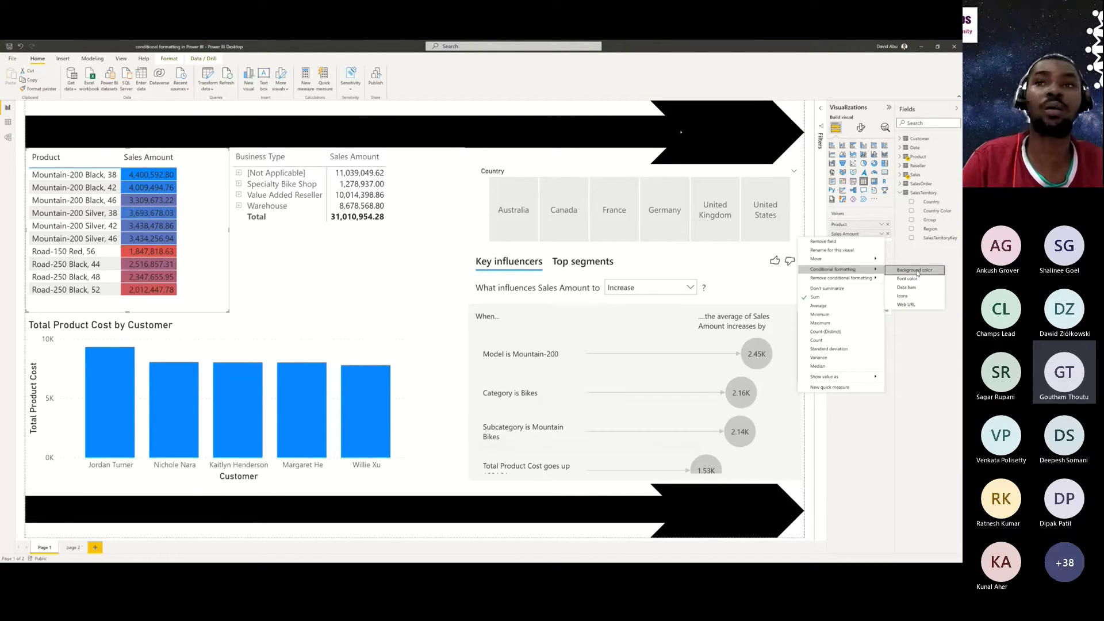
click(915, 271)
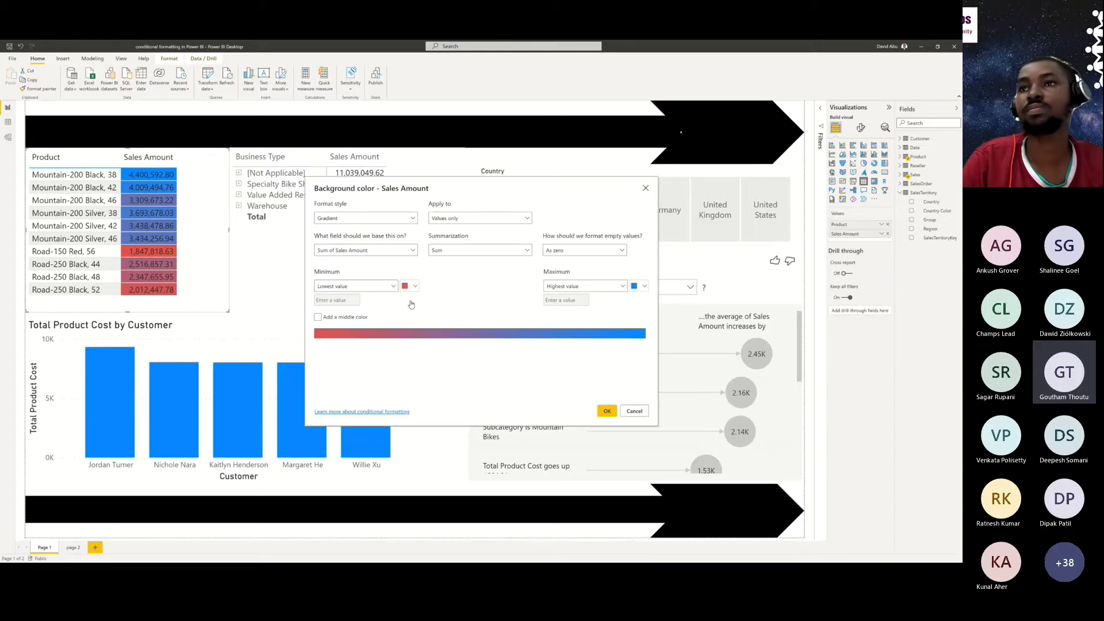
click(318, 317)
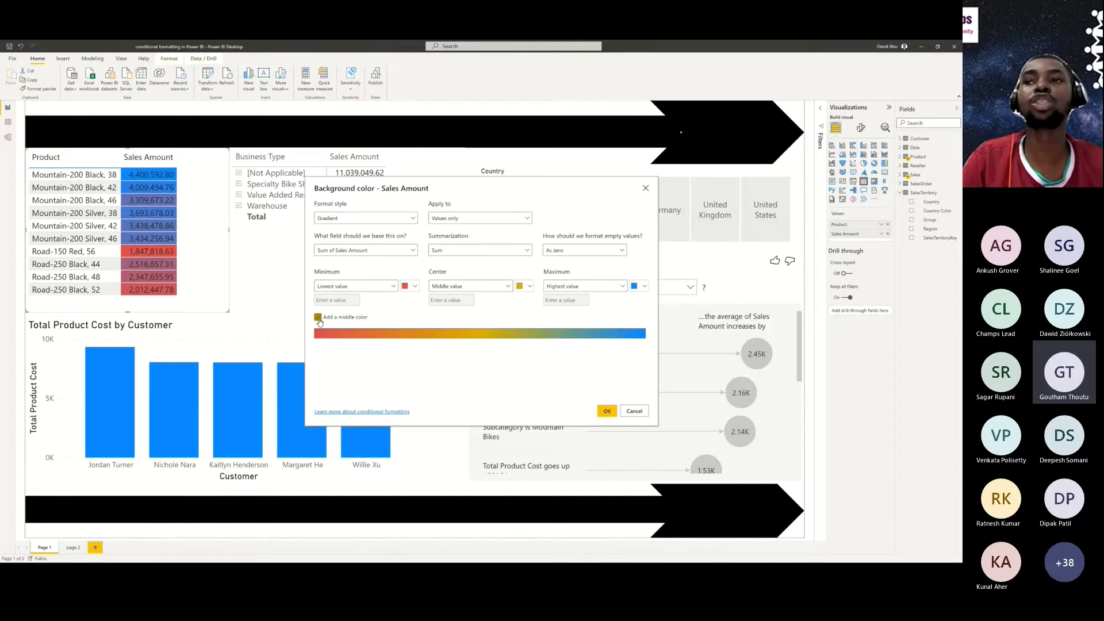
click(529, 286)
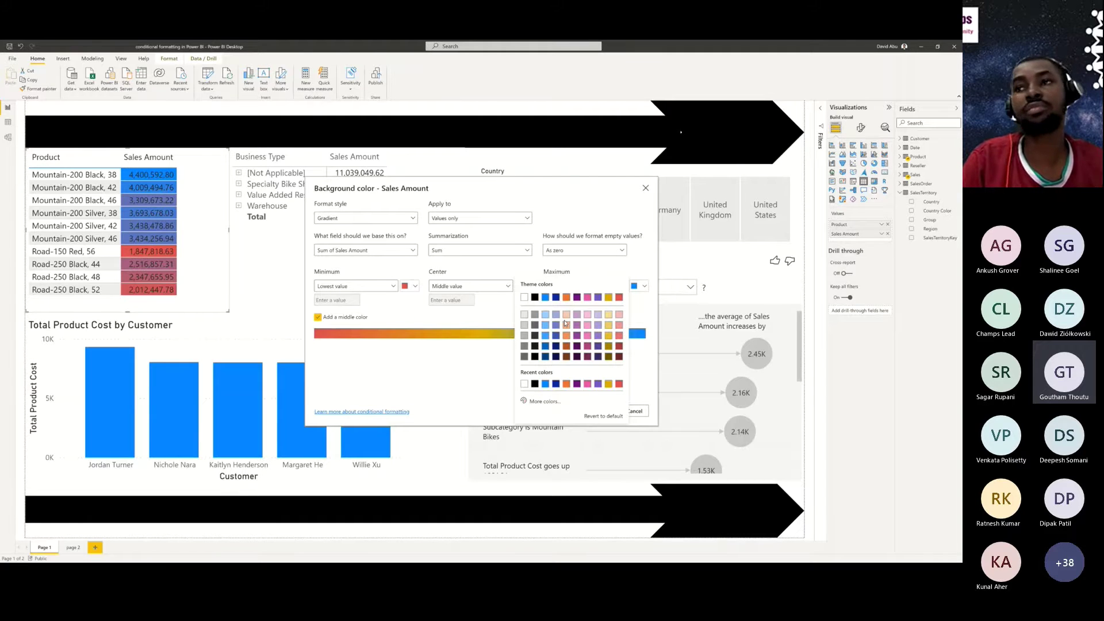
click(488, 311)
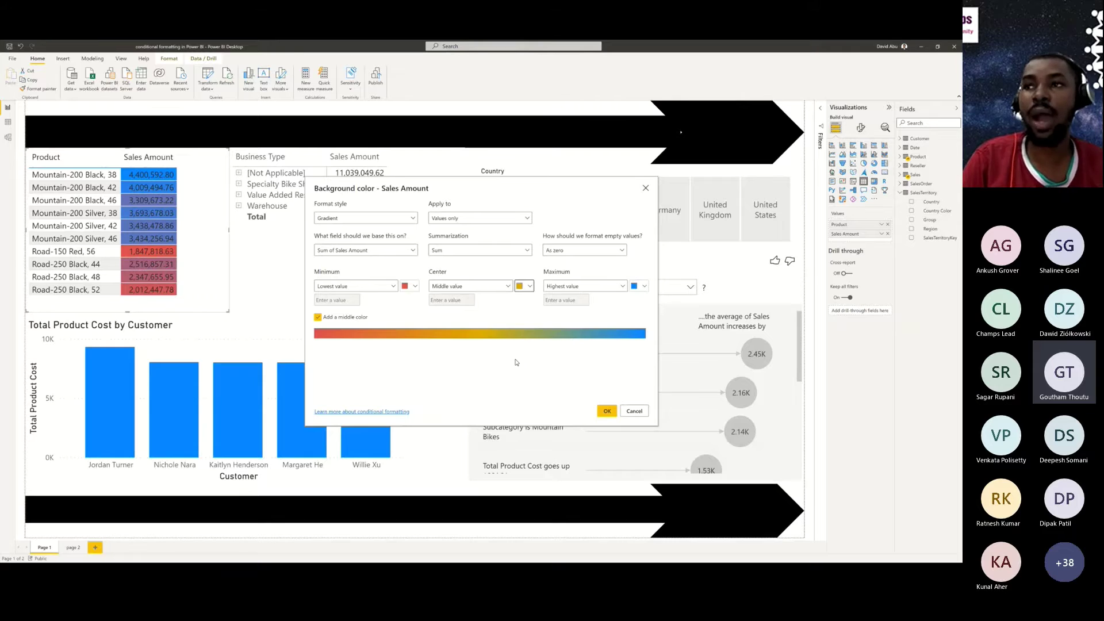
click(607, 411)
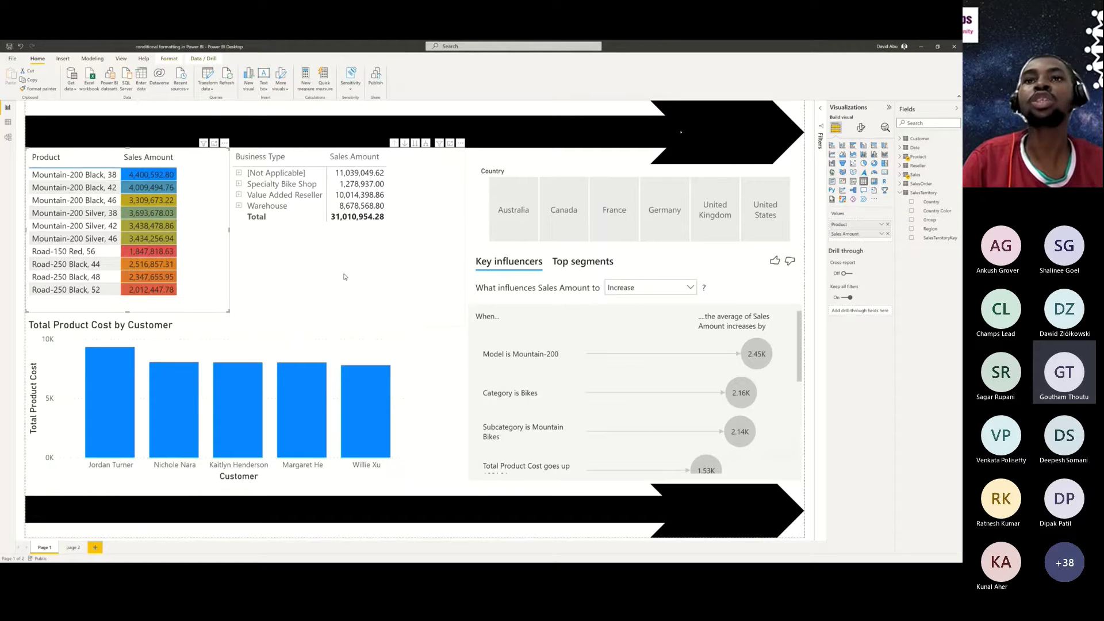
- Open the font color conditional formatting for Sales Amount in the Business Type matrix
click(320, 291)
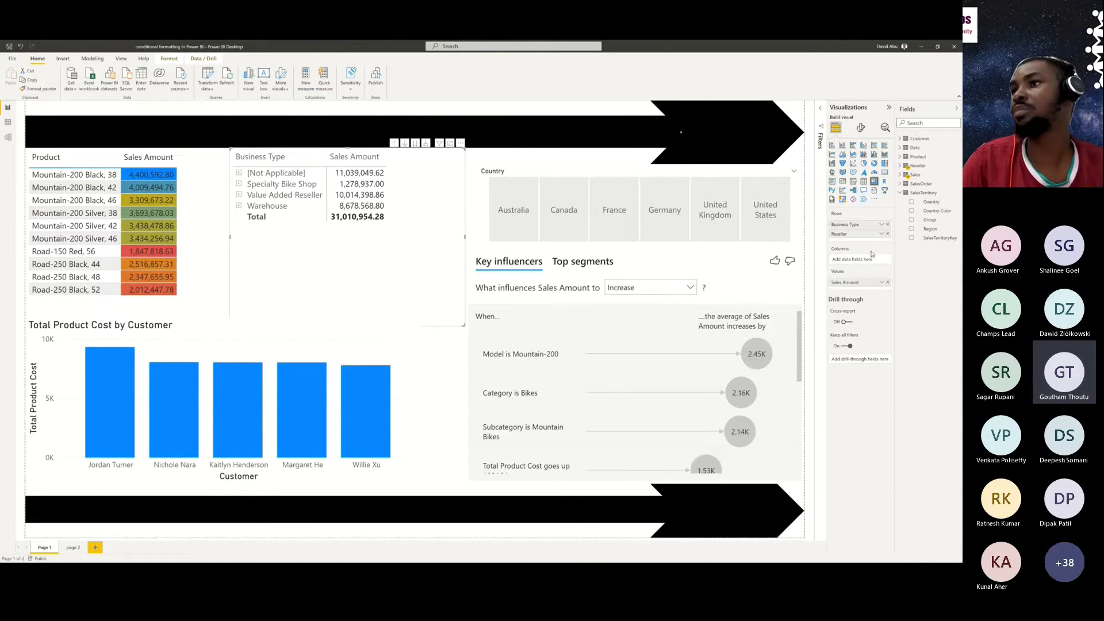
click(882, 283)
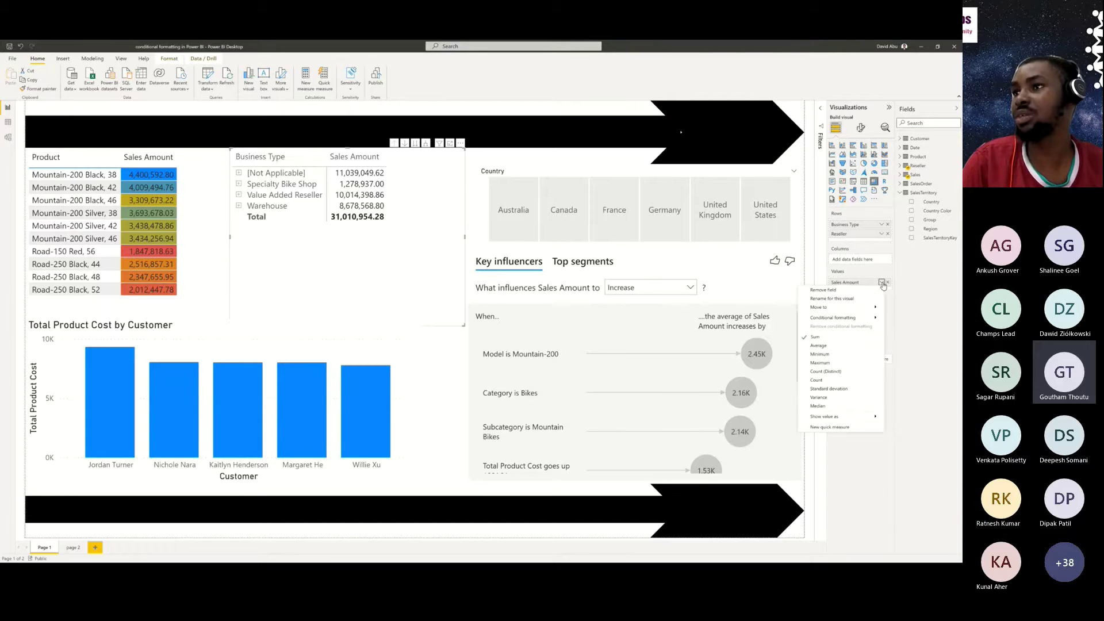
mouse_move(862, 318)
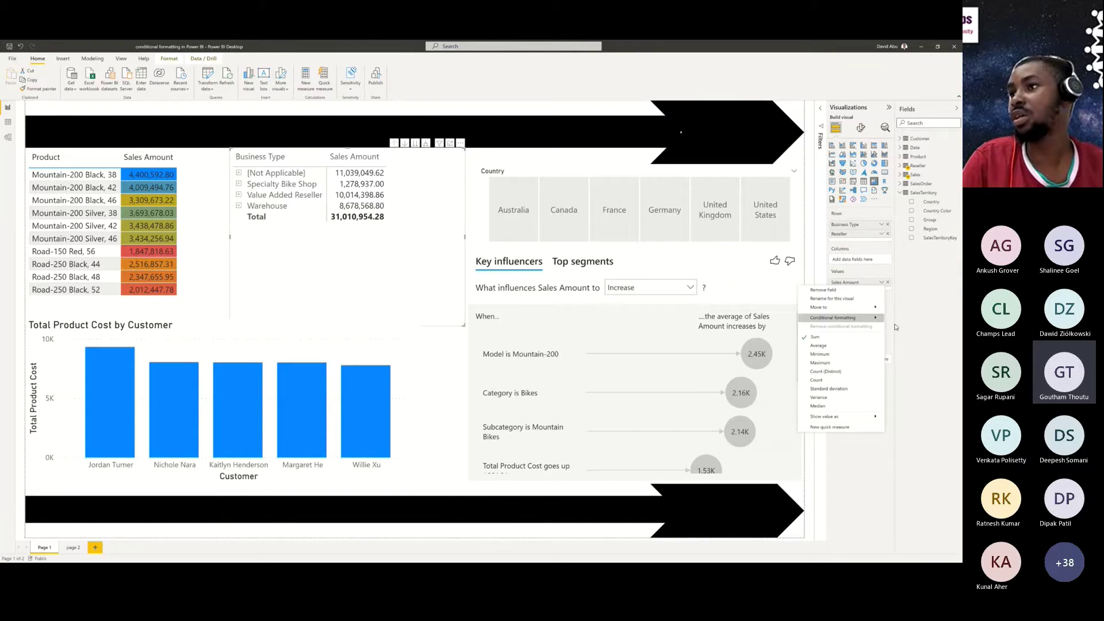
click(881, 283)
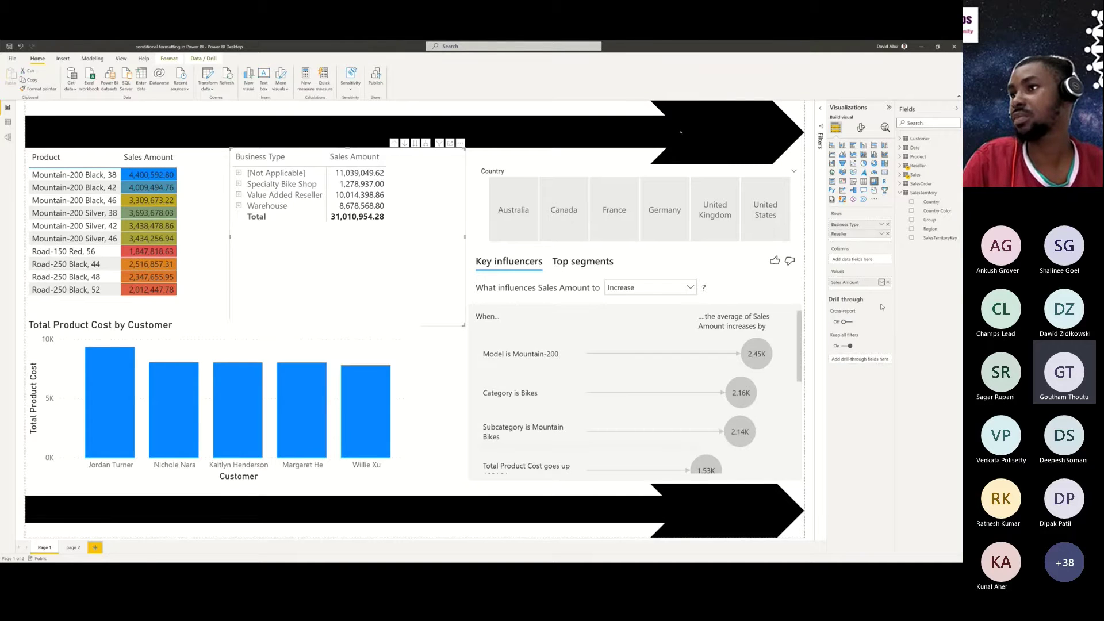
click(881, 282)
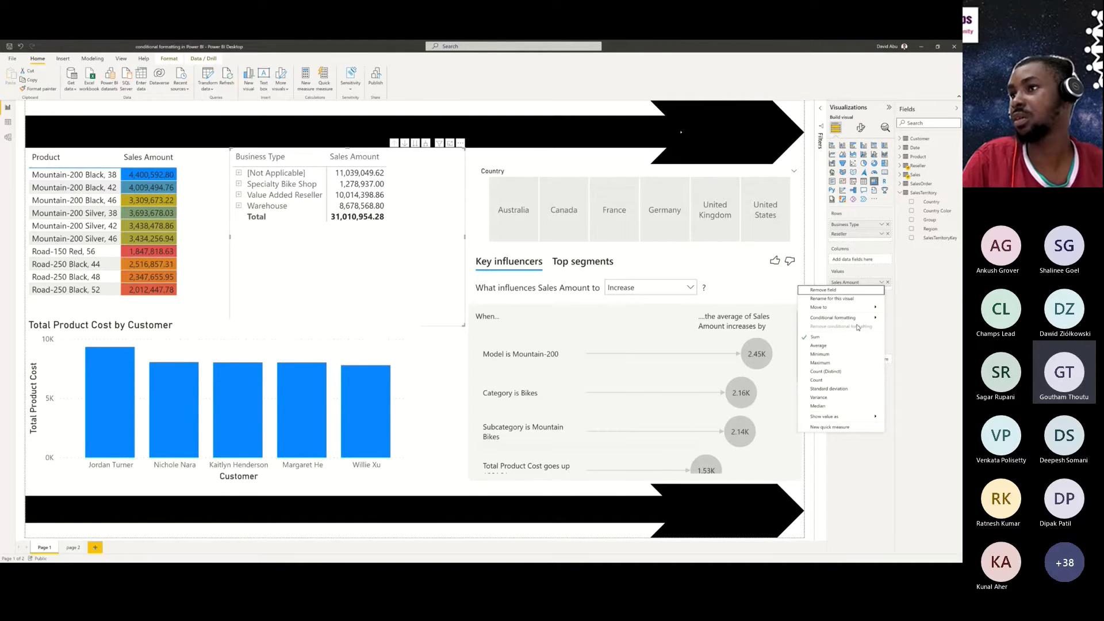
click(905, 329)
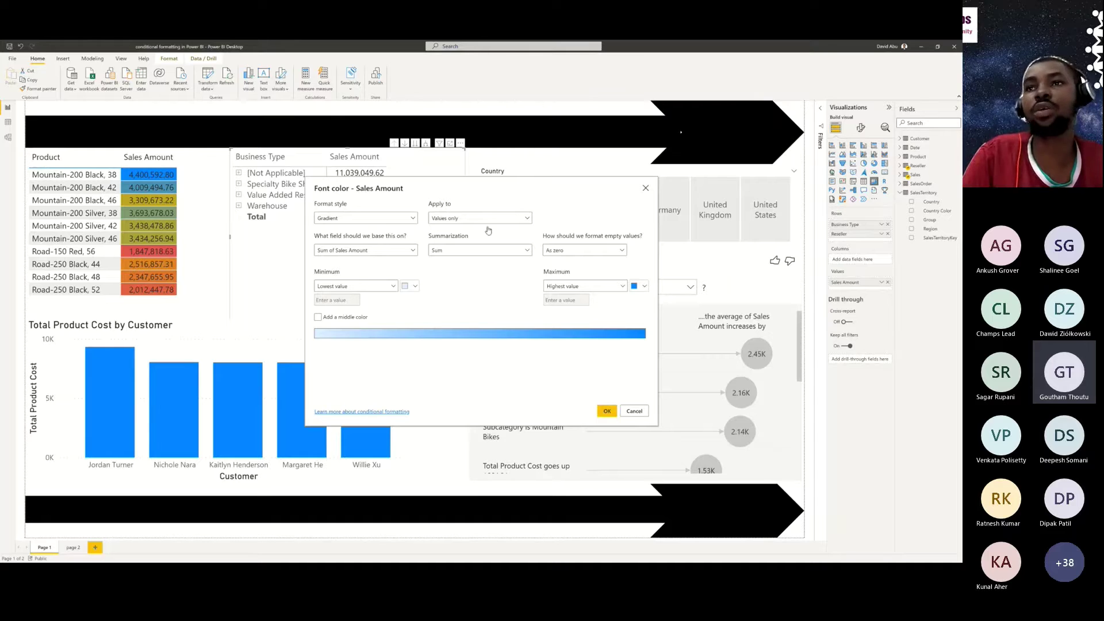
- Set the font color format style to Rules applied to values and totals, and uncover the matrix behind the dialog
click(391, 217)
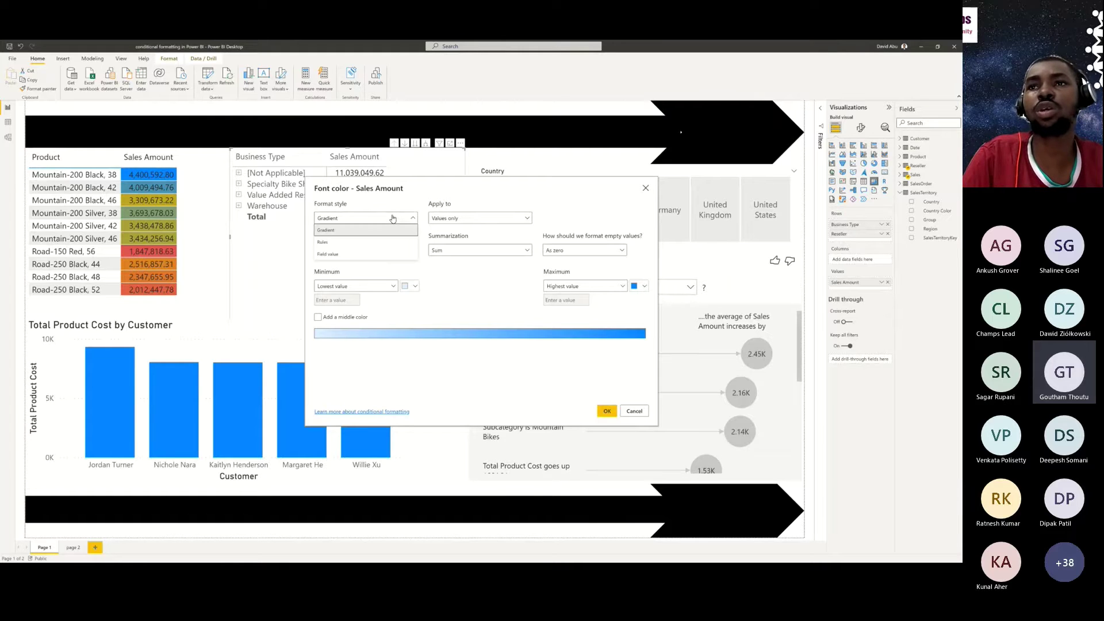
click(365, 242)
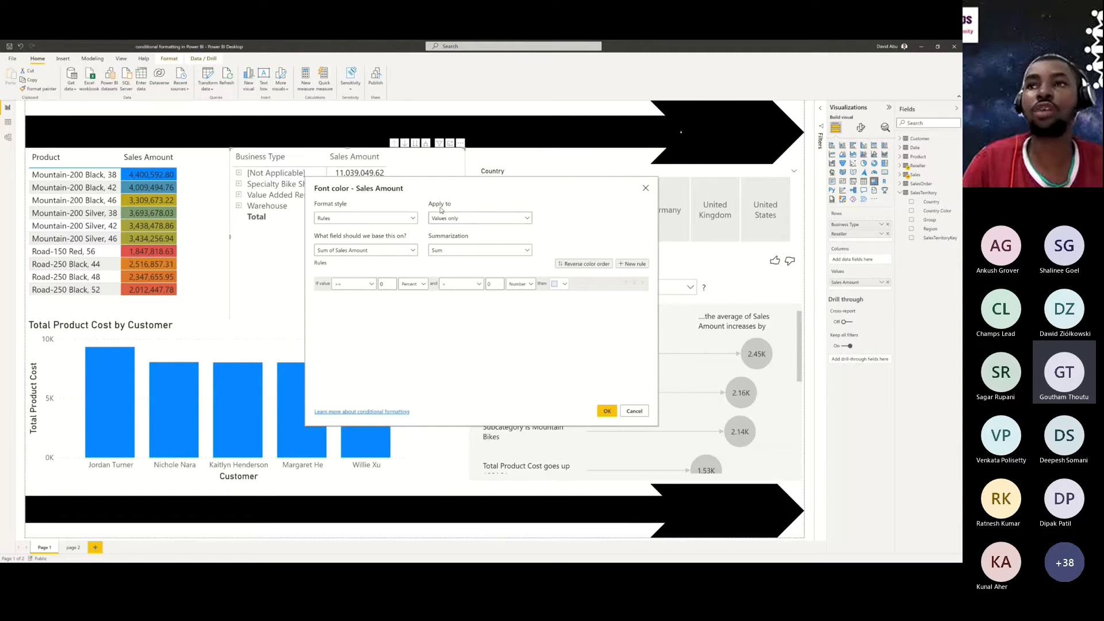
click(493, 220)
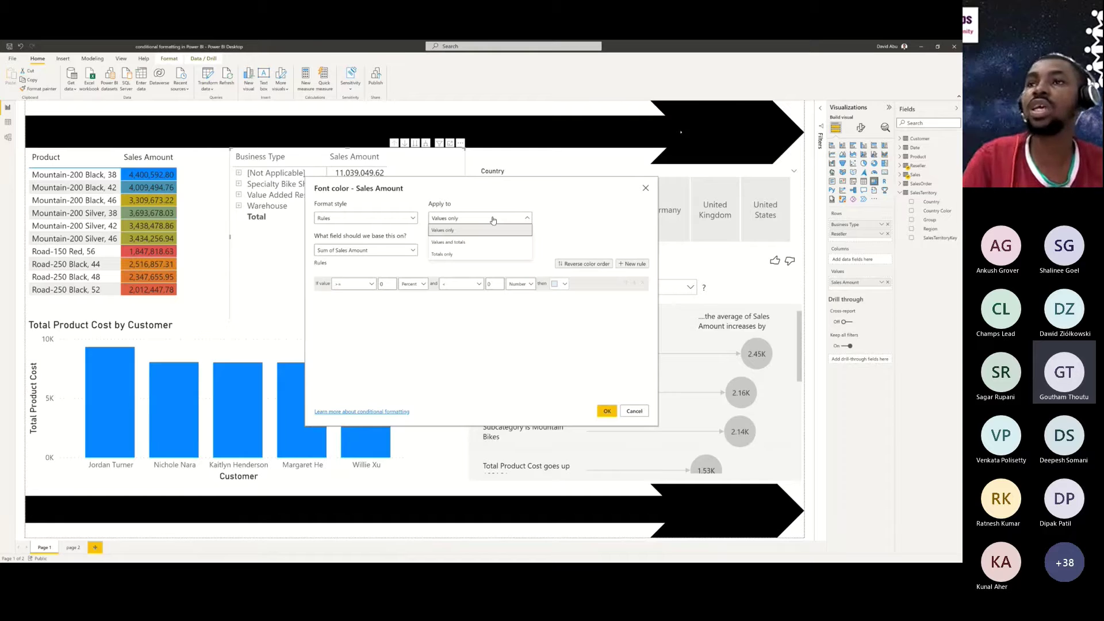
click(475, 243)
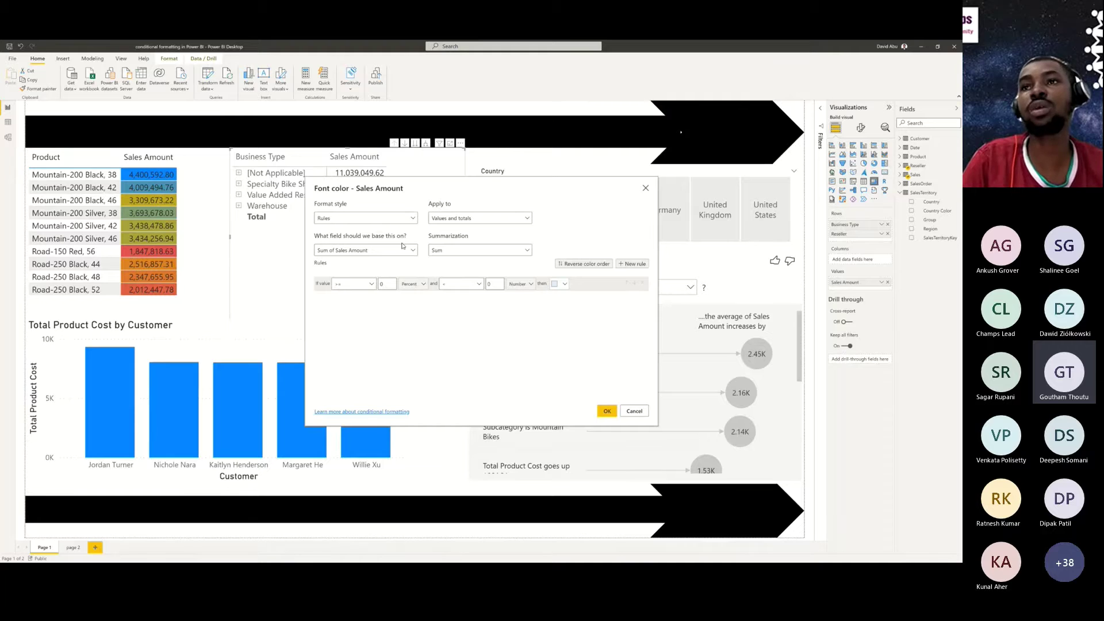
drag(460, 185, 417, 244)
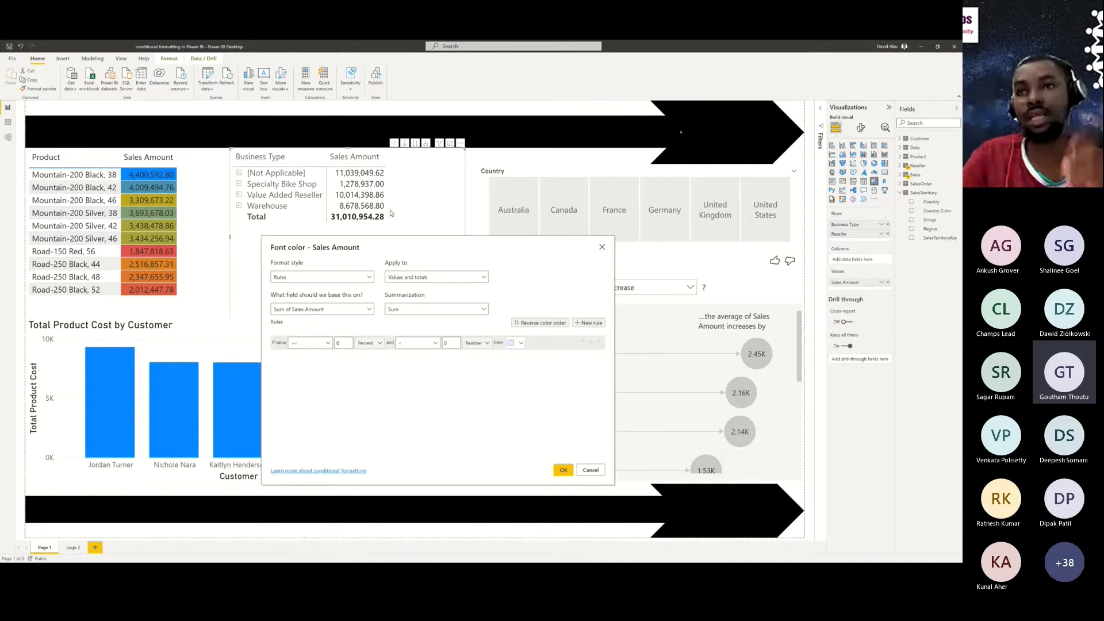
- Enter the lower and upper bounds of the font color rule for Sales Amount
click(337, 341)
key(BackSpace)
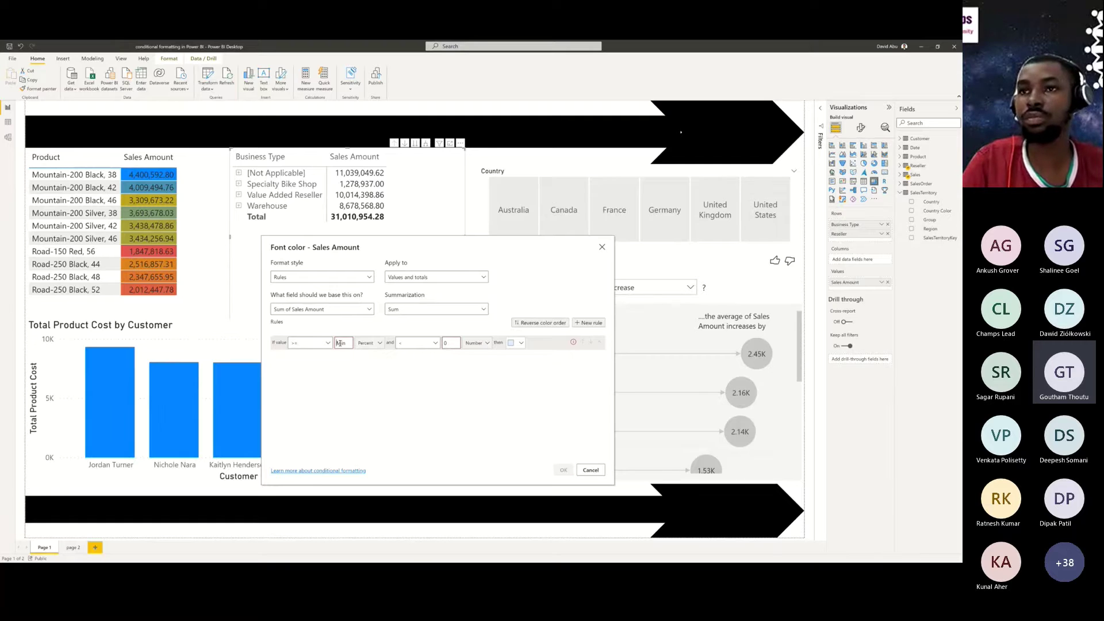
text(1)
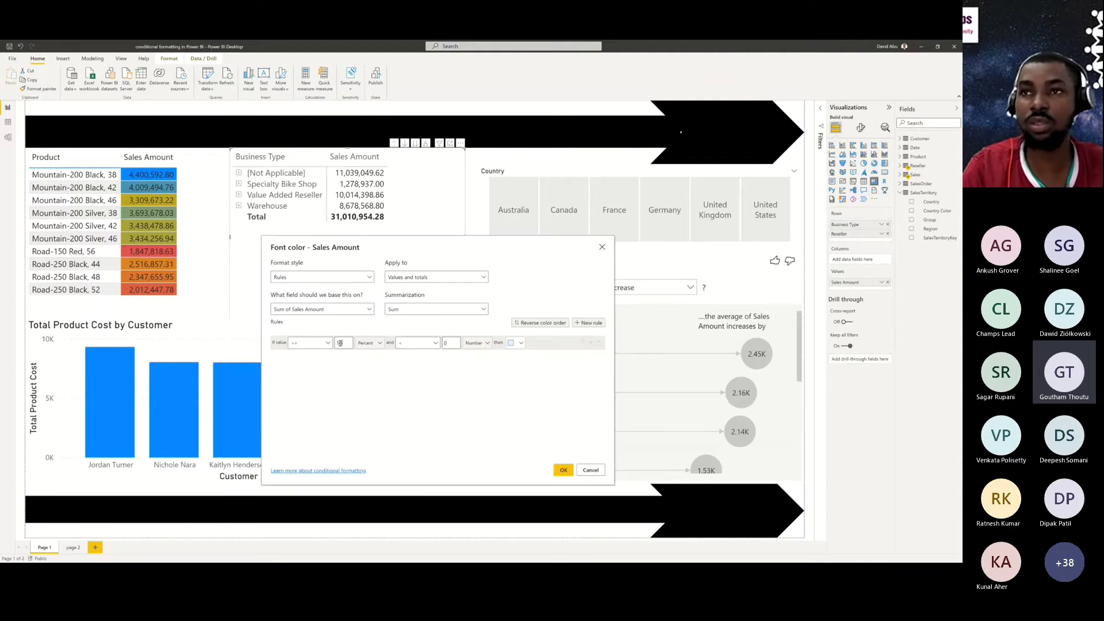
text(000000)
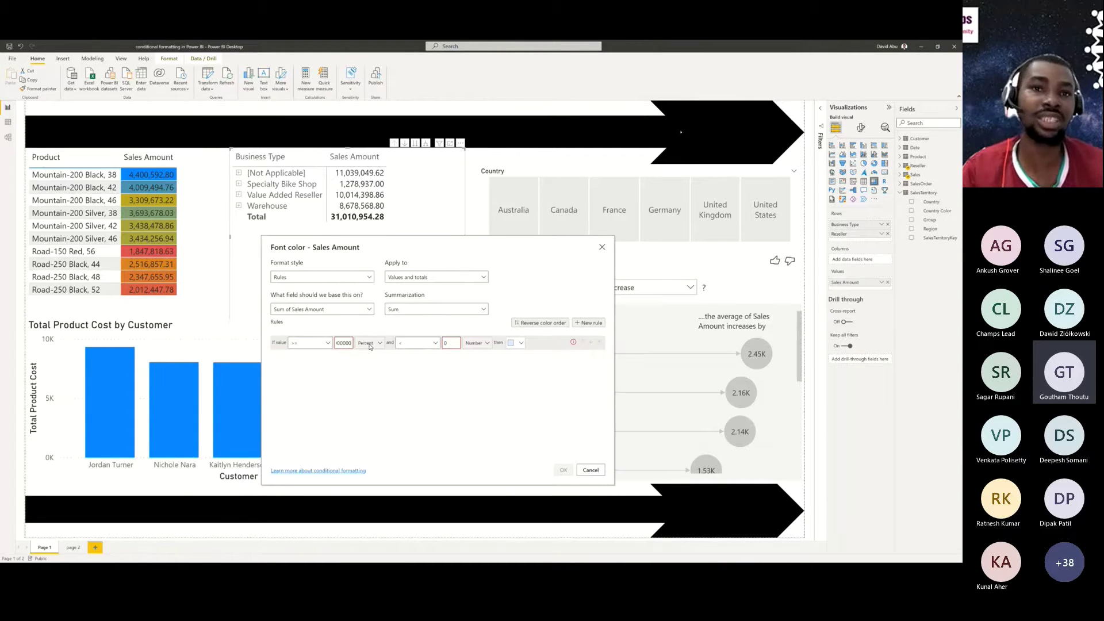
text(1)
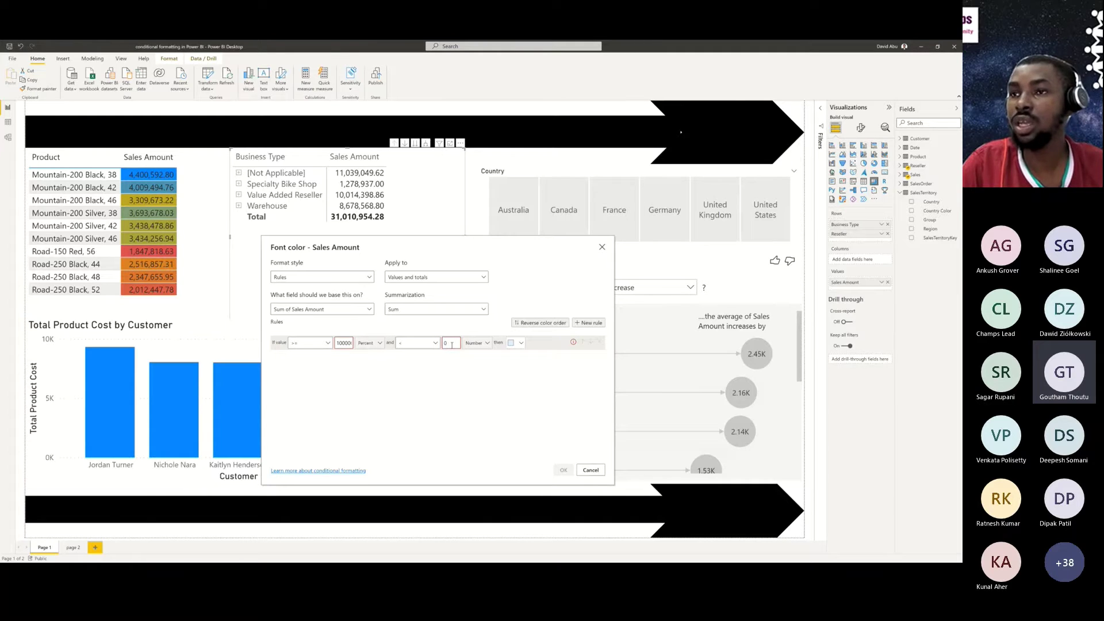
key(BackSpace)
text(11)
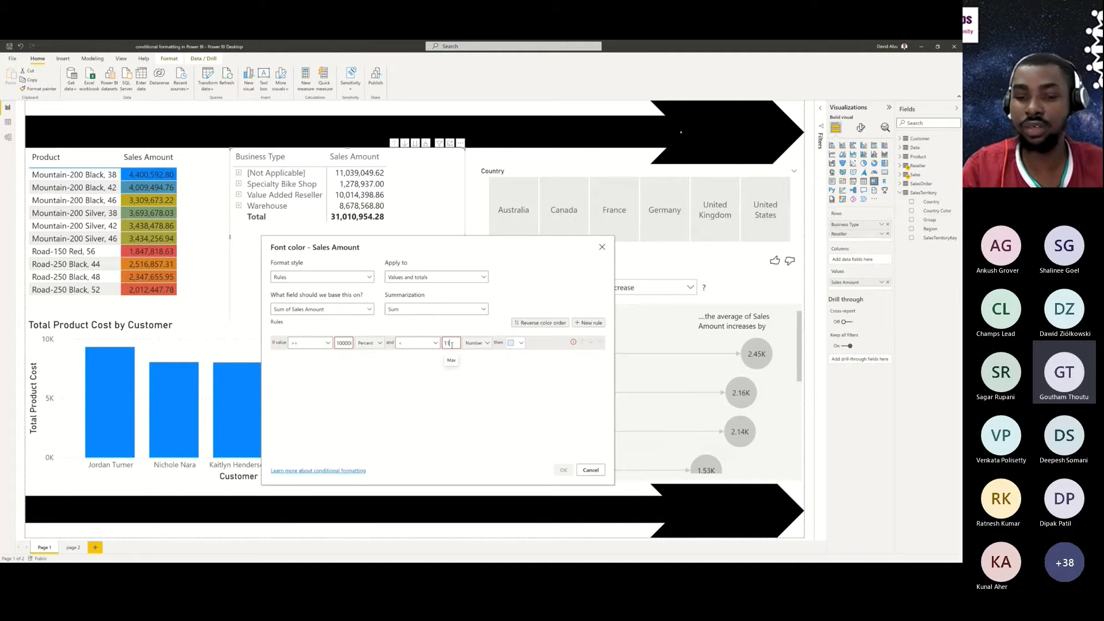
text(000)
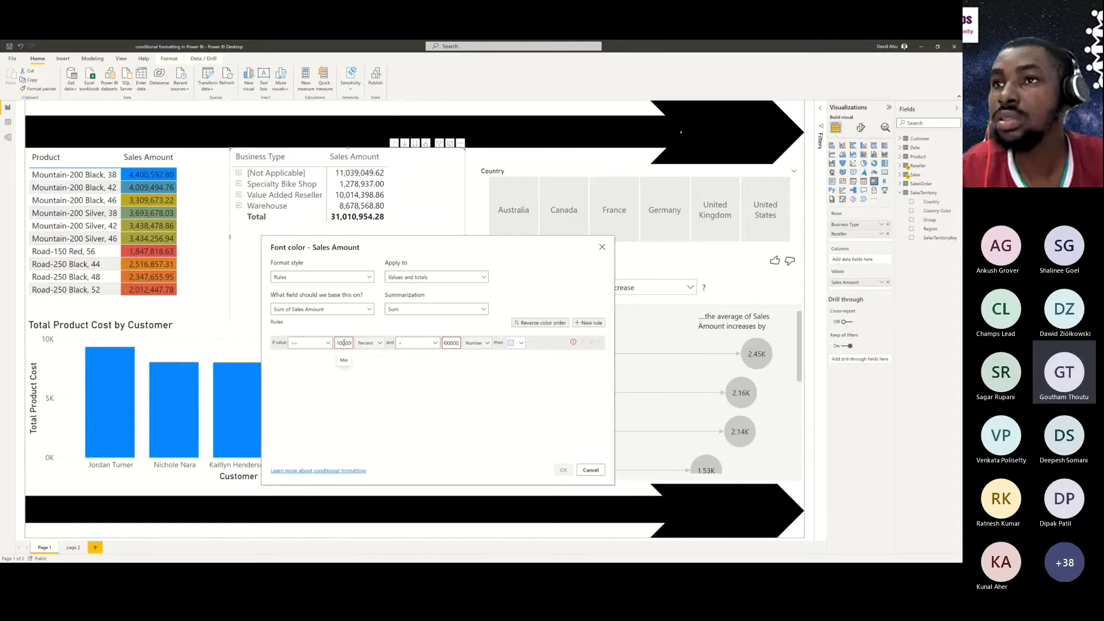
- Try > as the rule's lower comparison, return it to >=, and set the upper comparison to <=
click(322, 343)
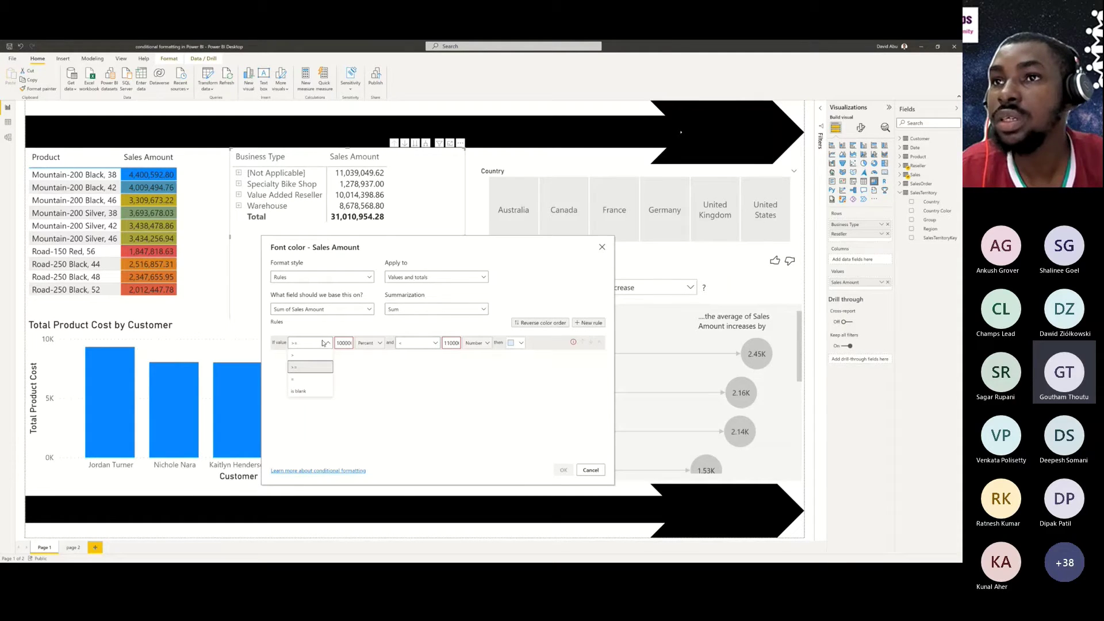
click(304, 355)
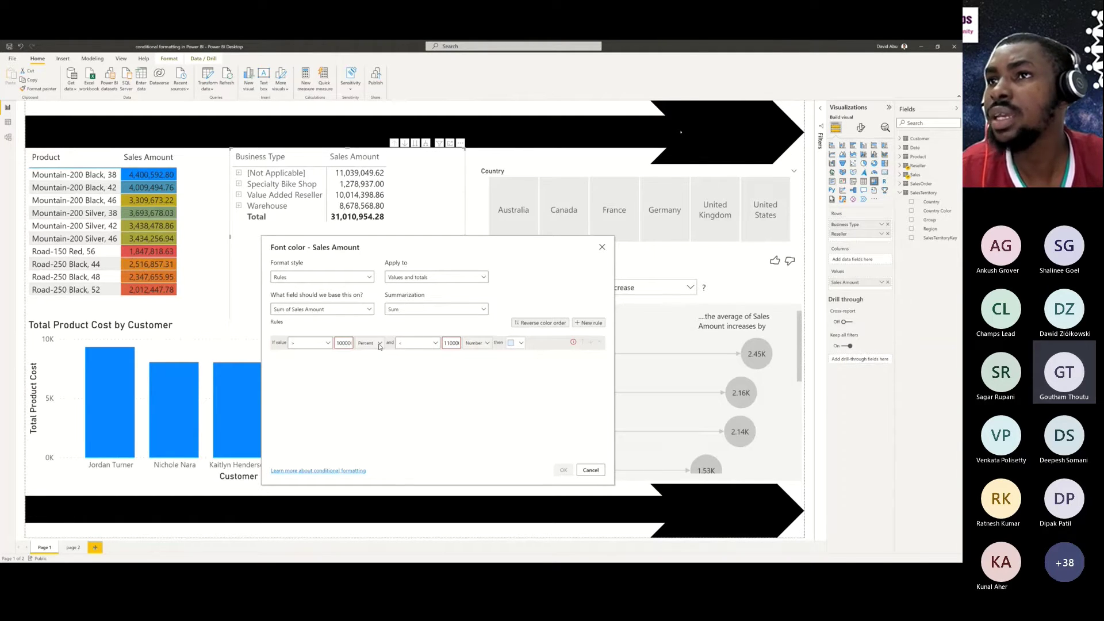
click(309, 344)
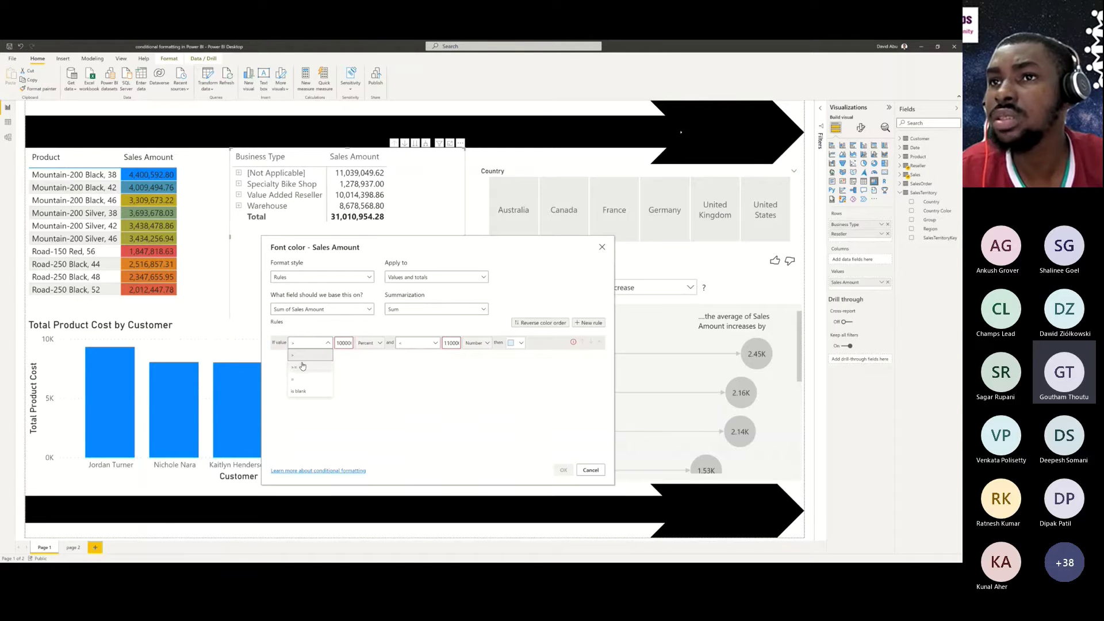
click(301, 370)
click(418, 343)
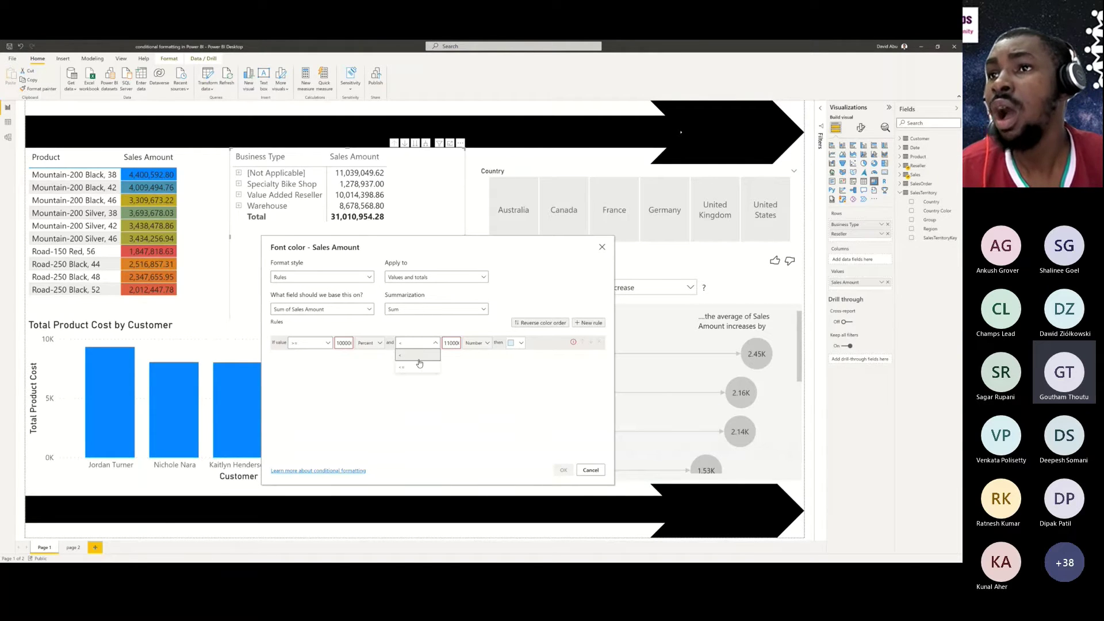
click(419, 367)
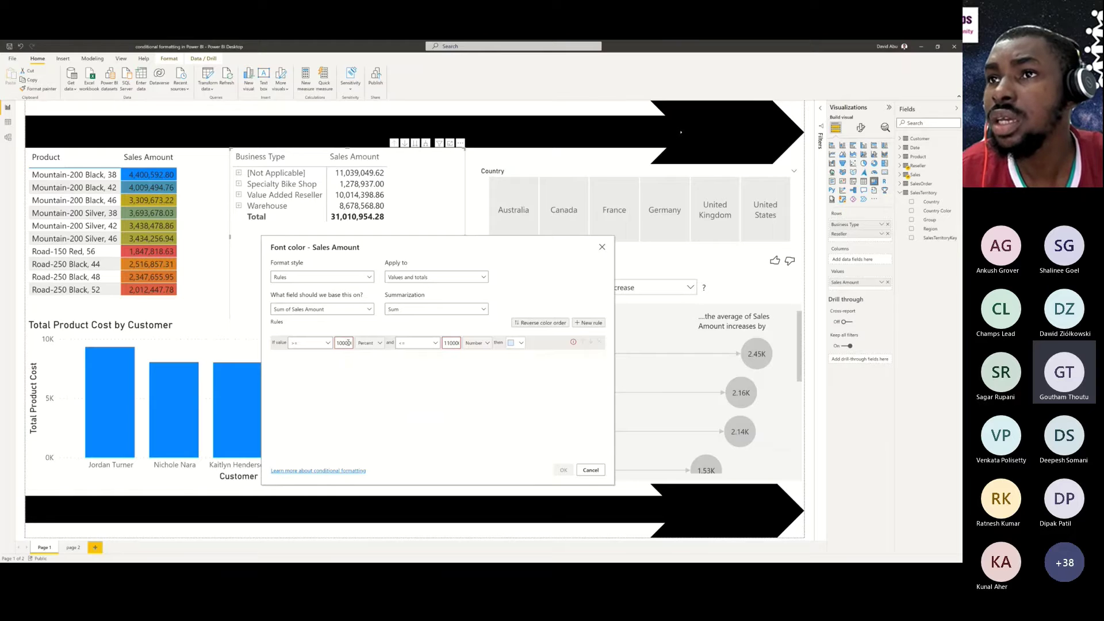
- Try re-entering the lower bound of the Sales Amount font color rule with a leading 1
click(348, 342)
key(BackSpace)
key(BackSpace)
key(BackSpace)
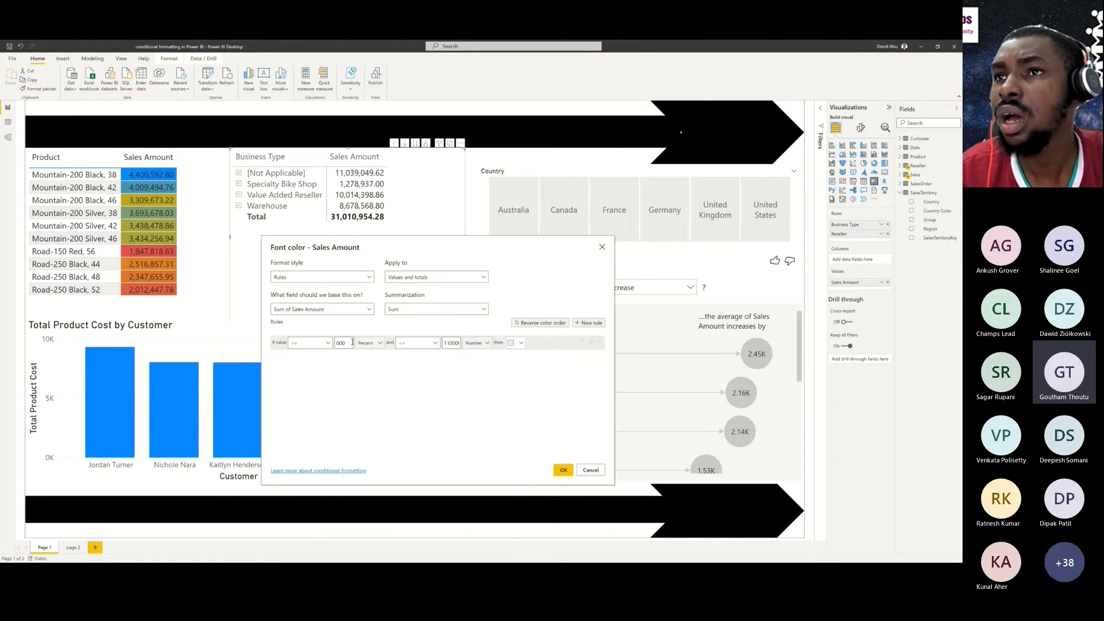
text(1)
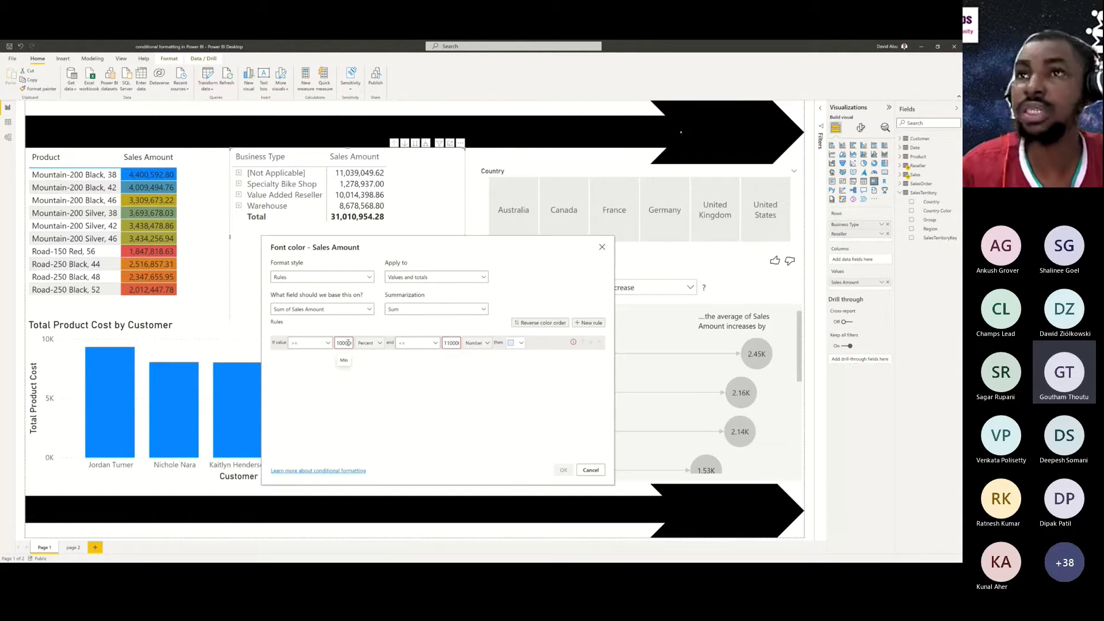
key(BackSpace)
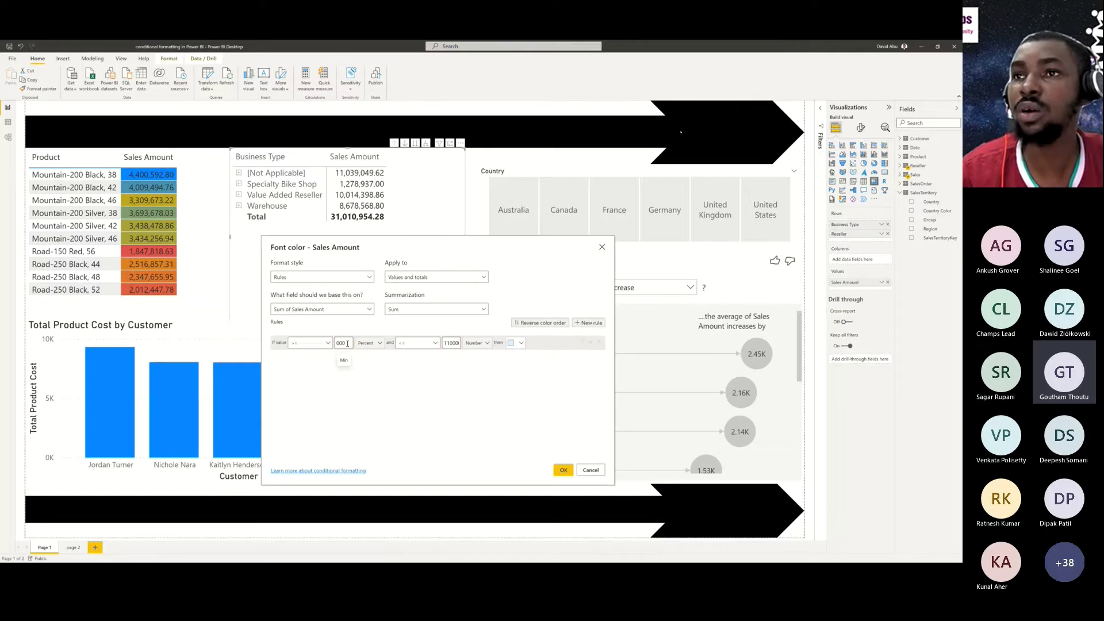
click(308, 343)
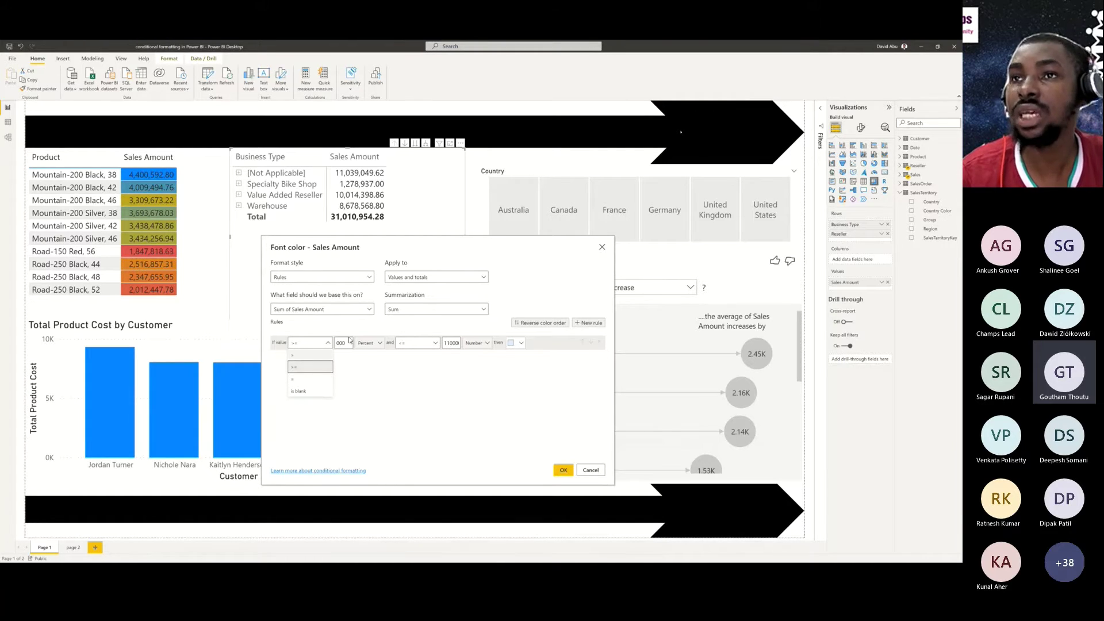
click(346, 343)
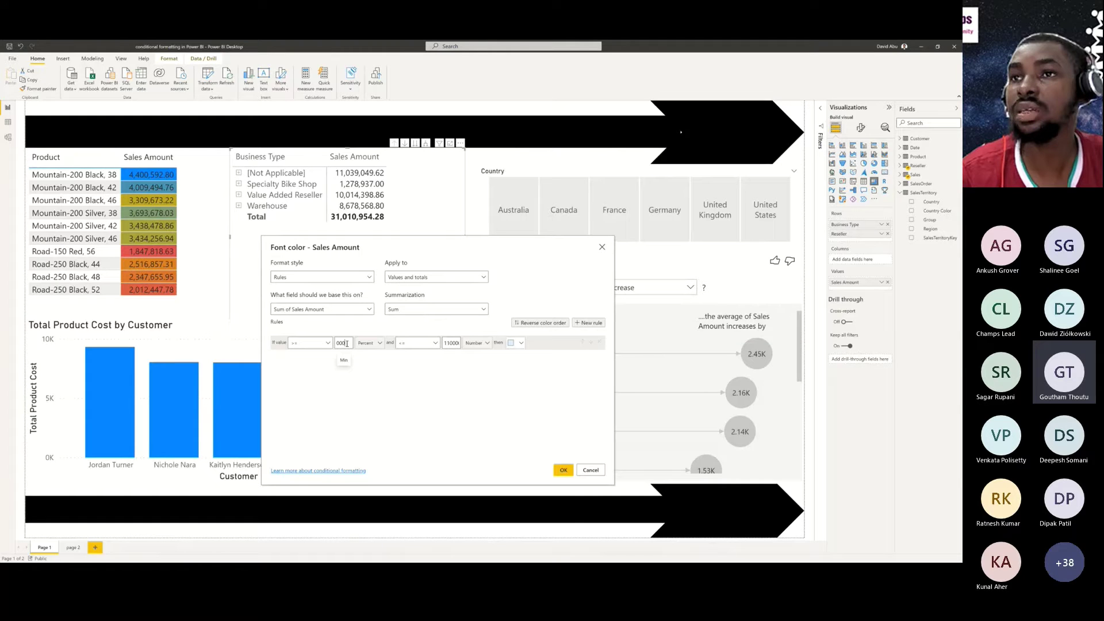
key(Left)
key(Left)
text(1)
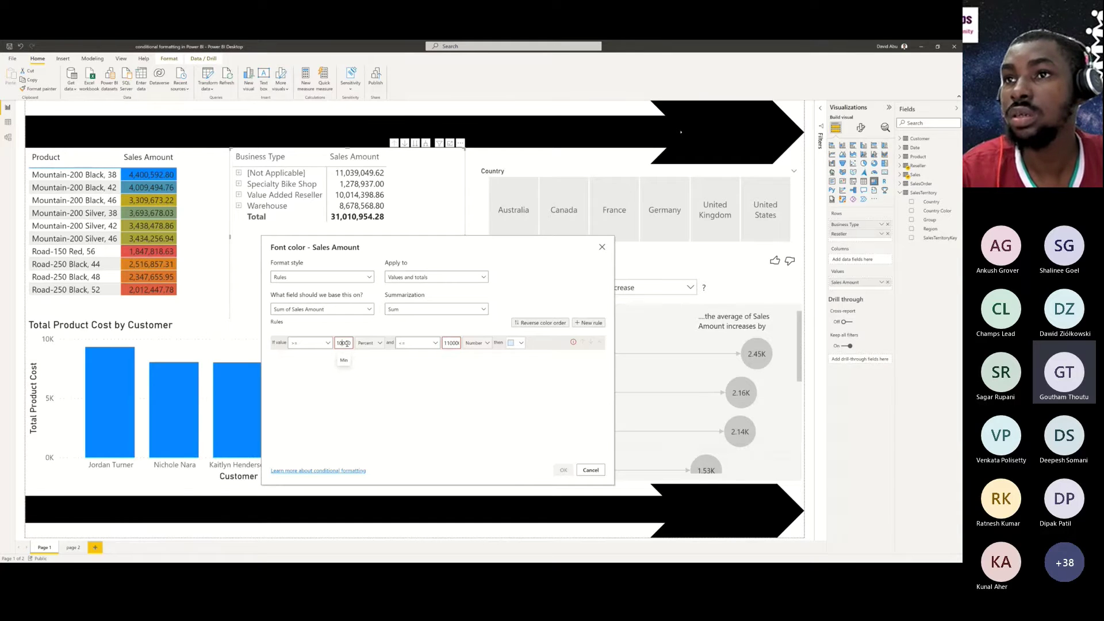
- Set the rule's upper comparison to < and try > as its lower comparison
click(413, 346)
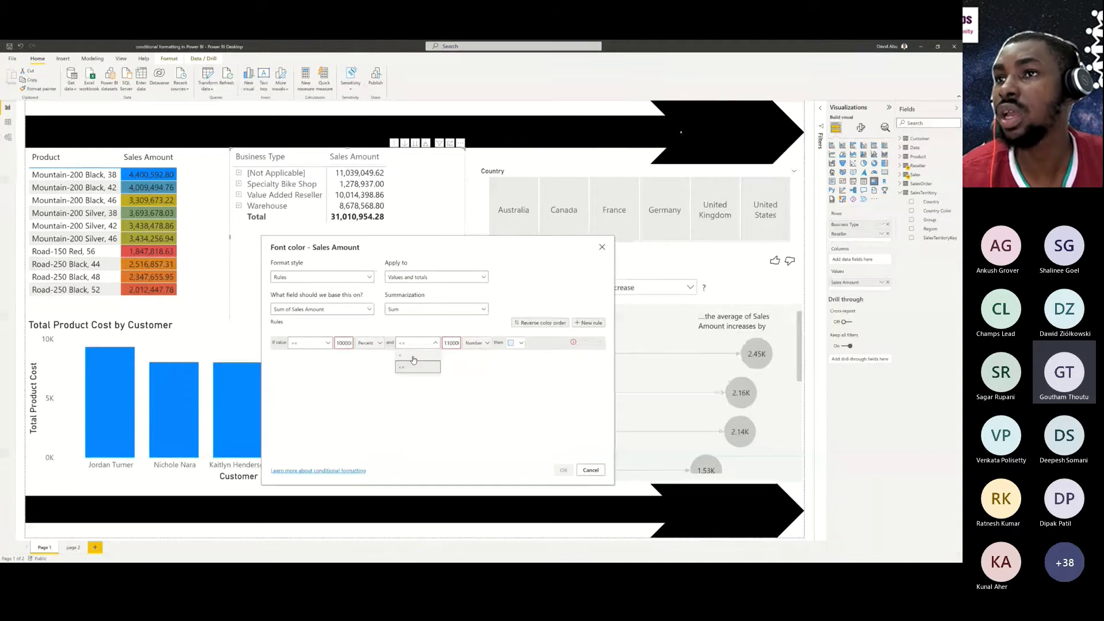
click(412, 357)
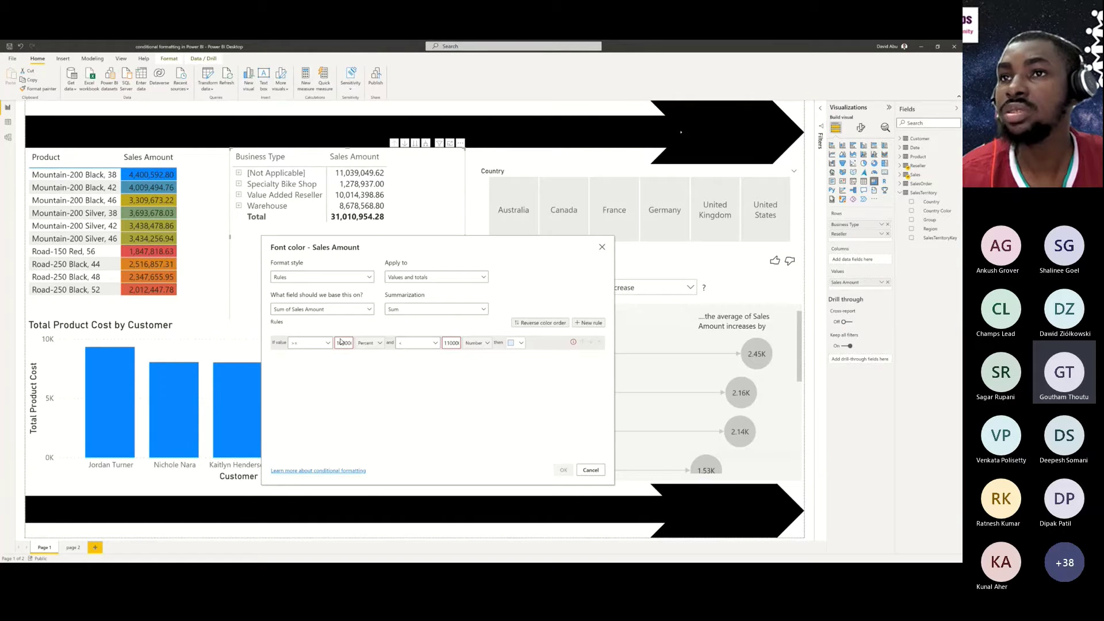
click(315, 342)
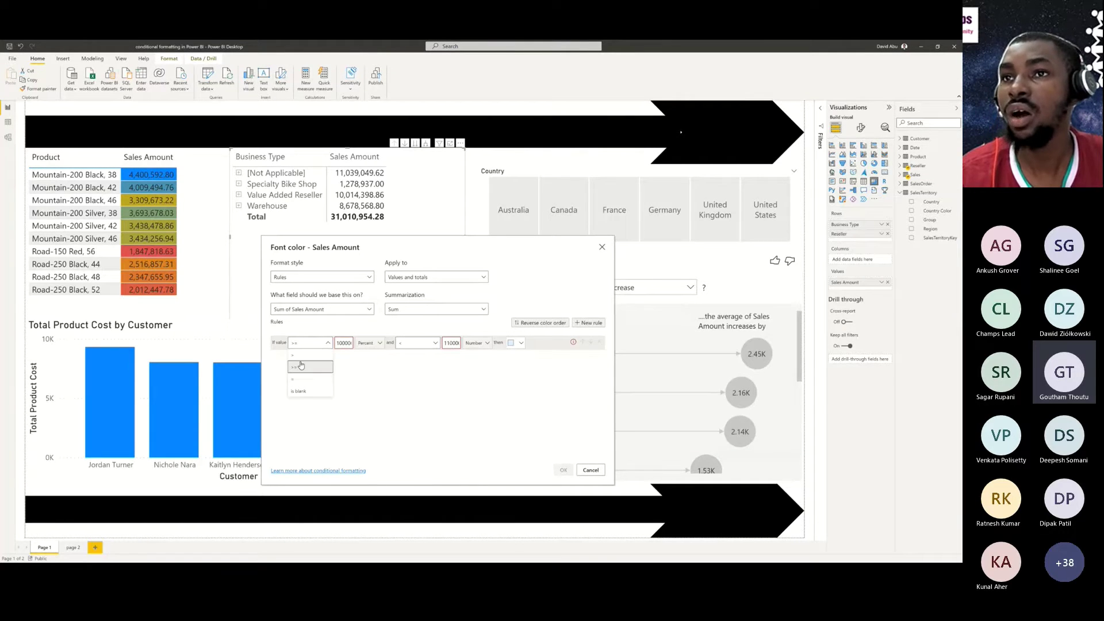
click(299, 354)
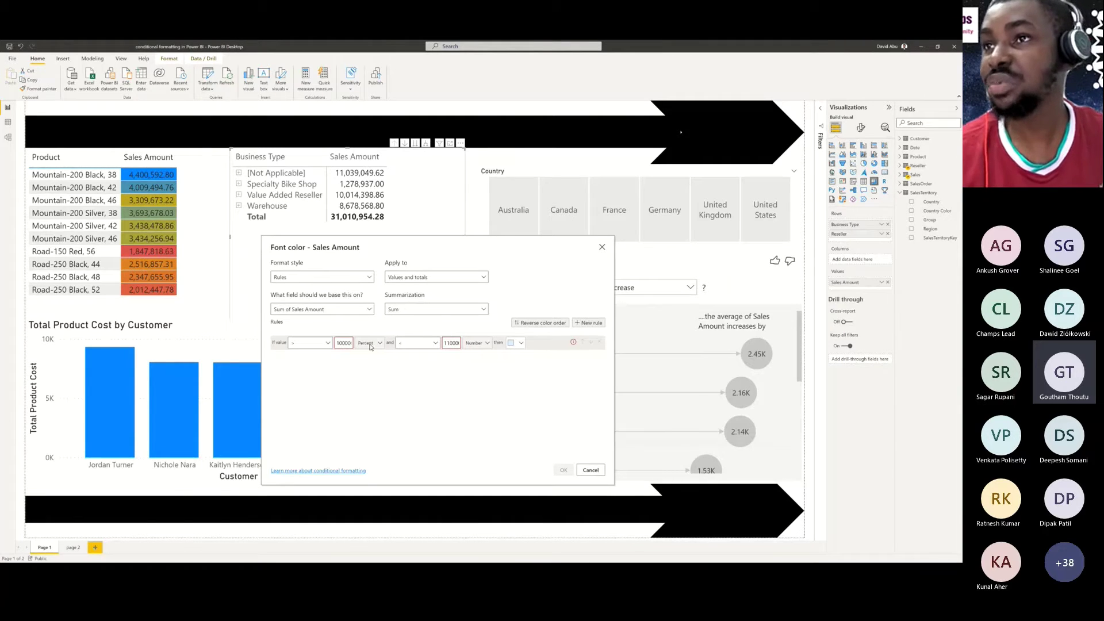
- Give the rule an upper bound starting 50000 and a red font color, with >= as its lower comparison
click(410, 344)
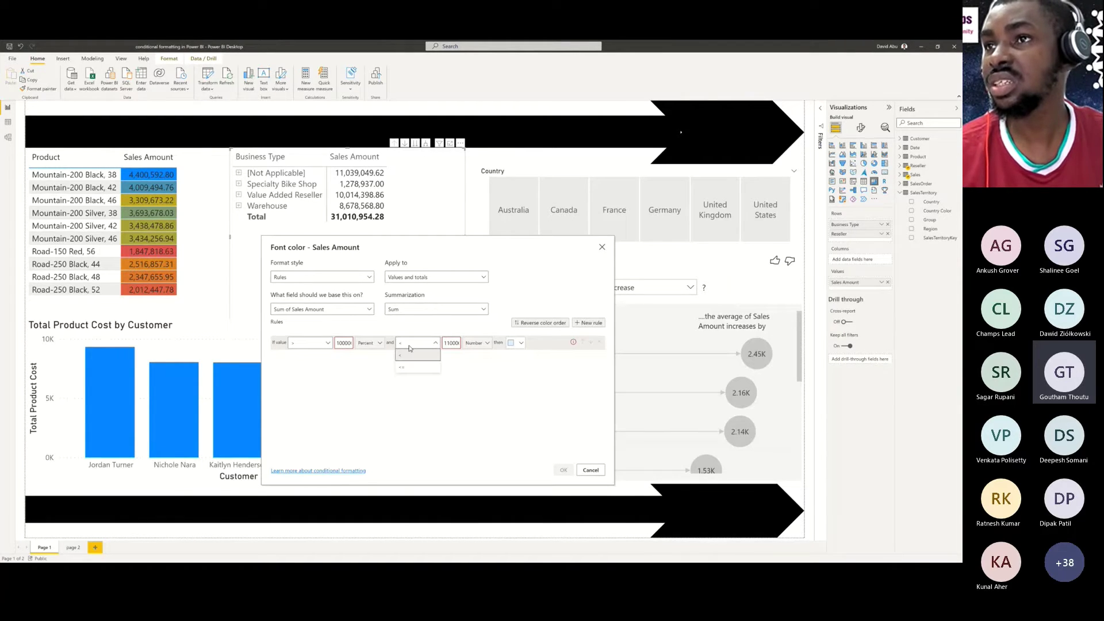
click(409, 354)
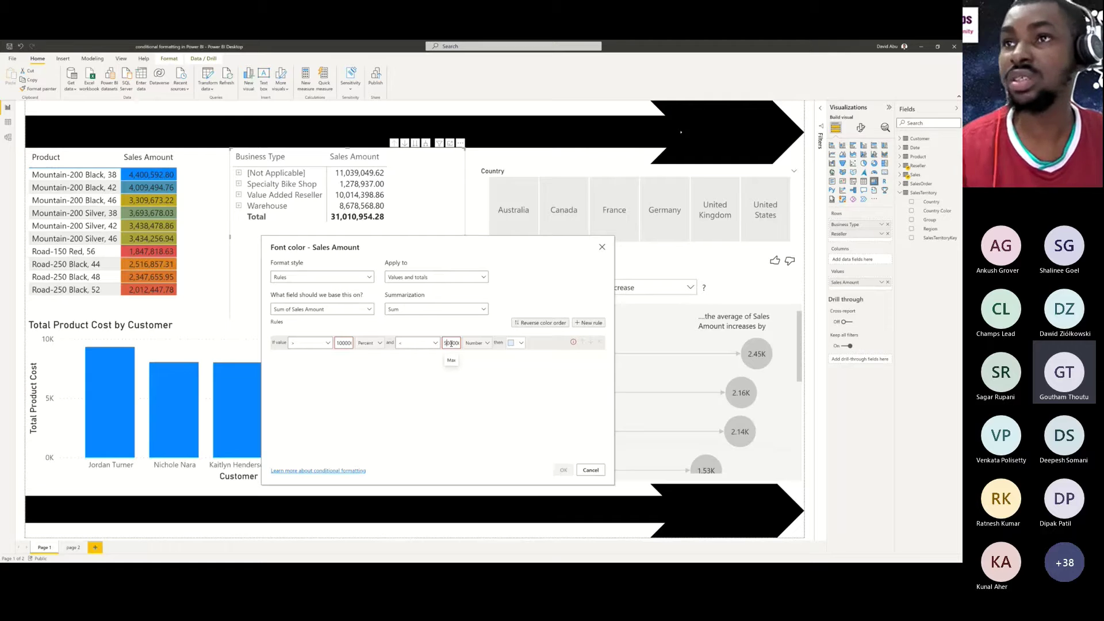
click(516, 343)
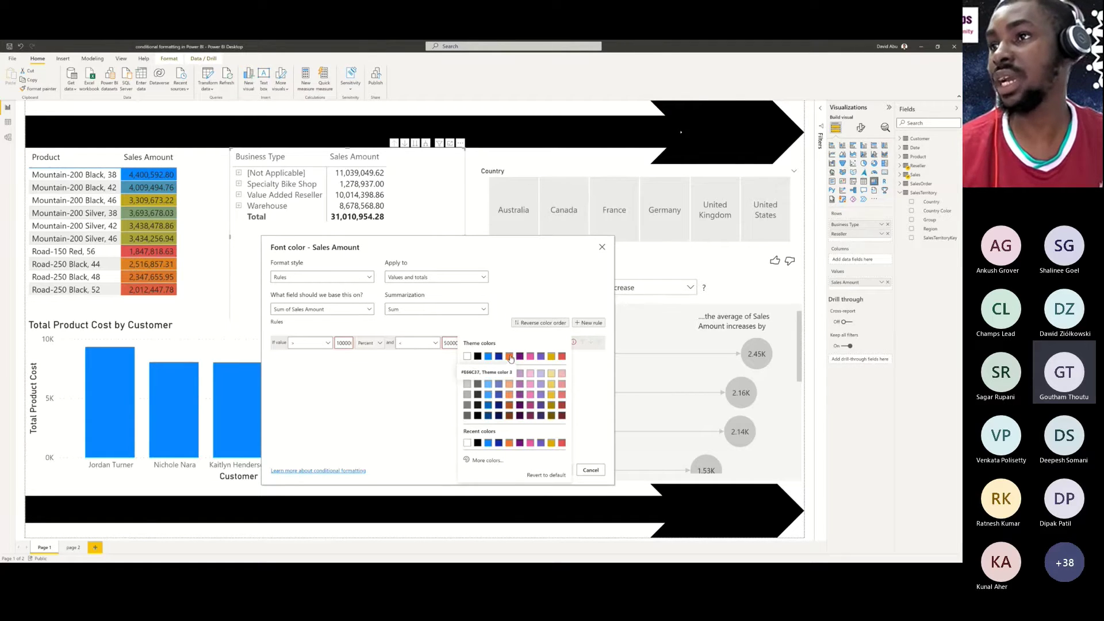
click(561, 356)
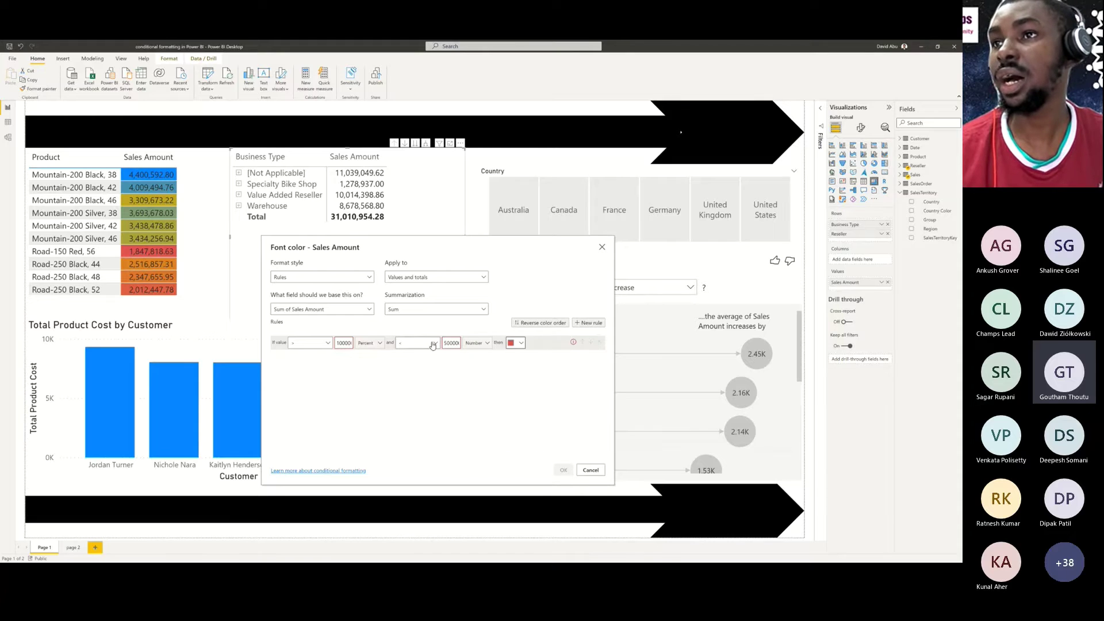
click(315, 344)
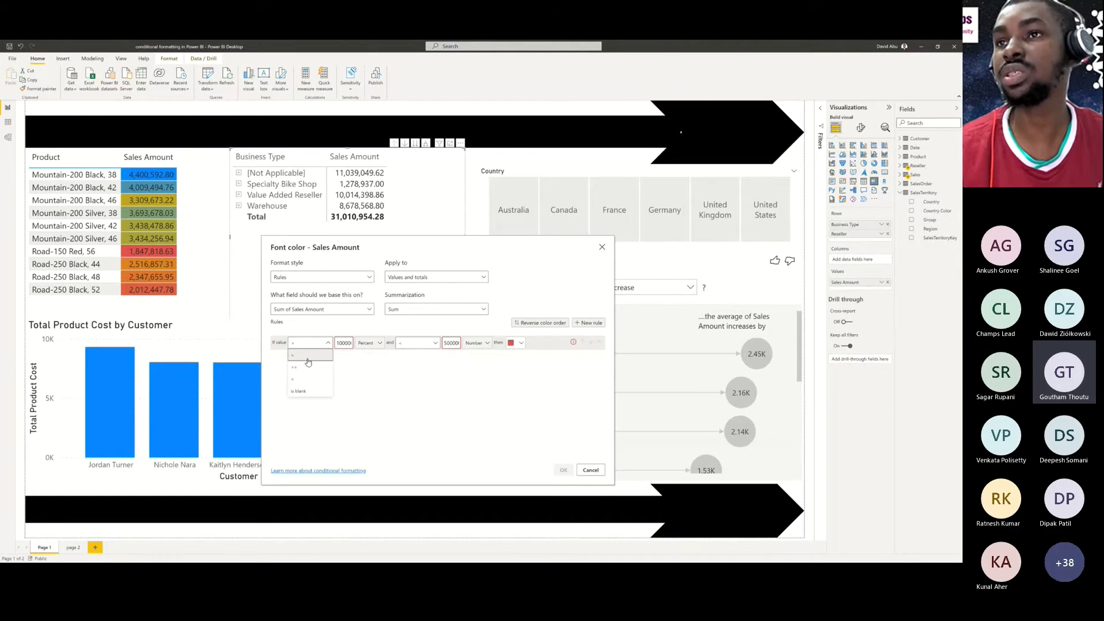
click(309, 362)
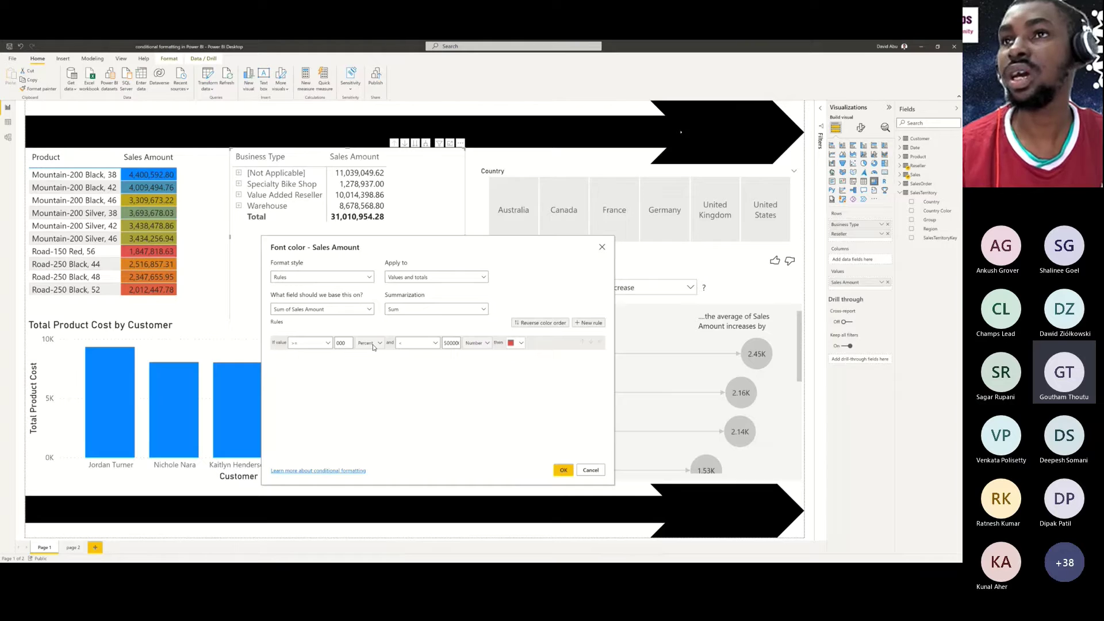
- Apply the font color to values only, and re-enter the rule's lower bound, starting 10000, as a Number
click(435, 277)
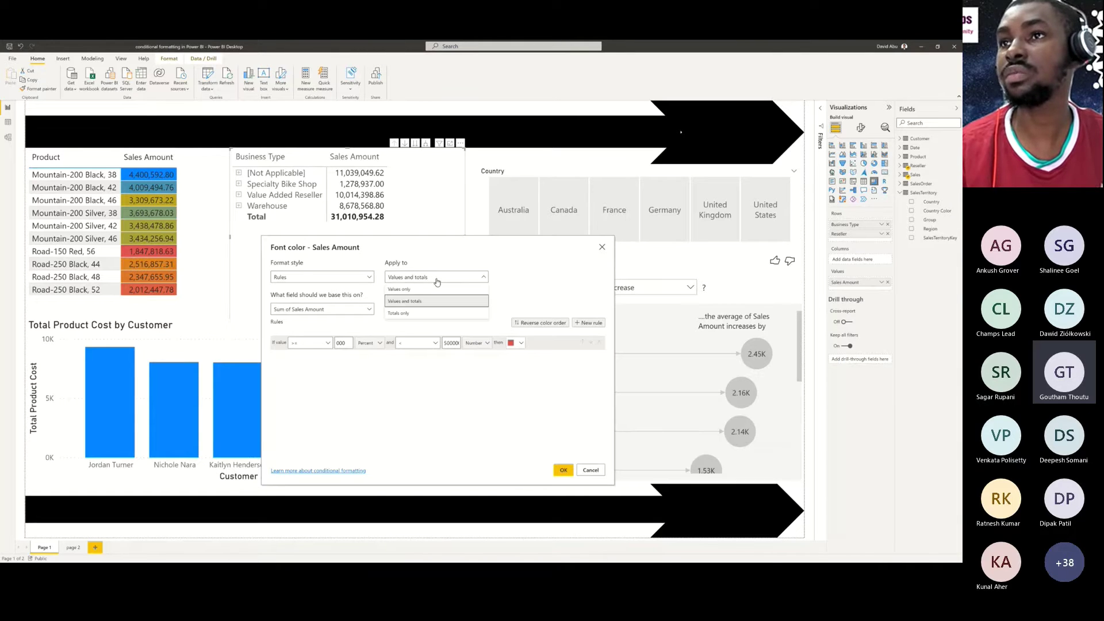
click(432, 302)
click(369, 342)
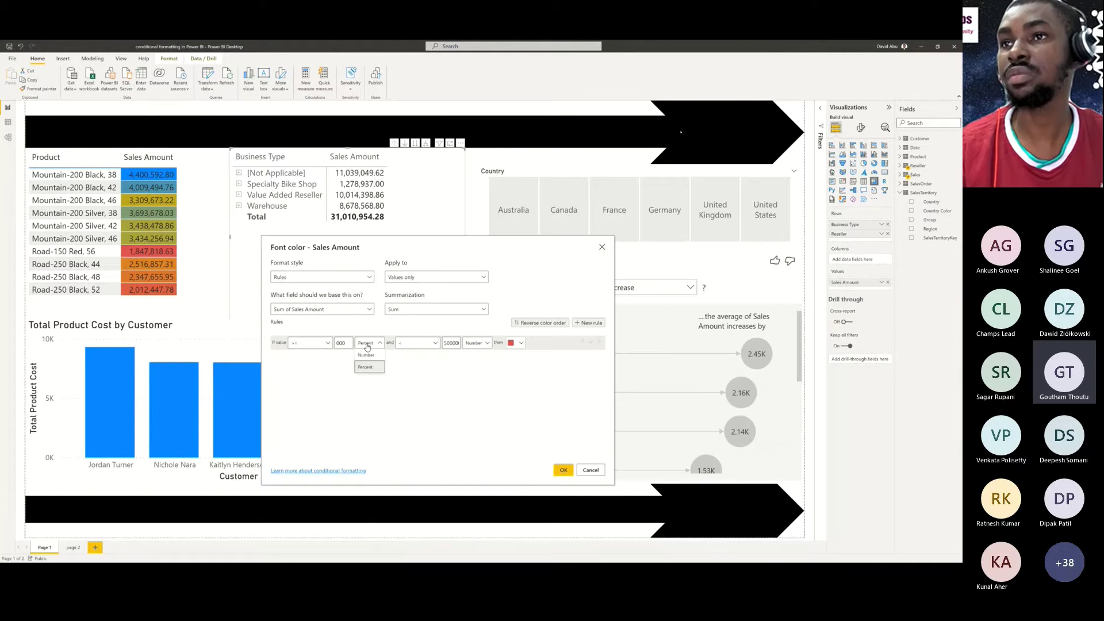
click(364, 361)
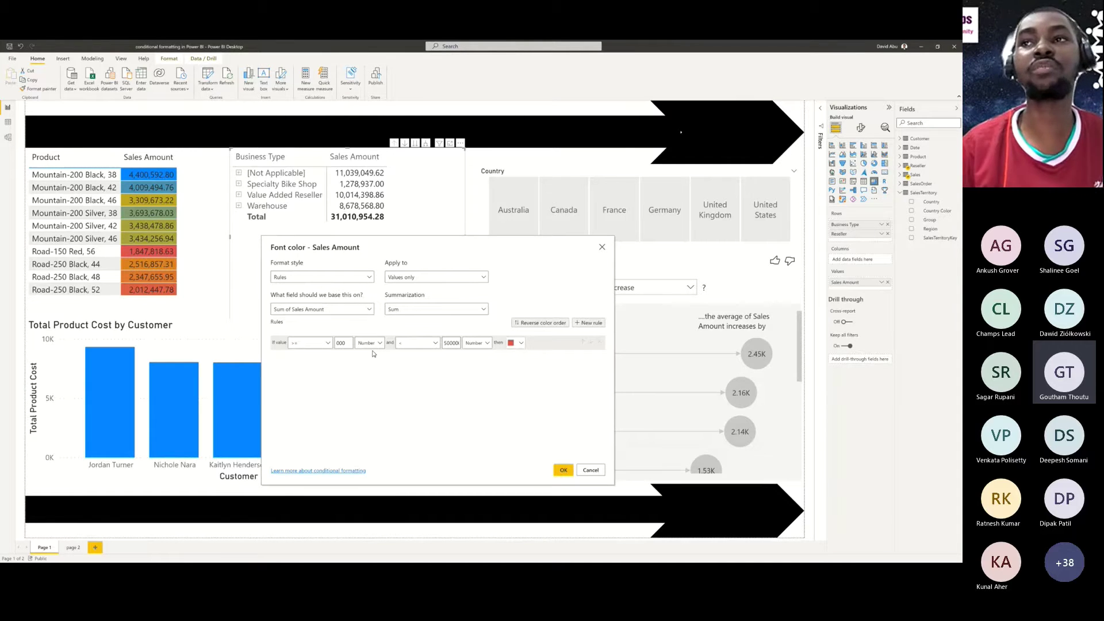
click(469, 278)
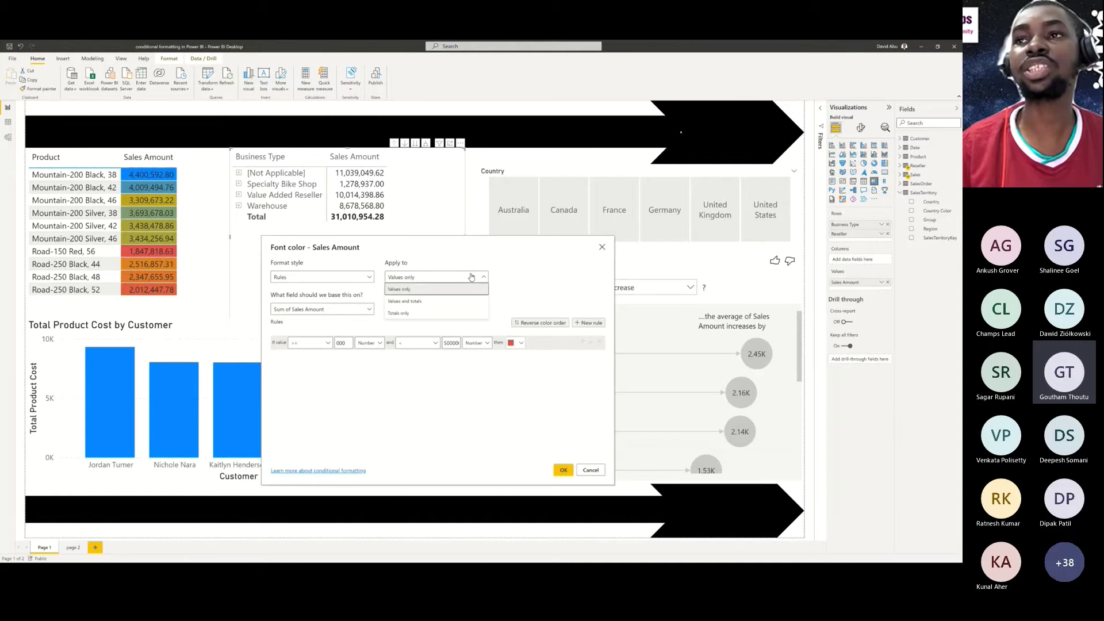
click(422, 290)
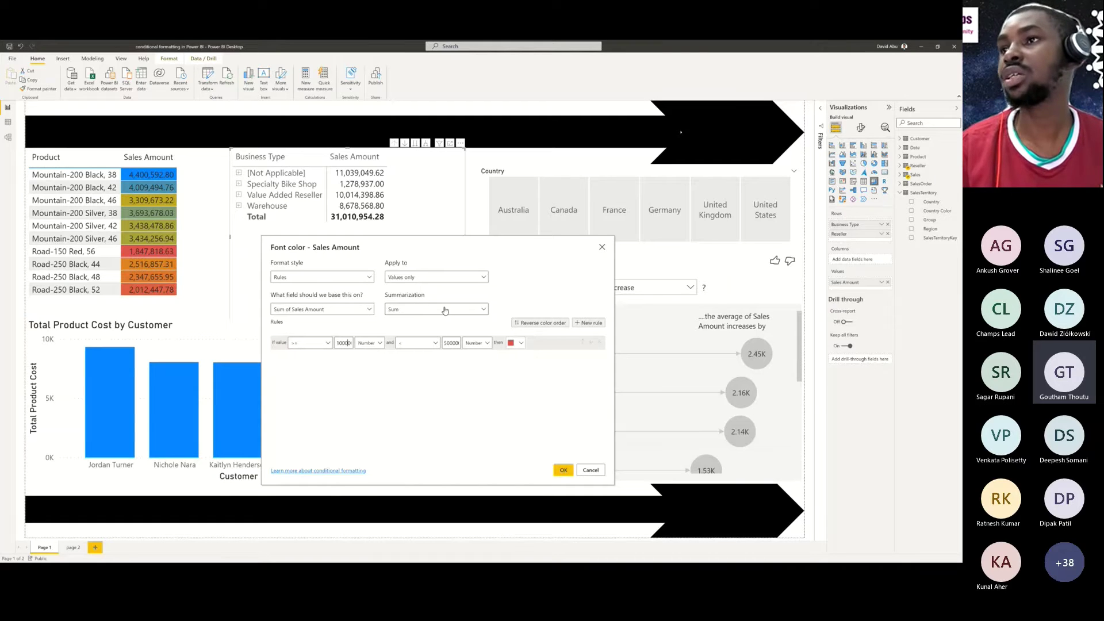
- Add a second rule with a lower bound starting 50000 as a Number and an upper bound starting 99999
click(588, 323)
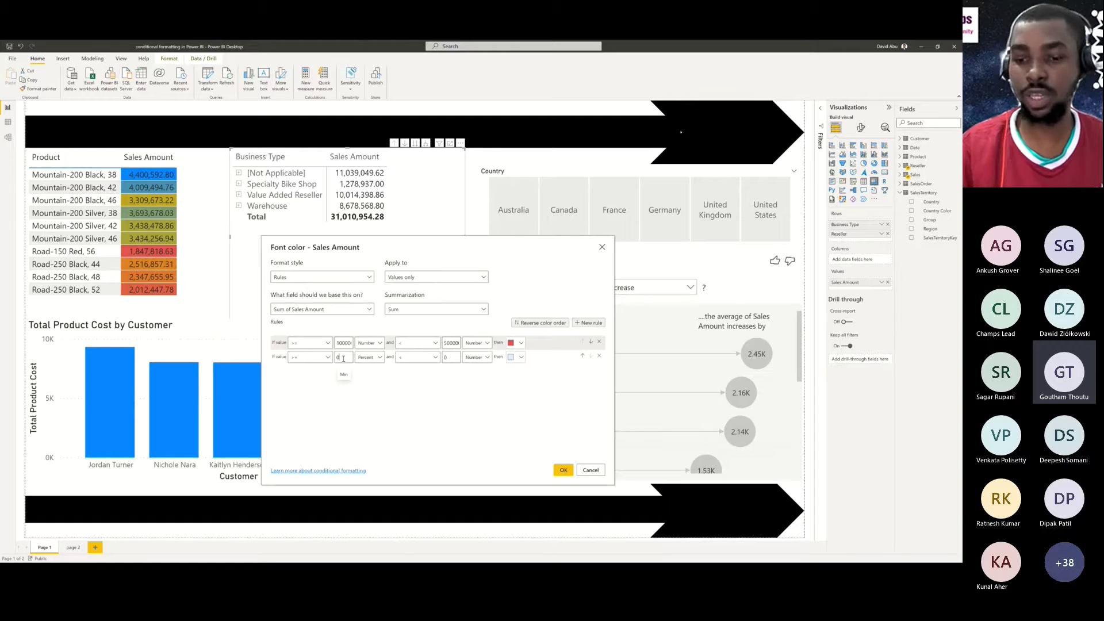
click(343, 358)
key(BackSpace)
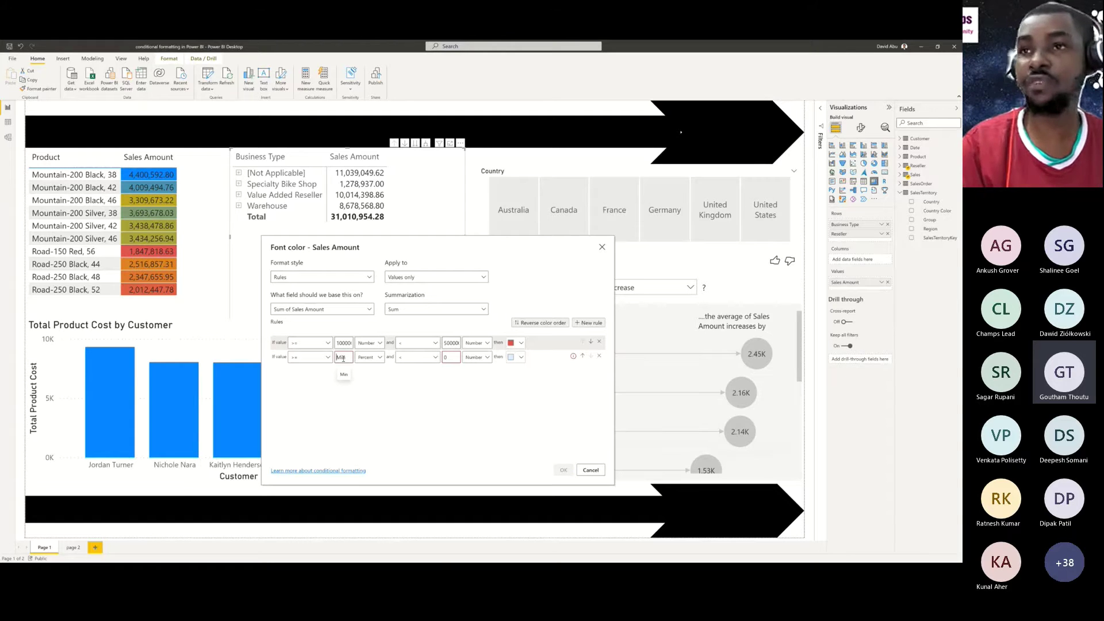
text(500)
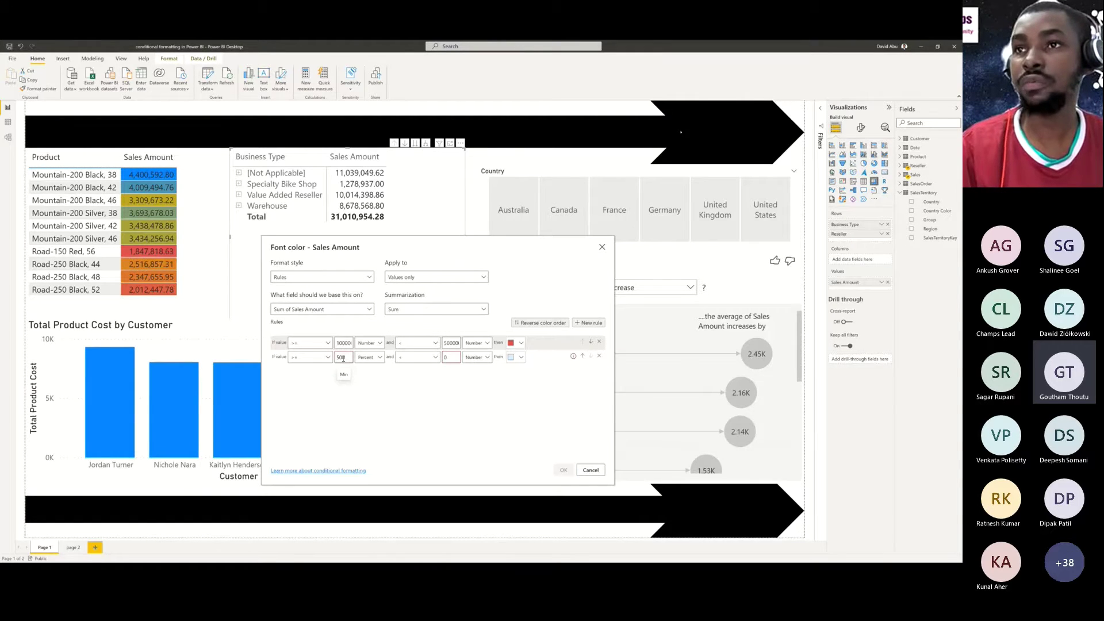
text(000)
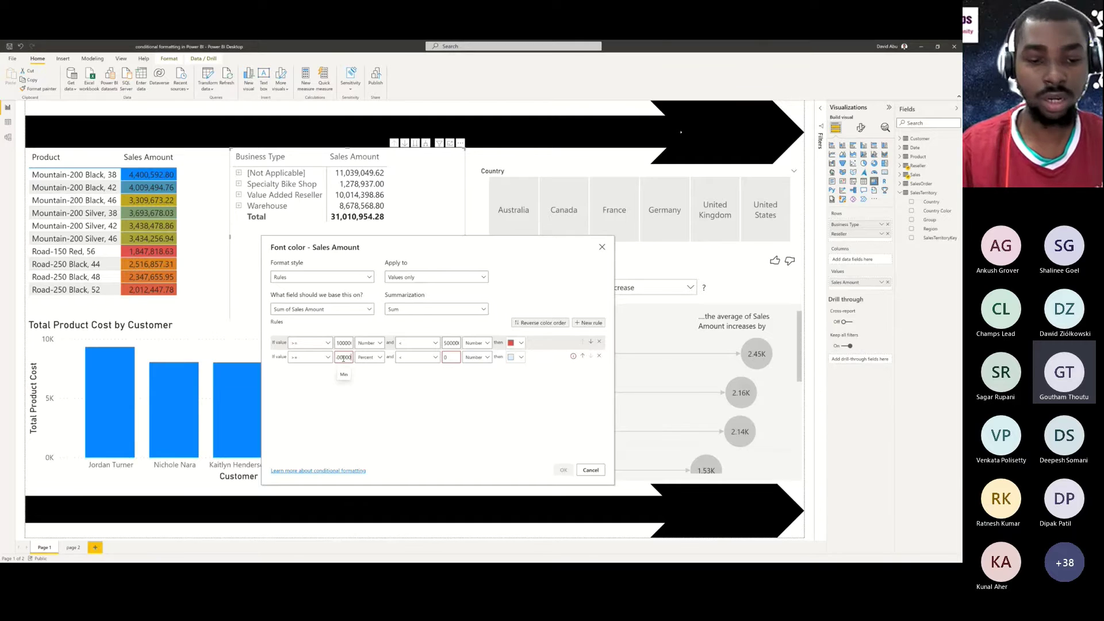
click(369, 357)
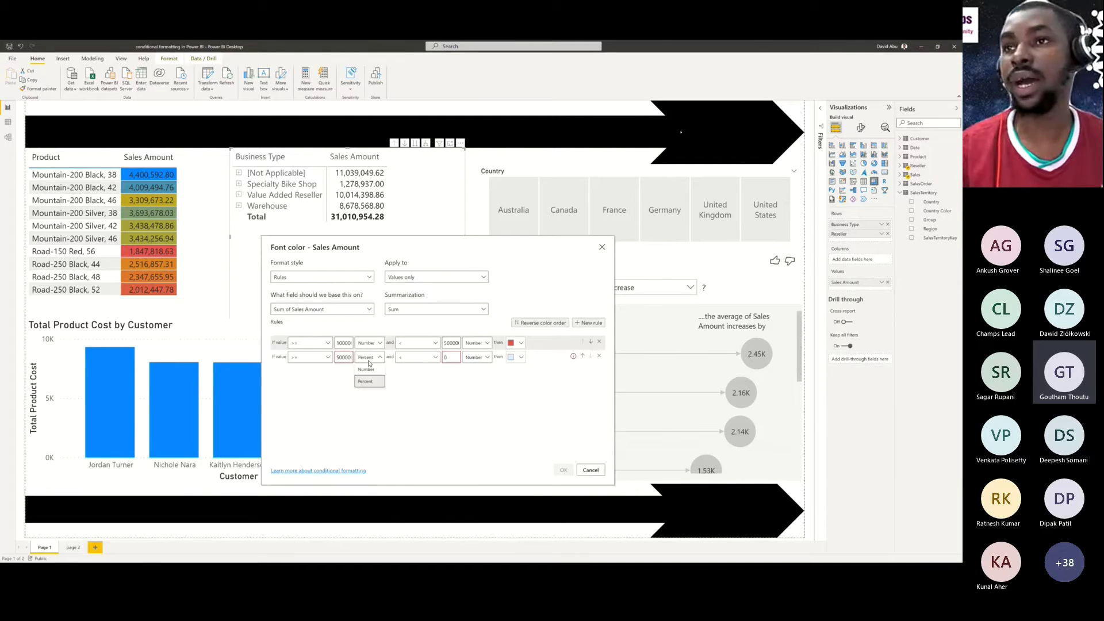
click(367, 383)
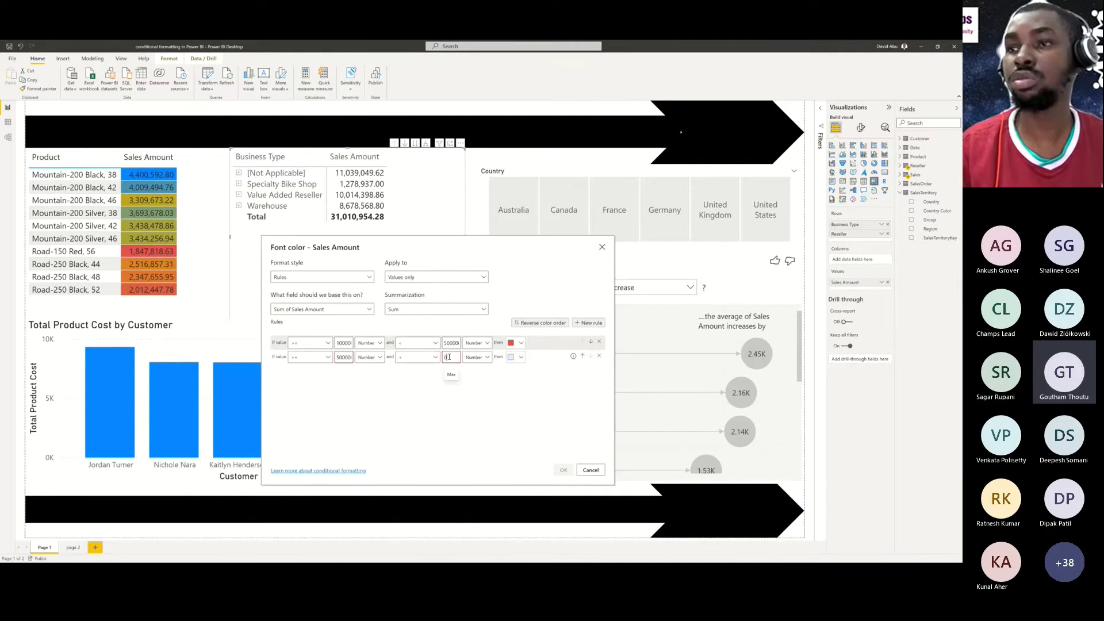
key(BackSpace)
text(999)
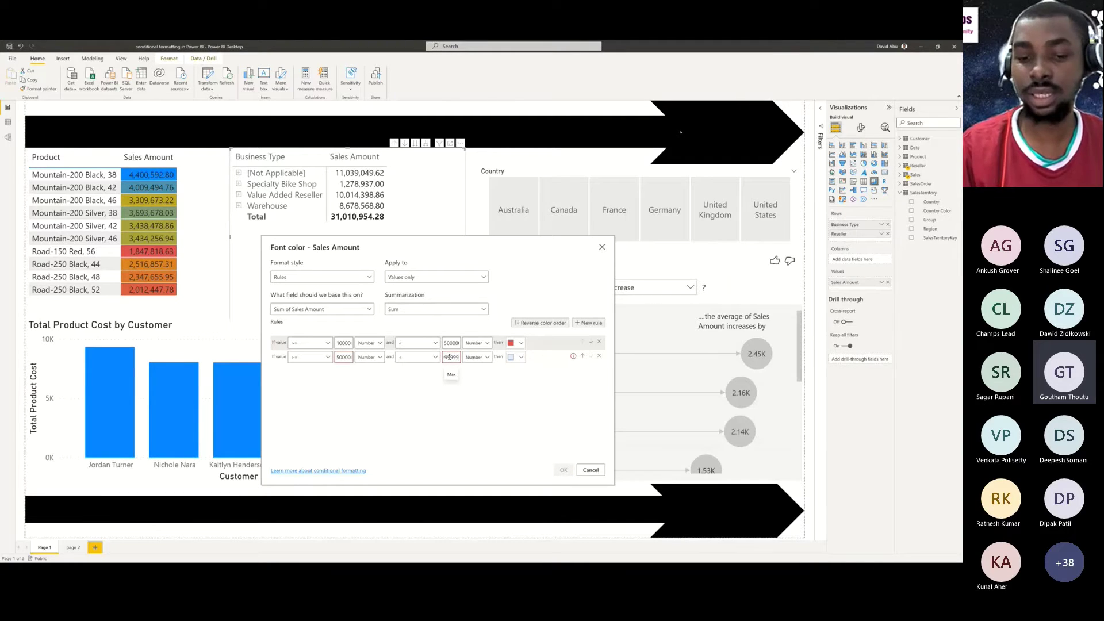
text(9)
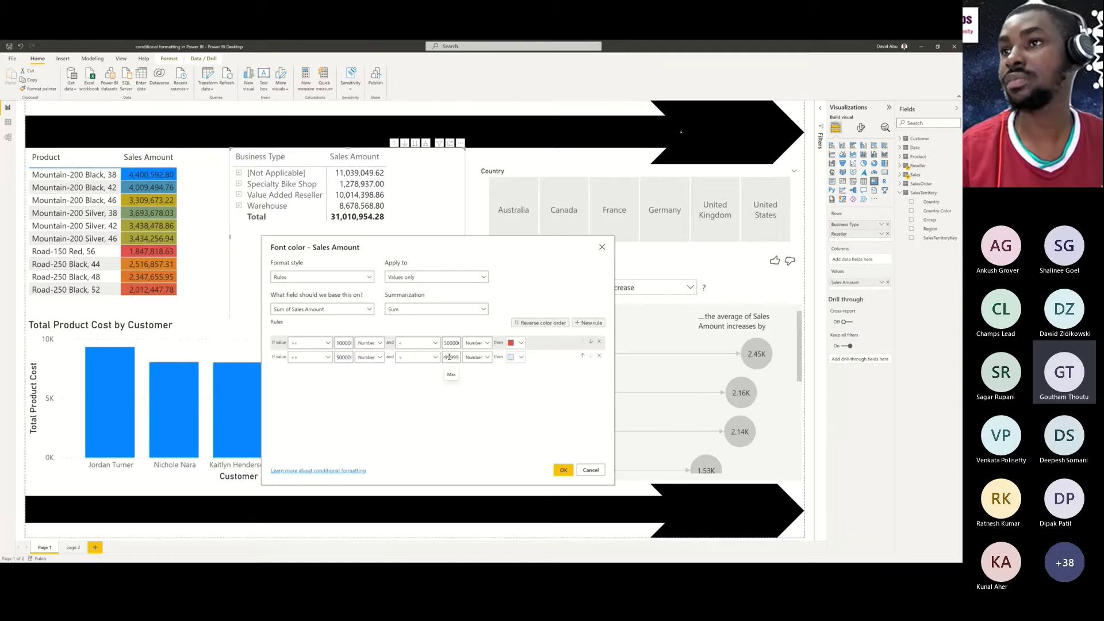
- Add a third font color rule with a lower bound starting 10000, and clear its default upper bound
click(594, 323)
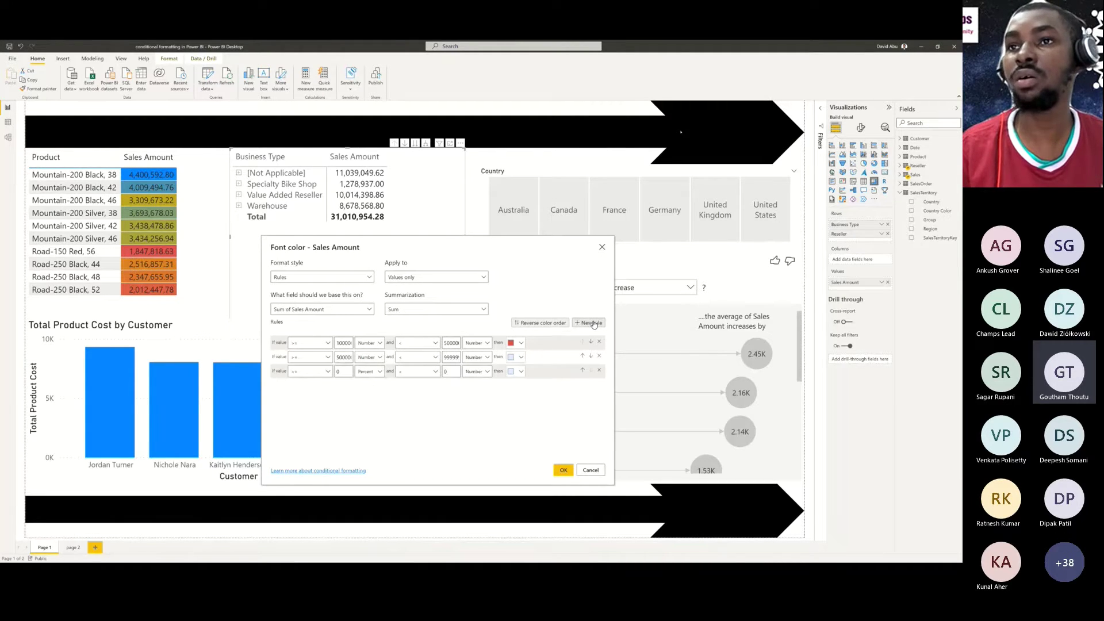
double_click(350, 371)
text(1)
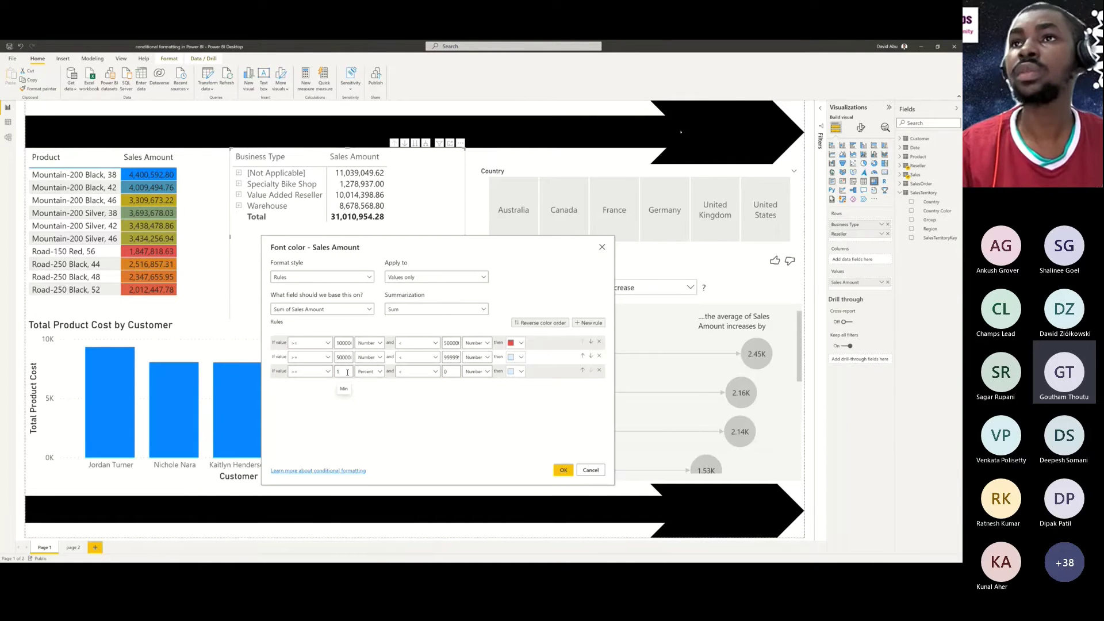
text(0)
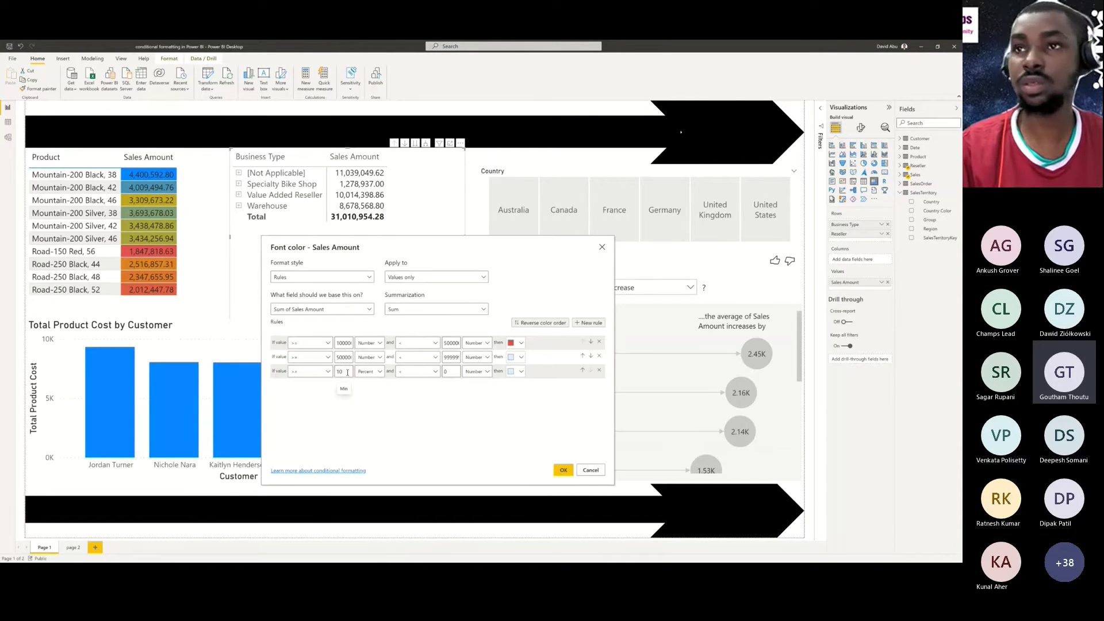
text(00)
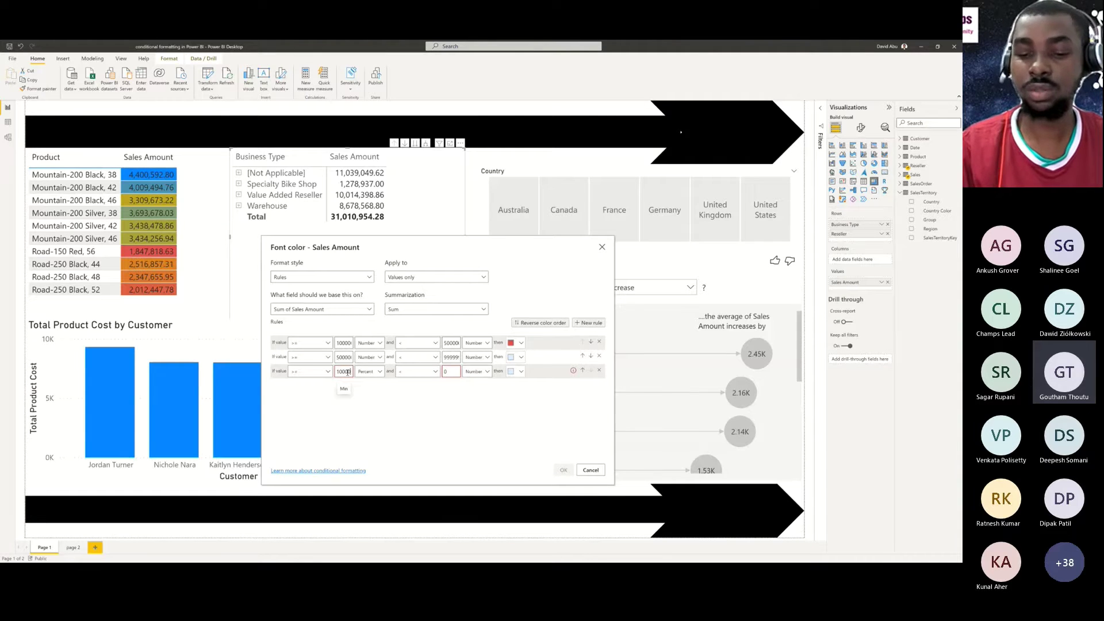
text(000)
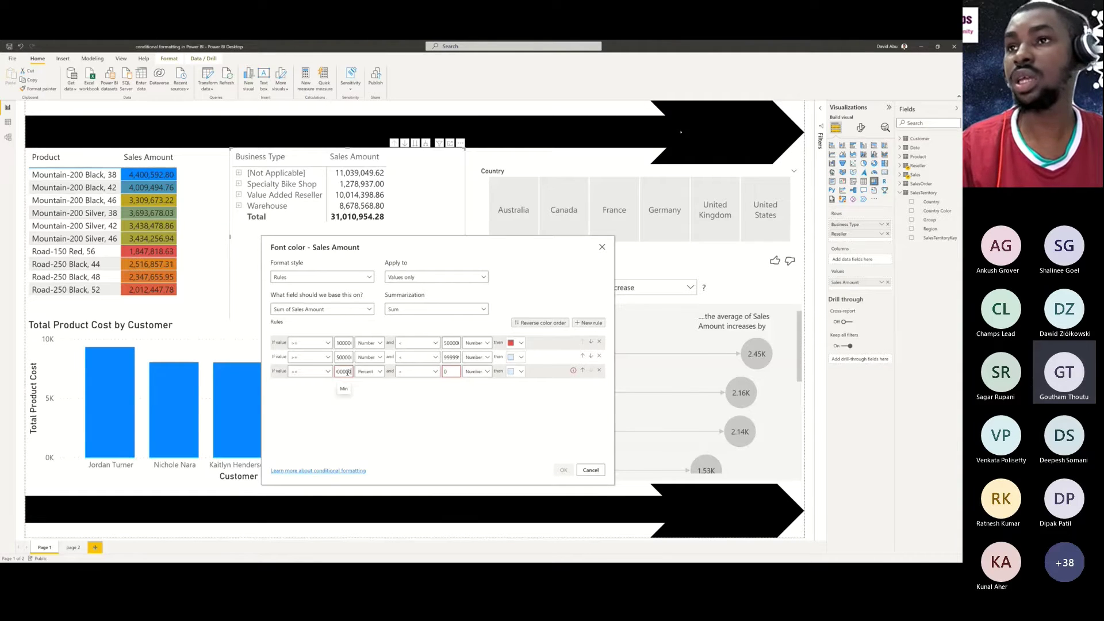
click(455, 373)
key(BackSpace)
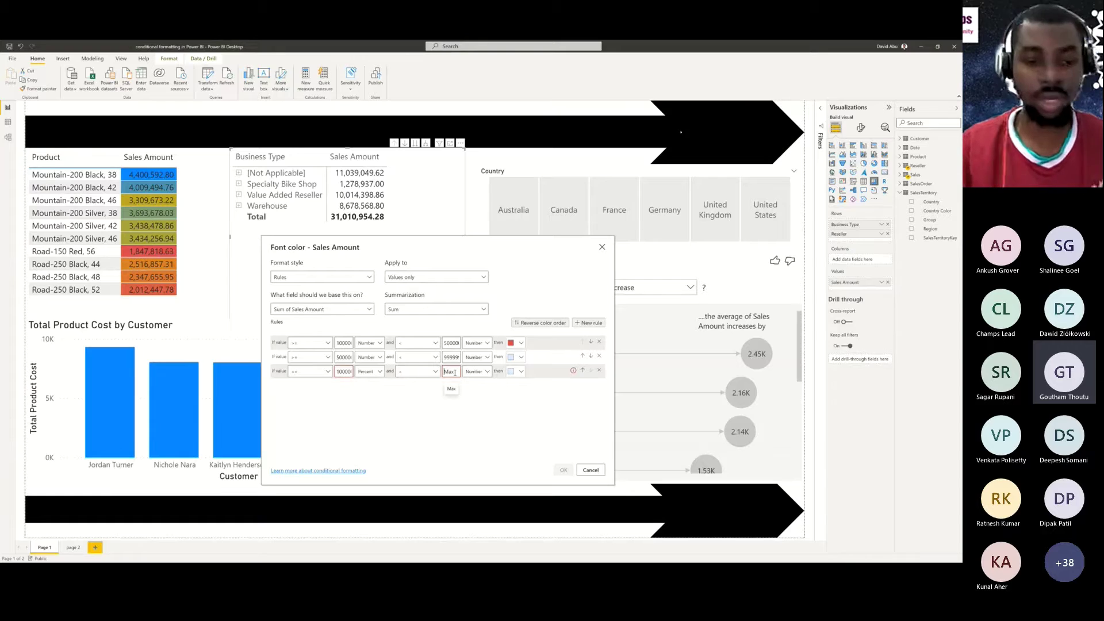
text(1)
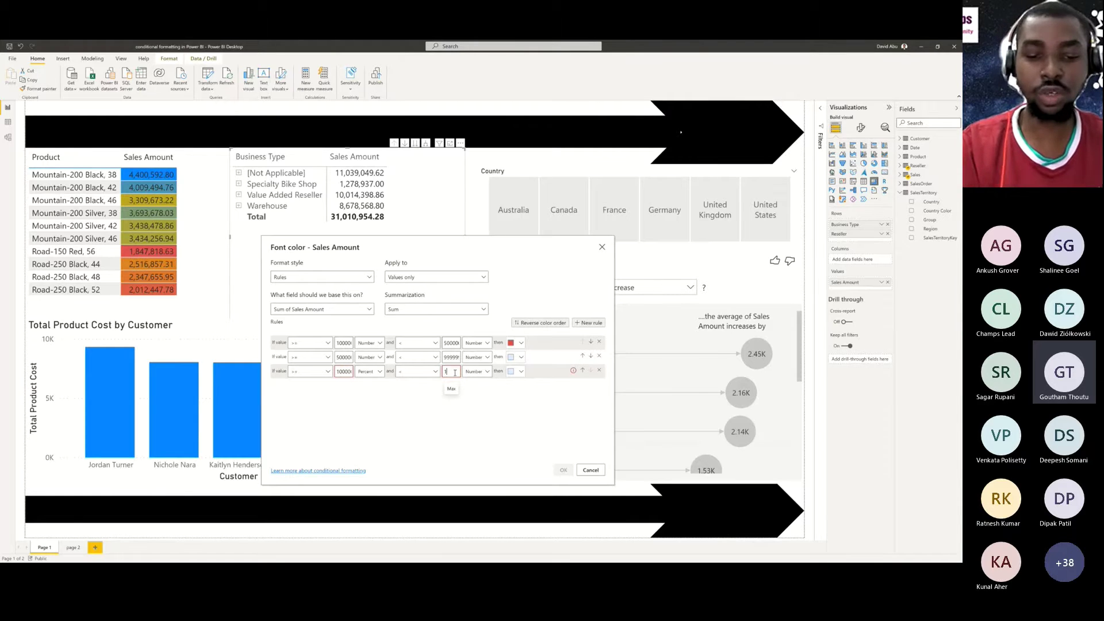
text(5)
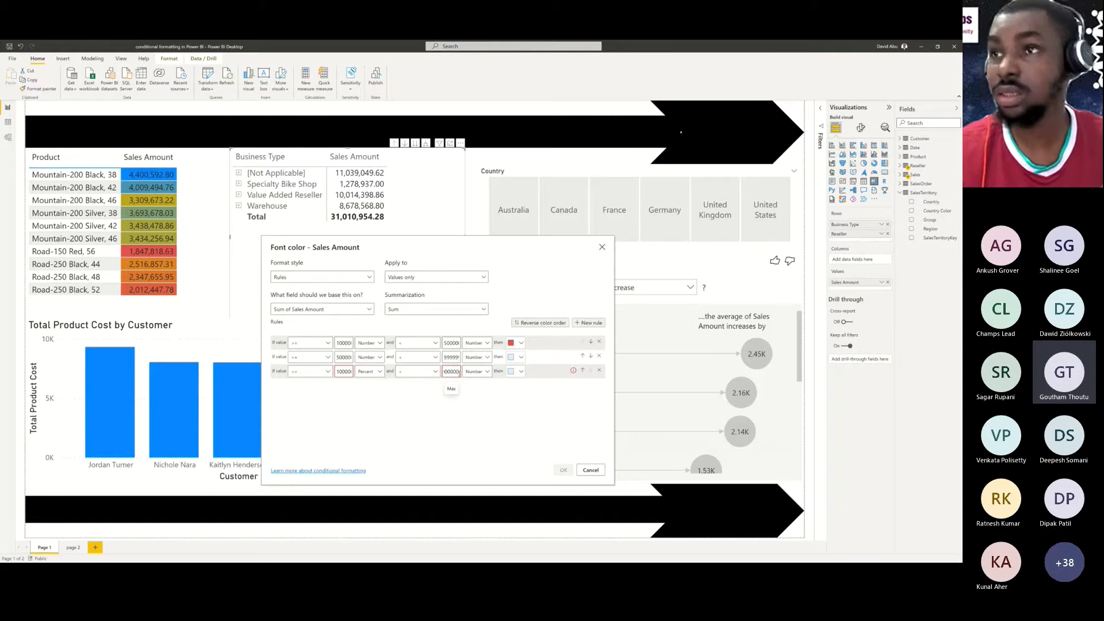
key(ctrl+a)
key(BackSpace)
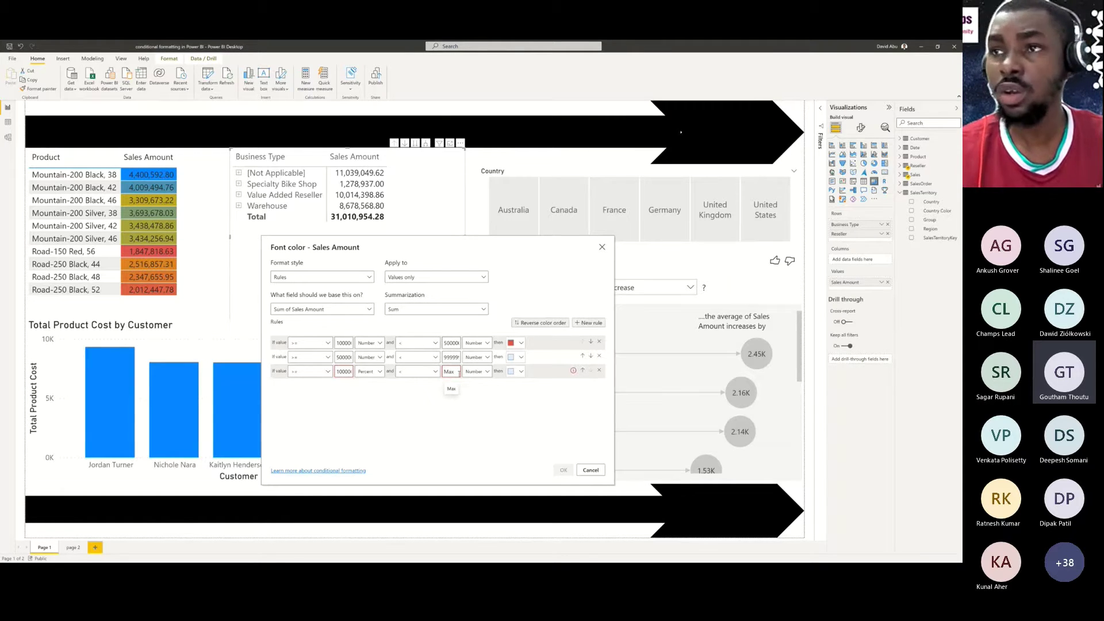
- Give the third rule an upper bound starting 15000 and set its lower bound's type to Number
text(1)
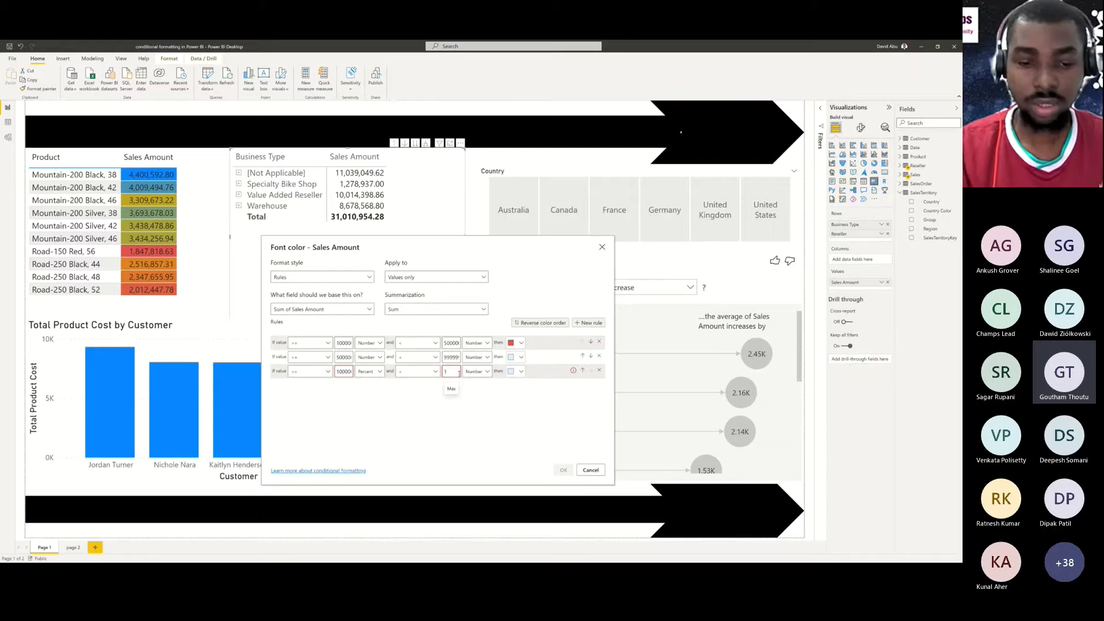
text(5000)
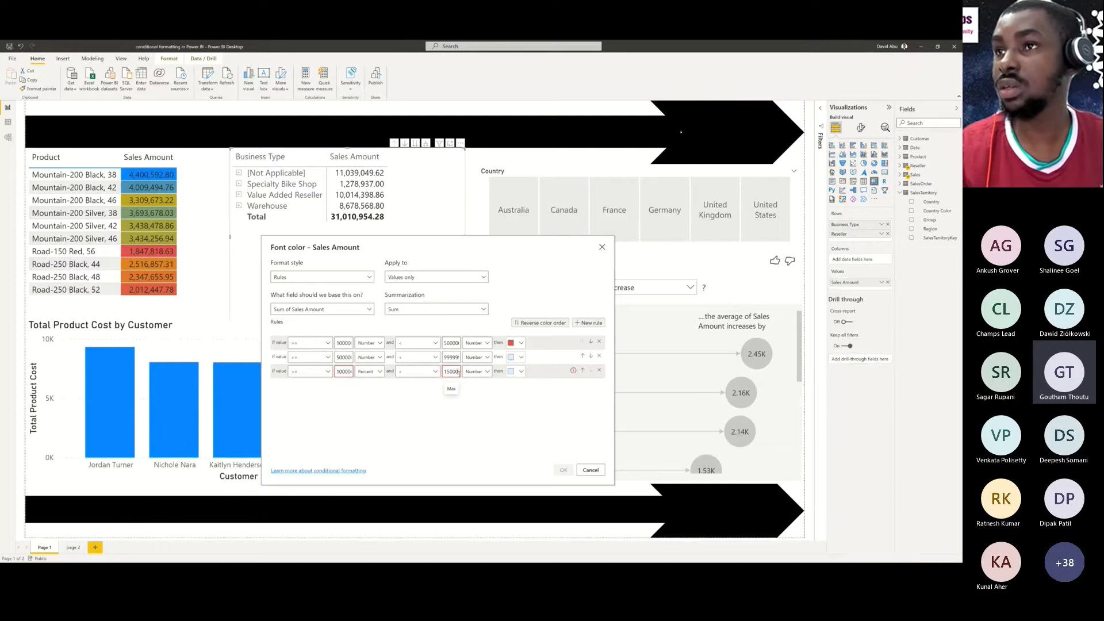
text(00)
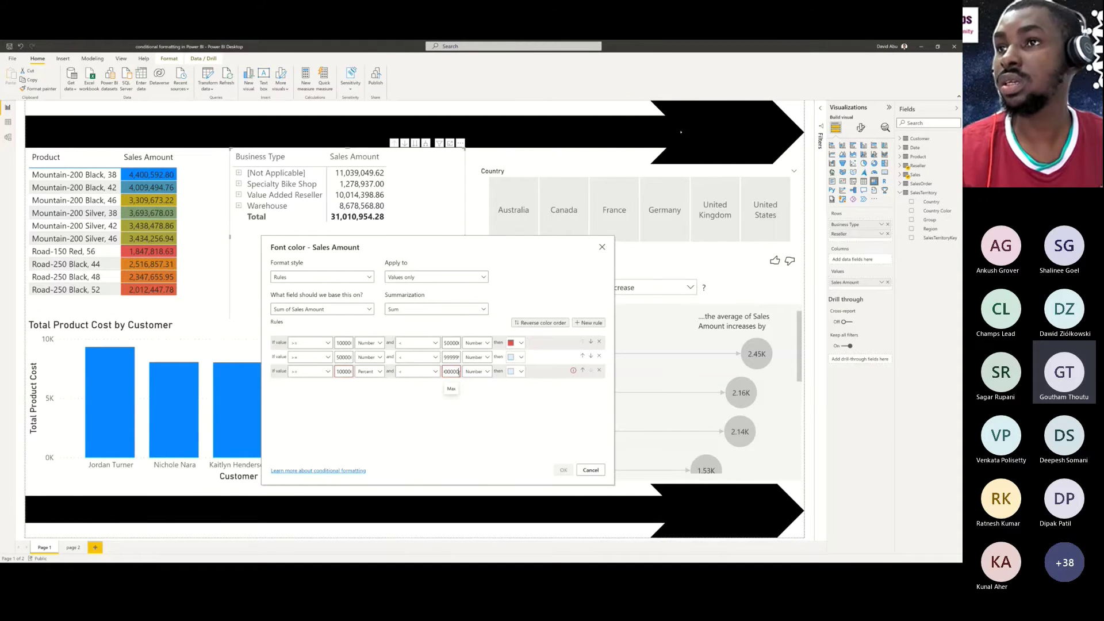
click(377, 371)
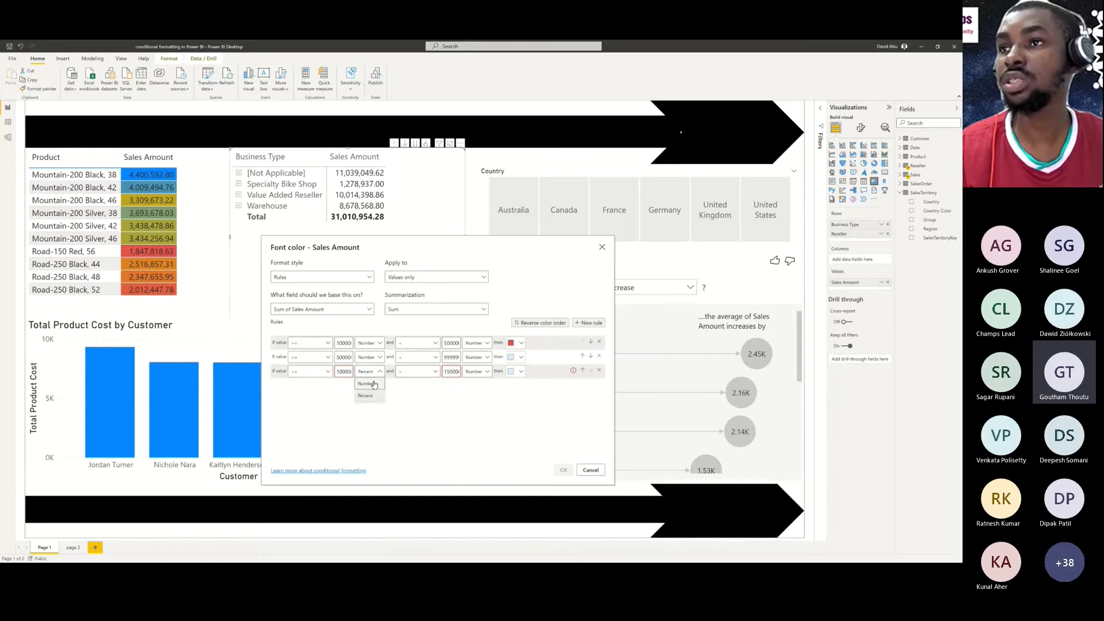
click(371, 382)
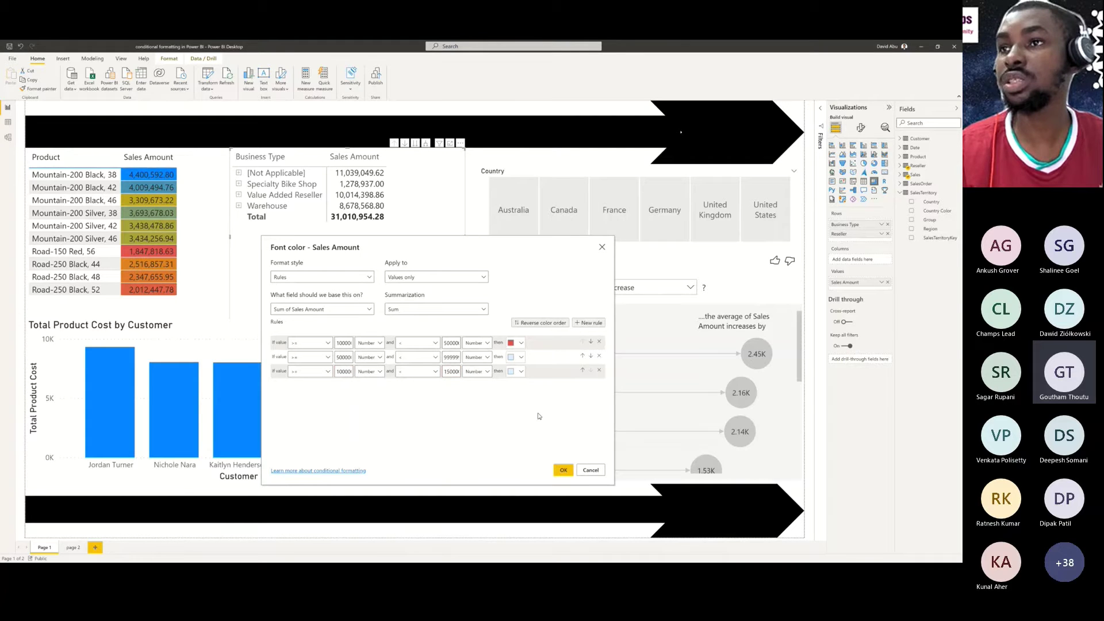
- Color the third rule with the dark blue theme color and the second rule with the darkest shade of the lighter blue
click(521, 371)
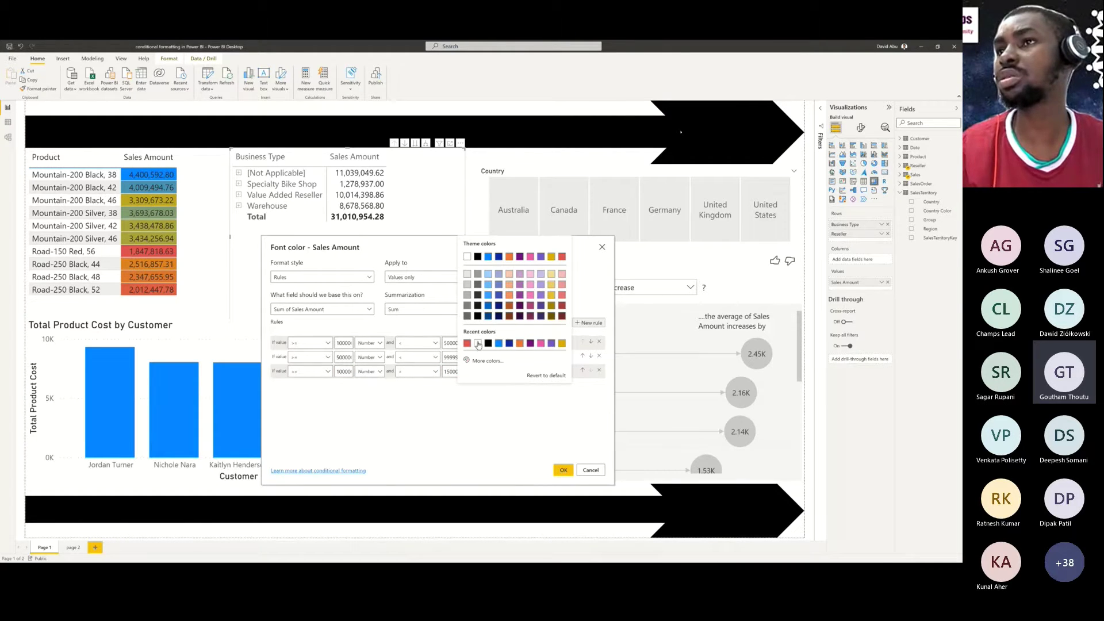
click(499, 257)
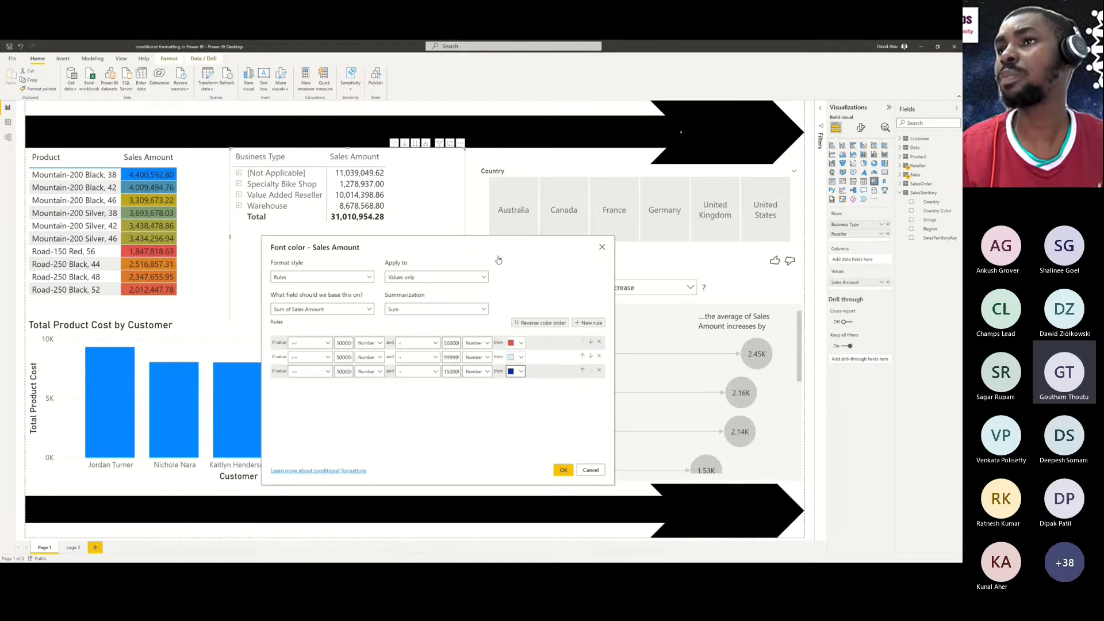
click(519, 358)
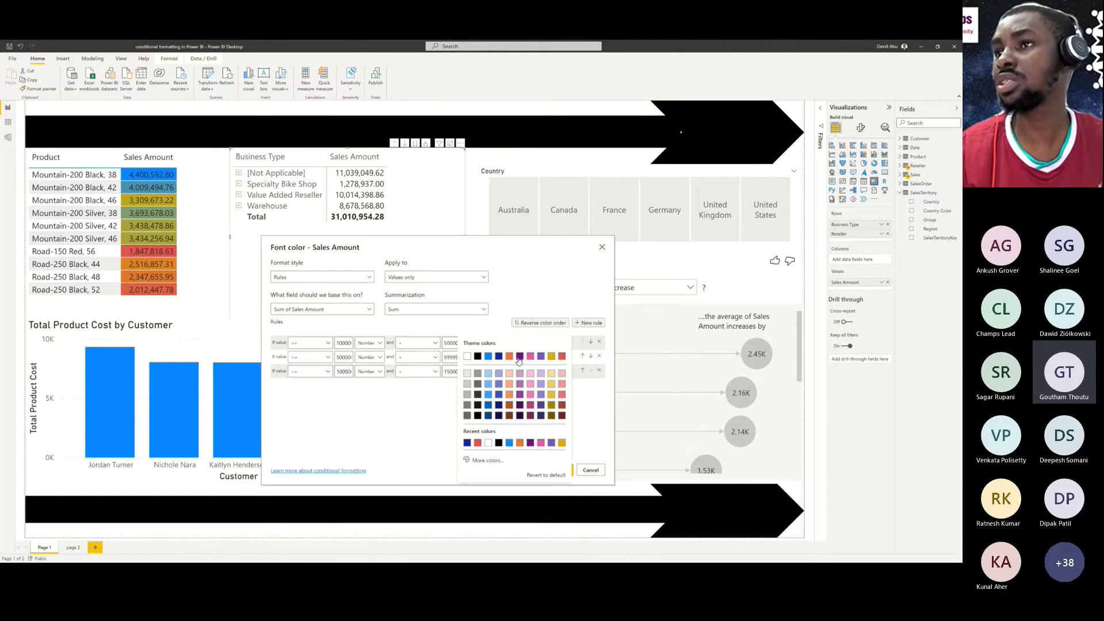
click(488, 417)
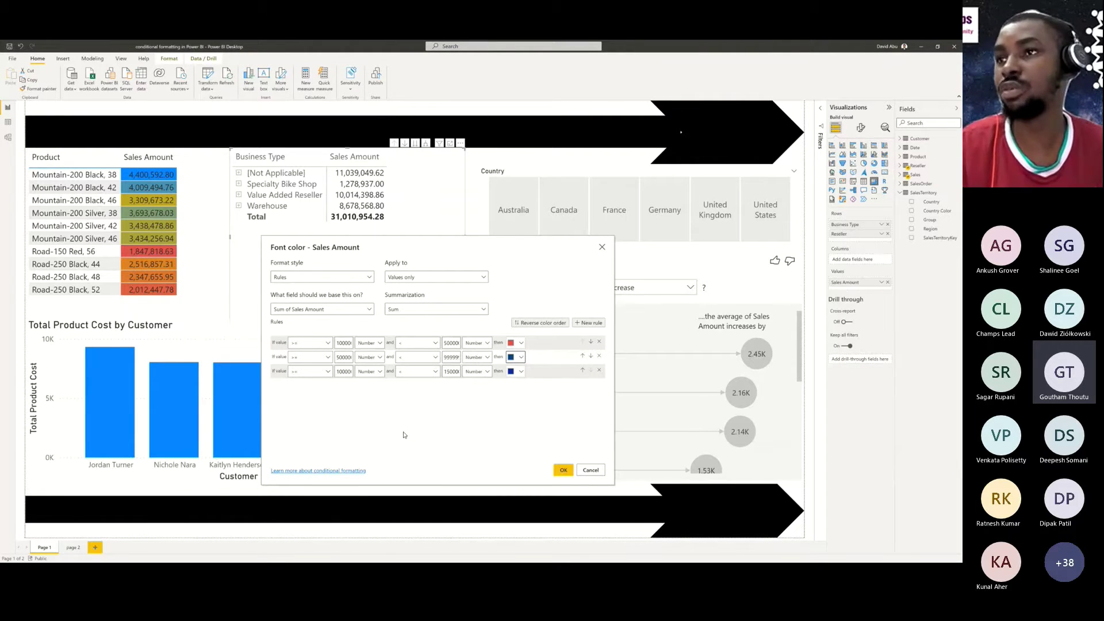
- Change the third rule's font color to custom green #40E726 and apply the font color rules
click(521, 372)
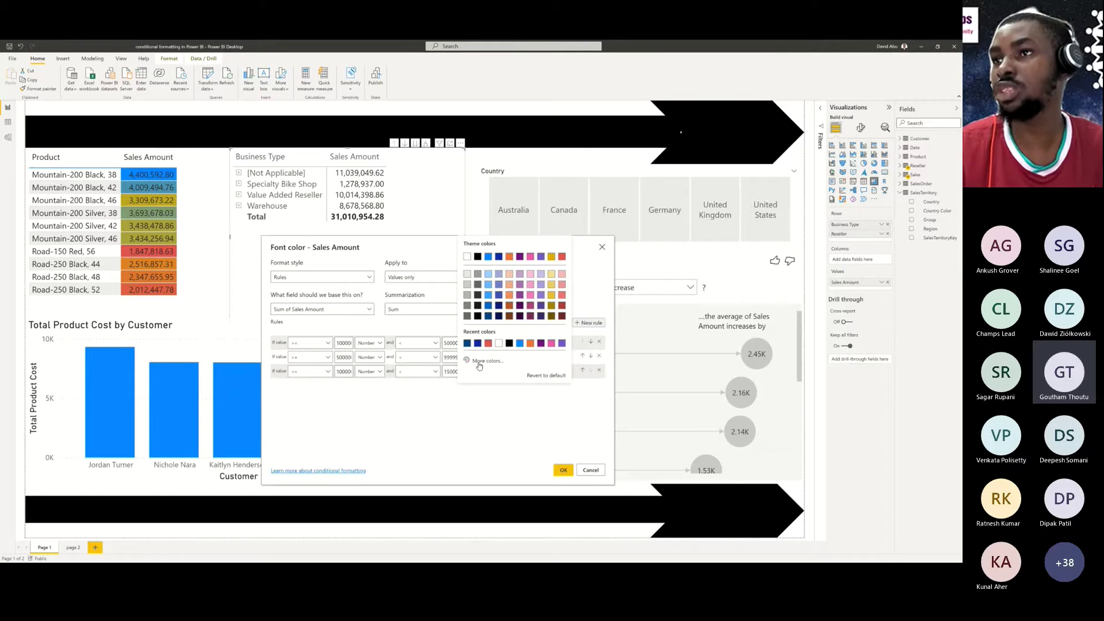
click(478, 365)
click(495, 333)
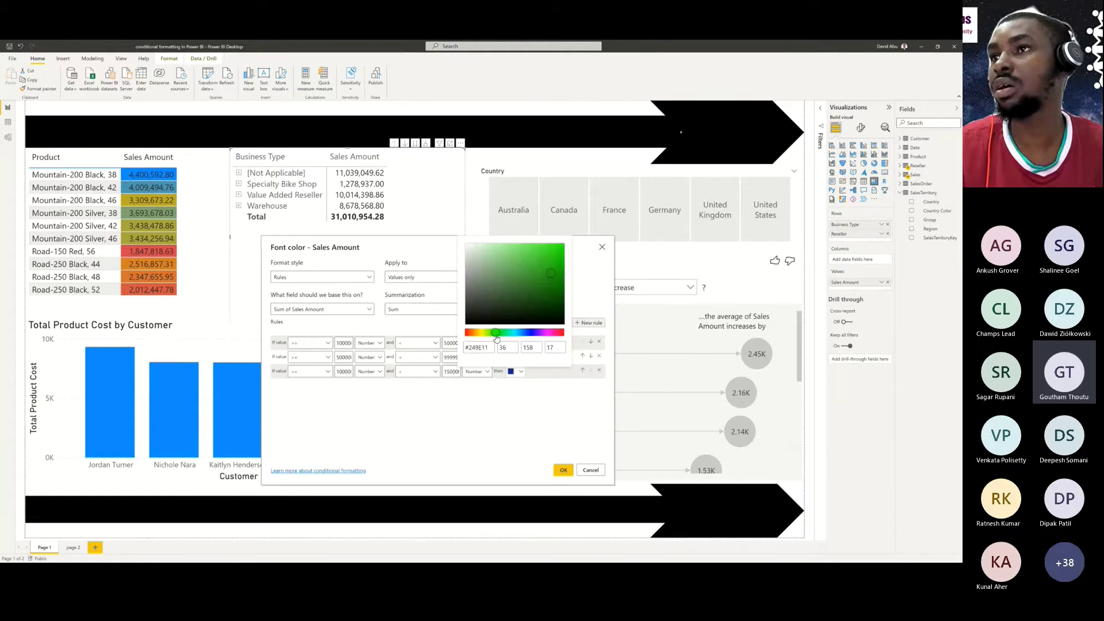
click(548, 255)
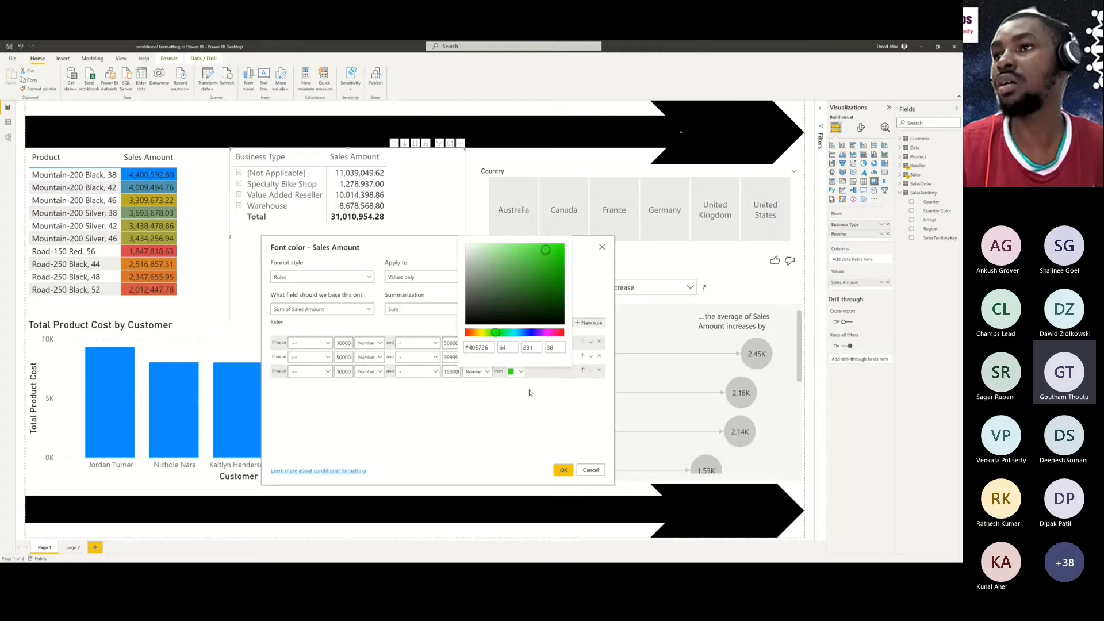
click(529, 395)
click(562, 470)
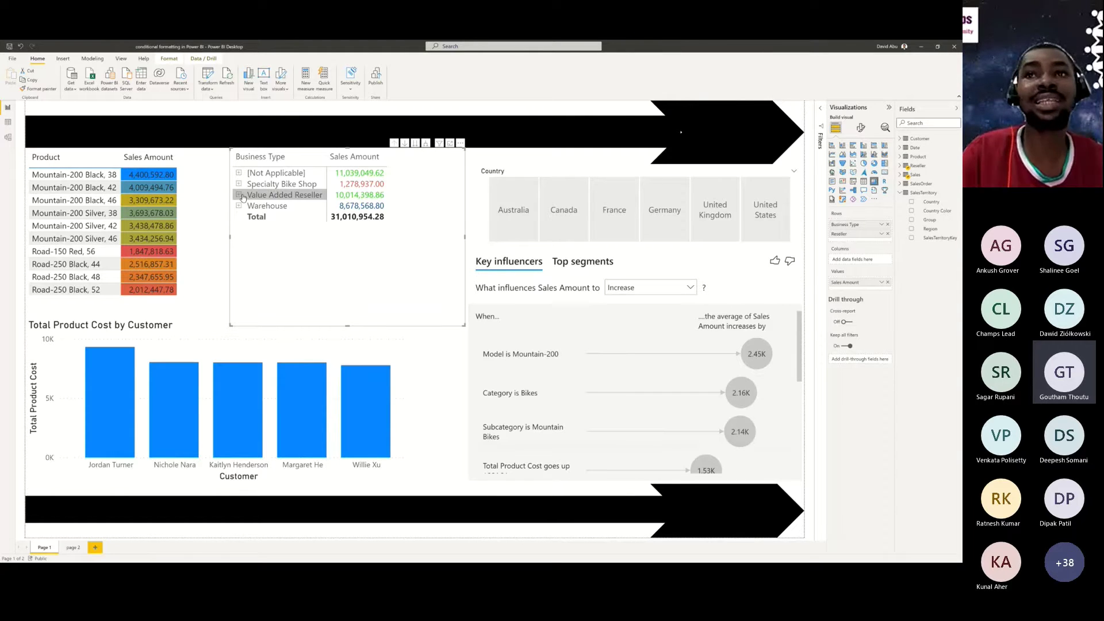
- Expand the [Not Applicable] and Specialty Bike Shop groups in the matrix to examine their values' font colors, and collapse both again
click(239, 173)
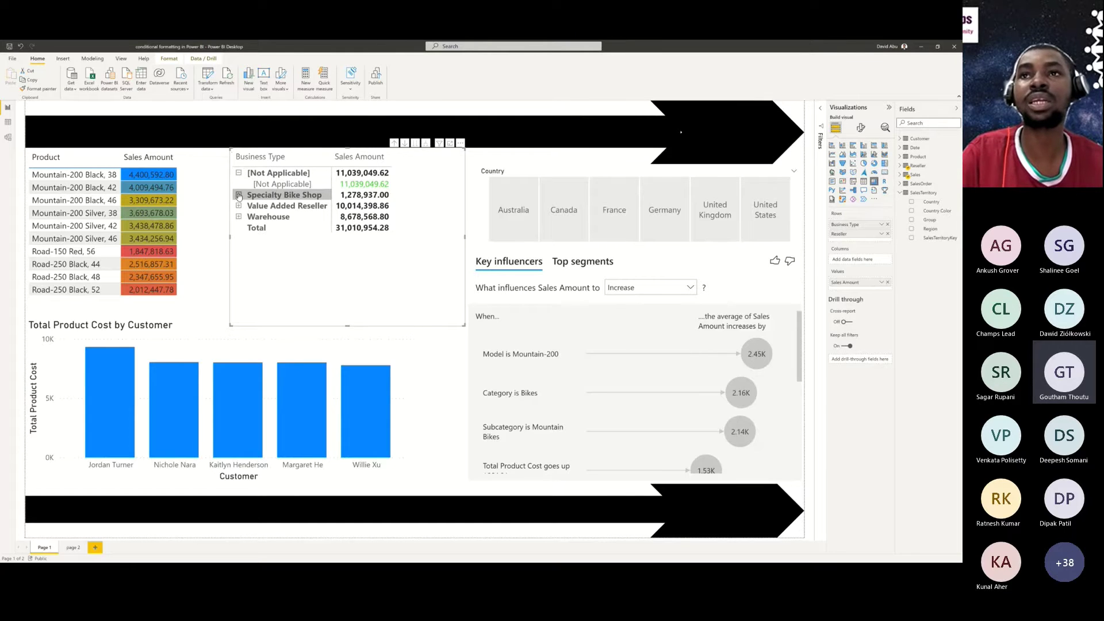
click(238, 195)
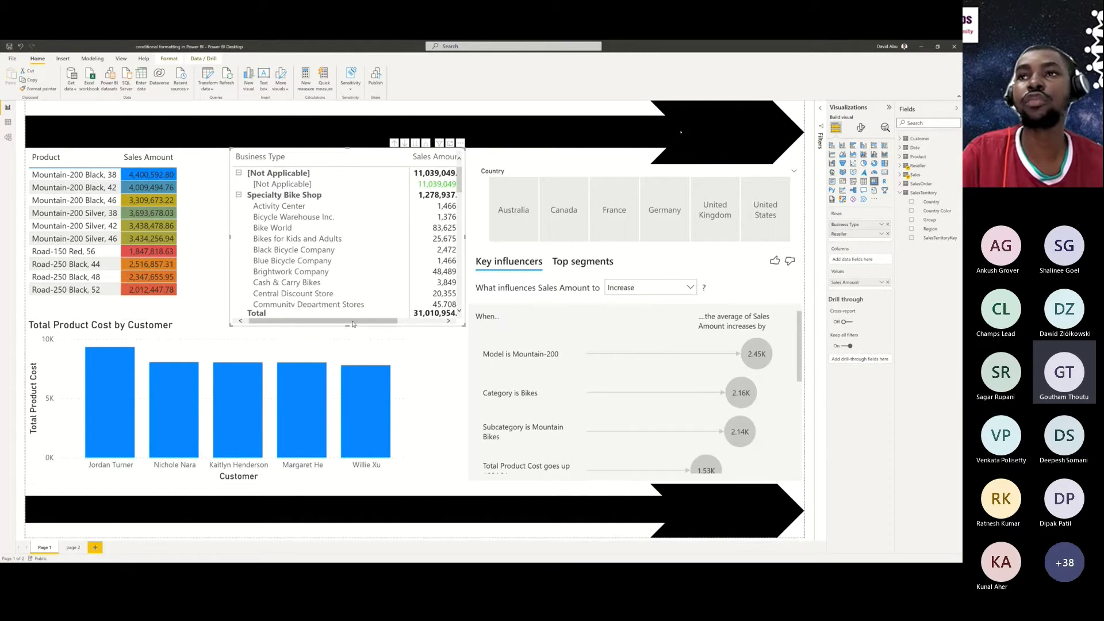
mouse_move(353, 323)
mouse_down()
mouse_move(426, 326)
mouse_move(367, 320)
mouse_up()
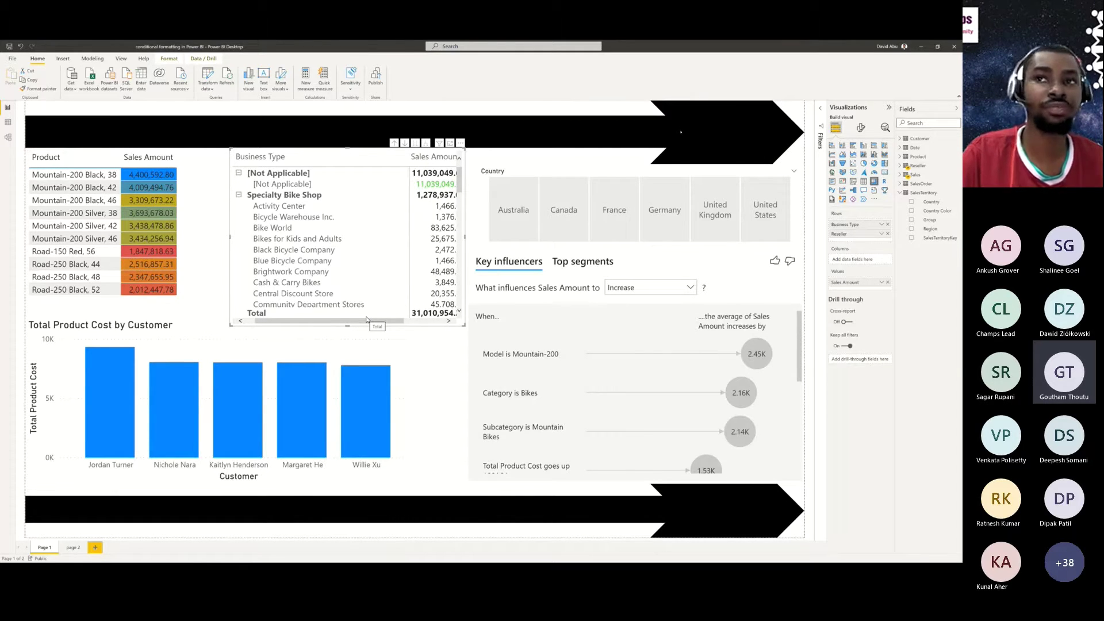
click(239, 195)
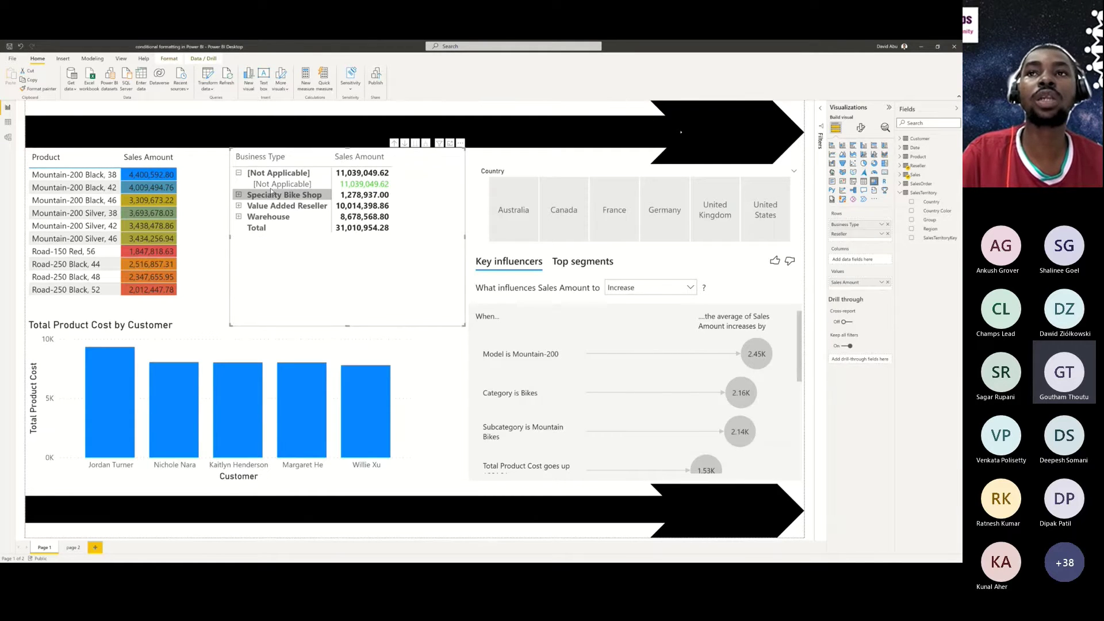
click(239, 173)
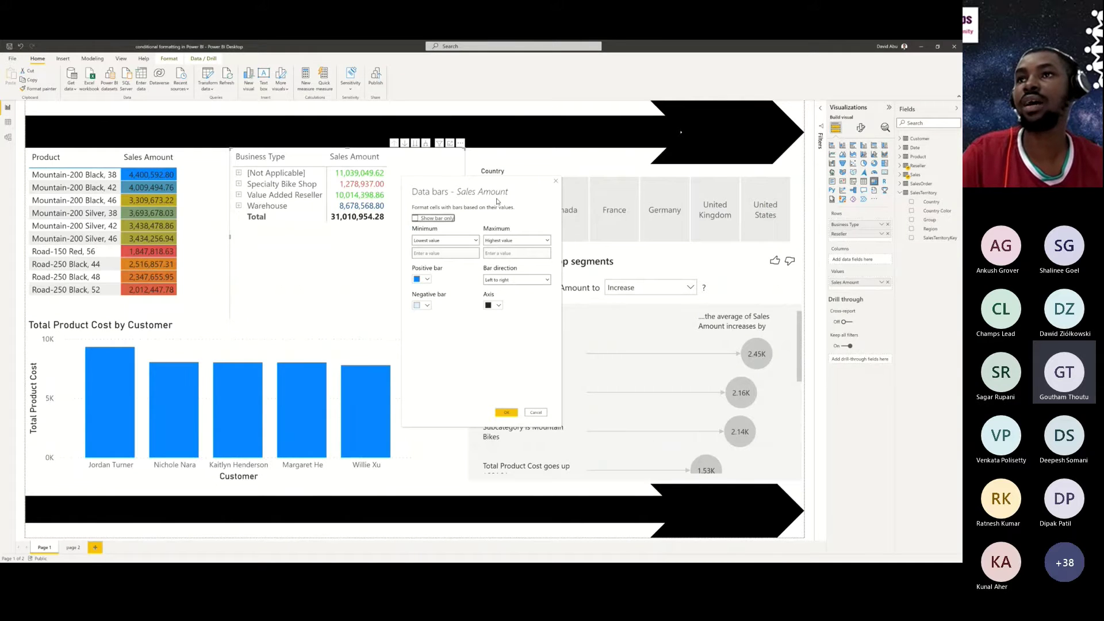
- Apply data bars to the matrix's Sales Amount values with a red negative bar
drag(488, 184, 369, 191)
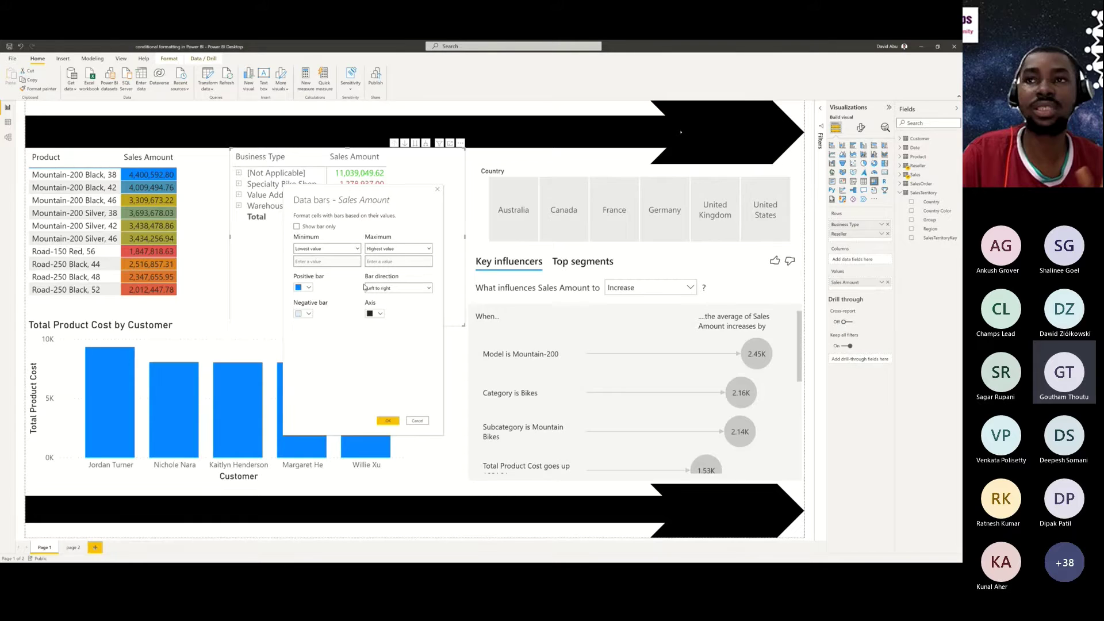
click(305, 315)
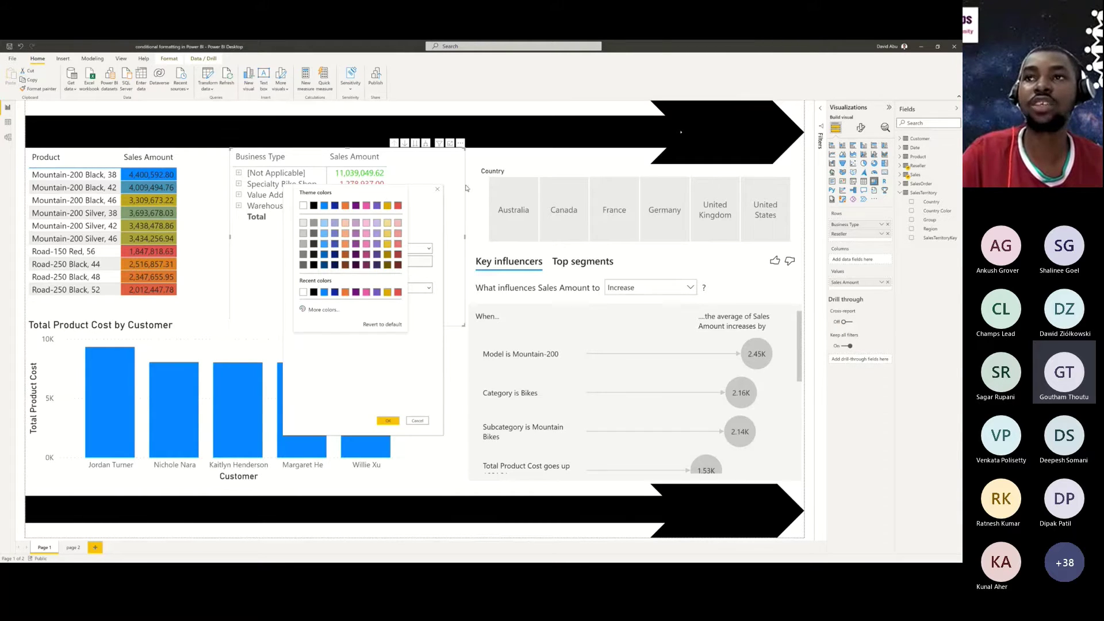
click(398, 205)
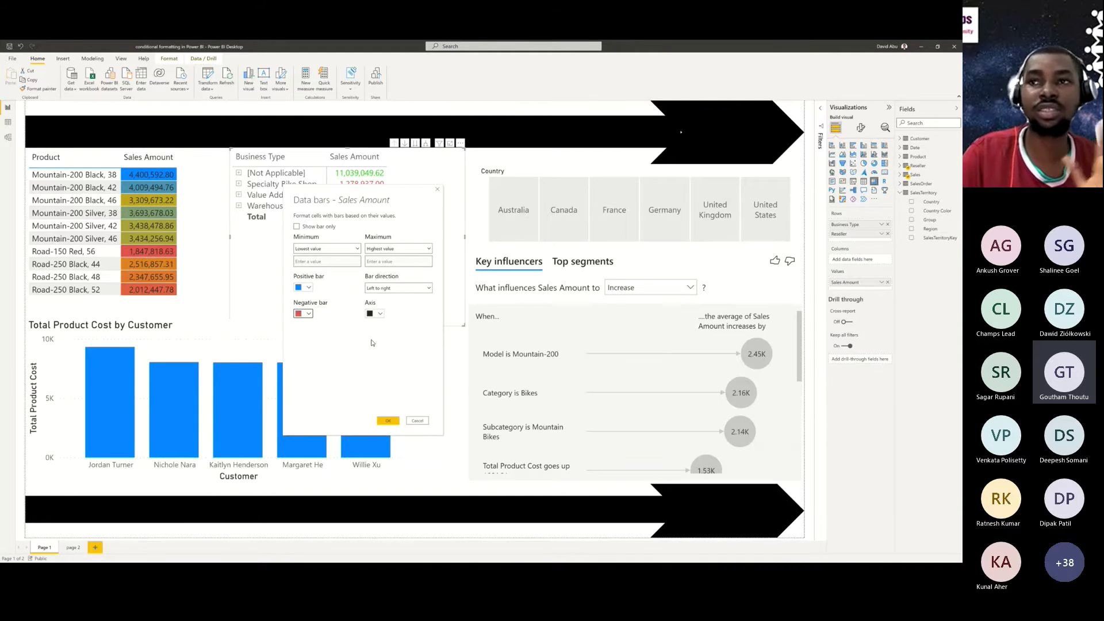
click(387, 422)
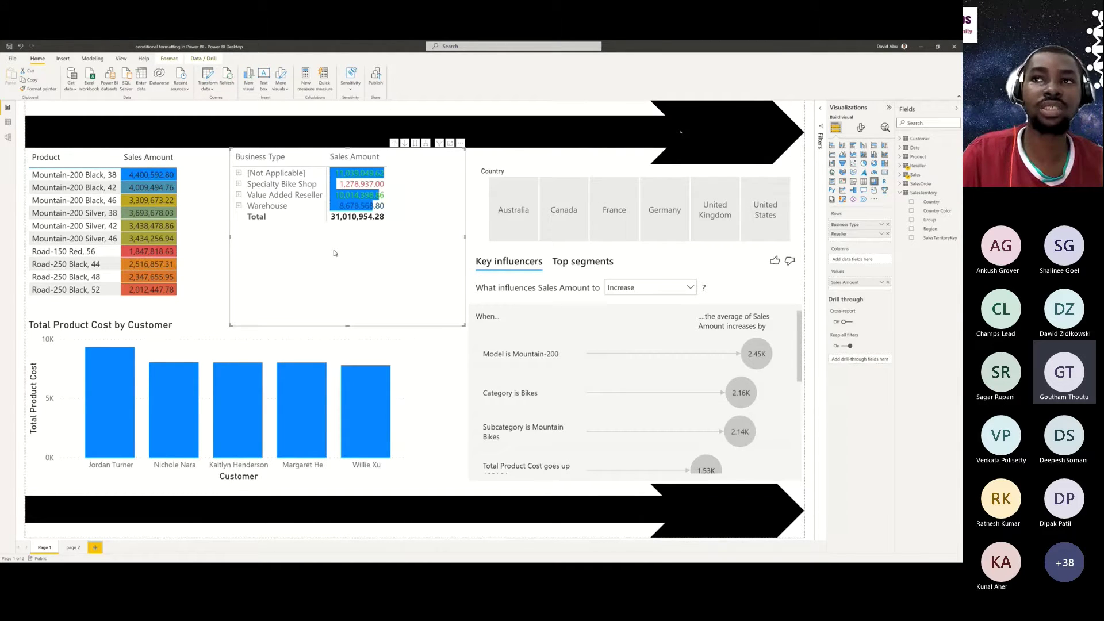
- Filter the report by Australia, Canada, France and United Kingdom in turn to examine how the conditional formatting responds
click(513, 231)
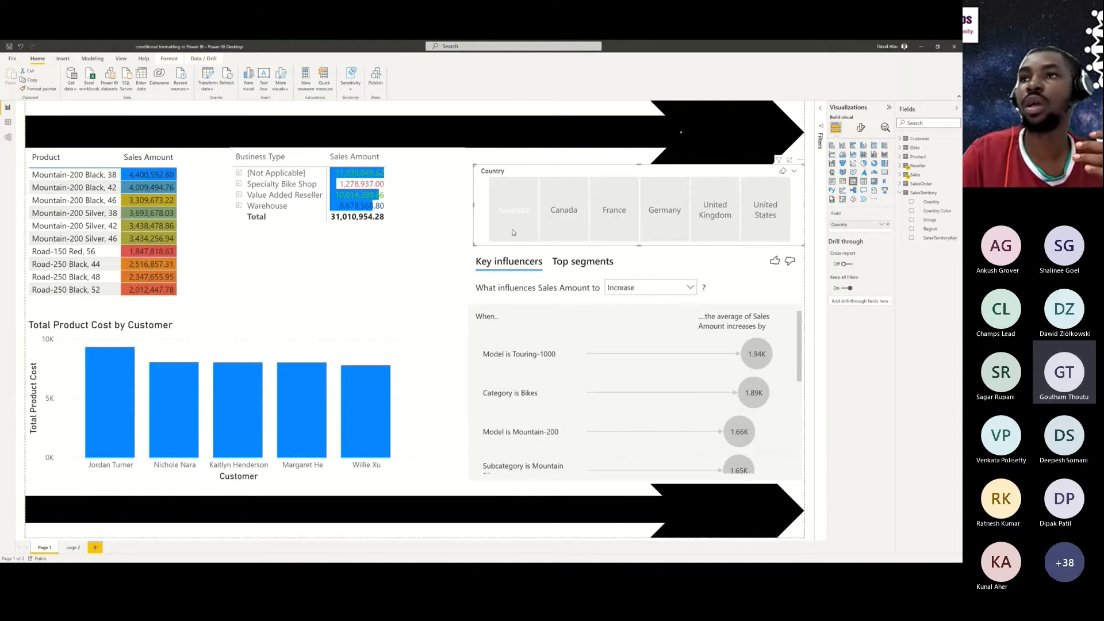
click(566, 227)
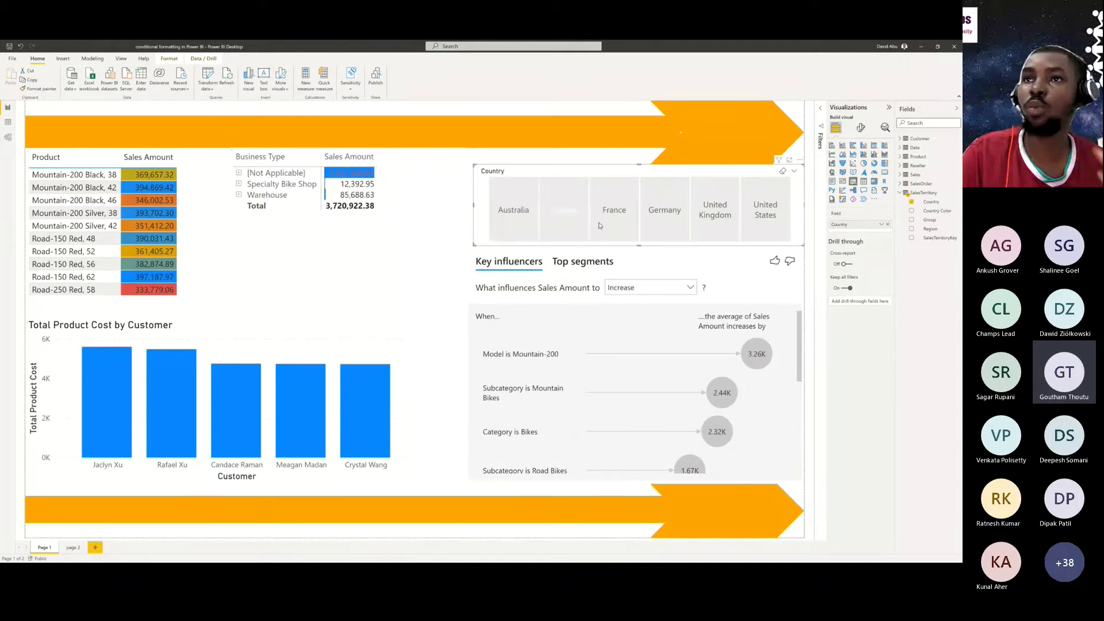
click(600, 226)
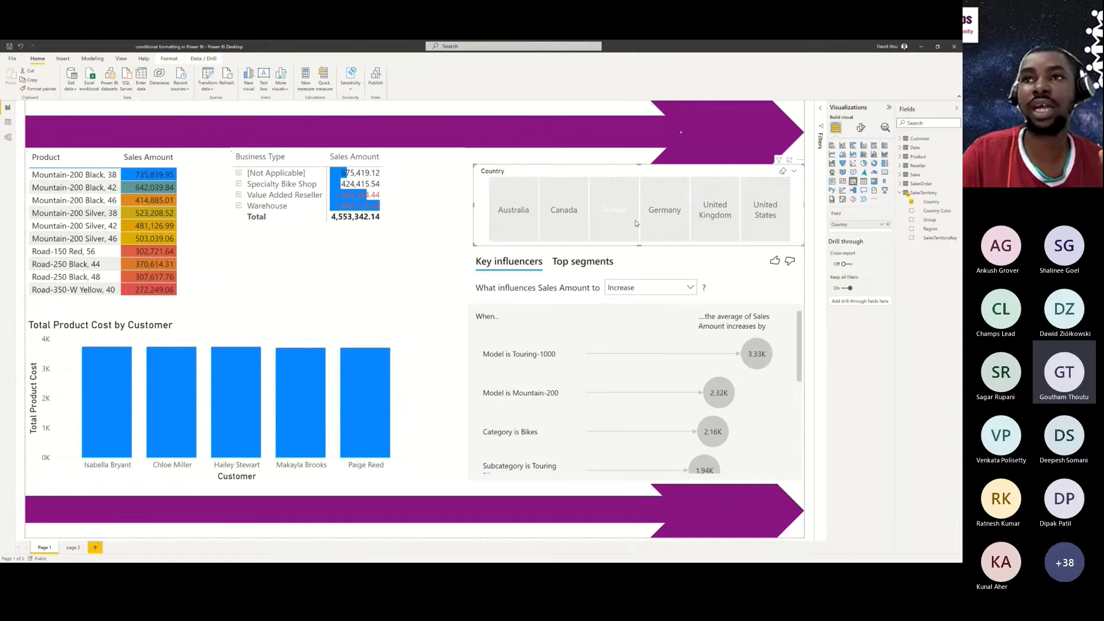
click(715, 230)
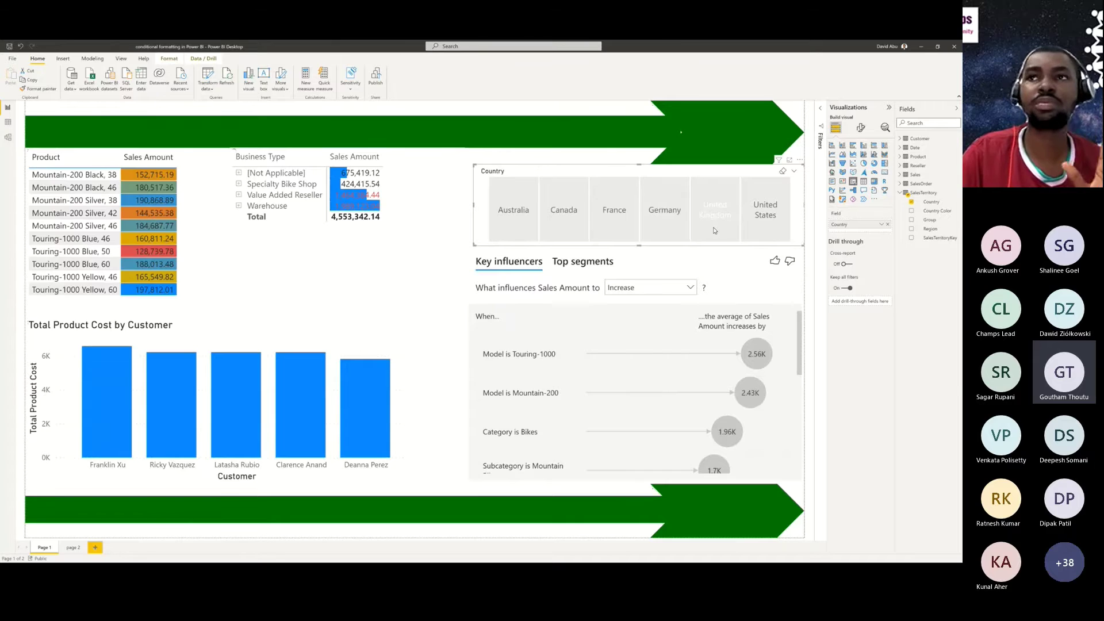
- Clear the United Kingdom filter on Page 1, and shrink page 2's Country slicer to a single row of tiles
click(714, 230)
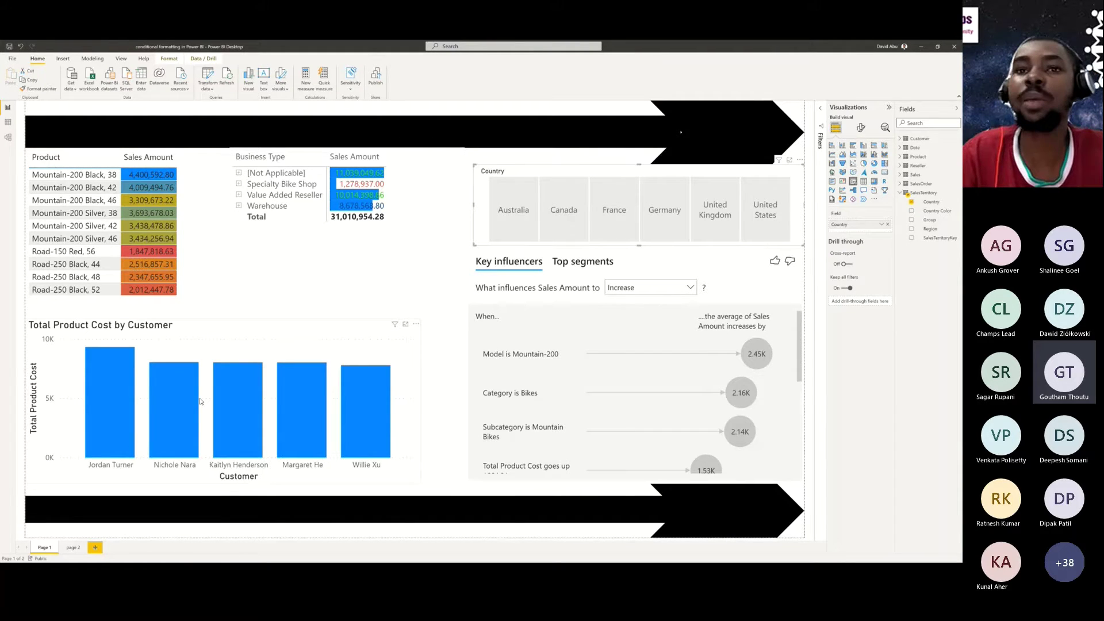
click(77, 550)
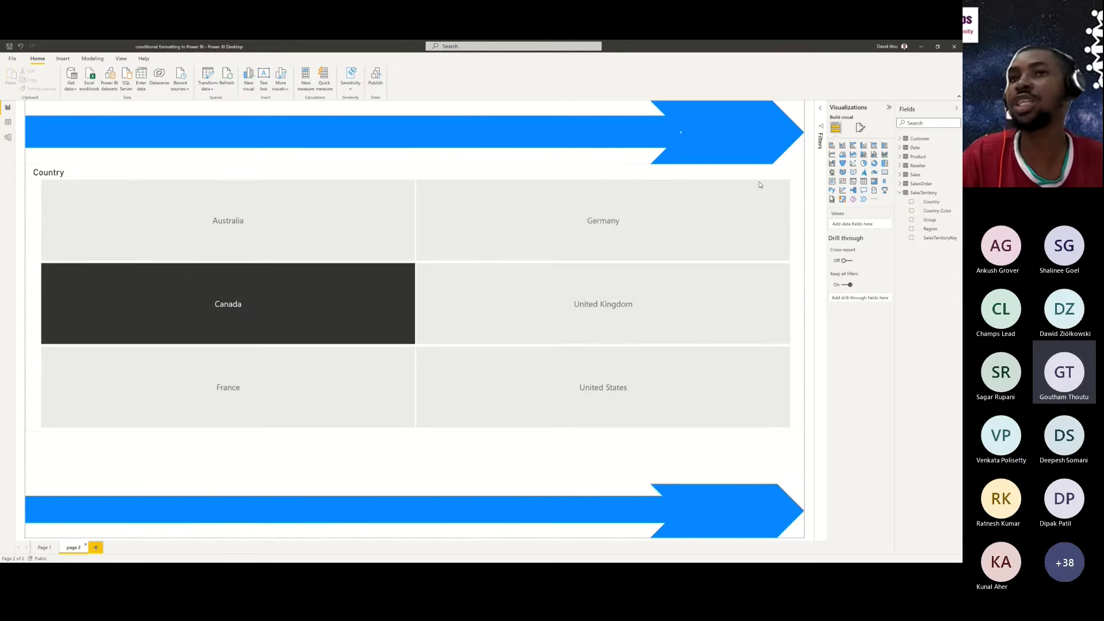
click(612, 174)
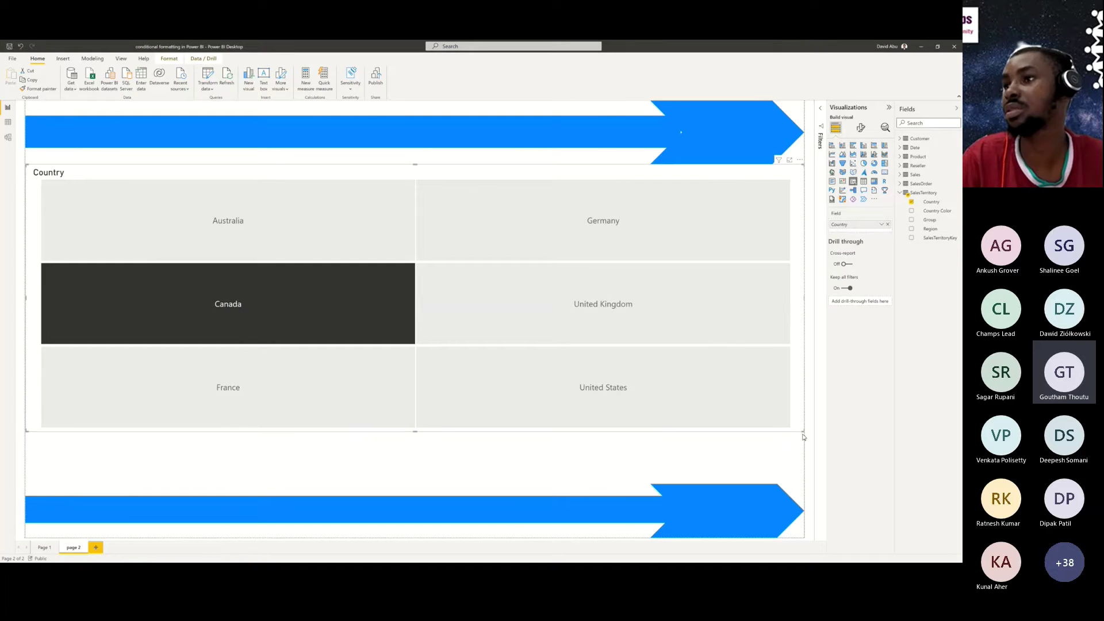
drag(802, 431, 804, 246)
- Add a table of Country and Sales Amount below the slicer on page 2, and clear the slicer's Canada selection
click(568, 287)
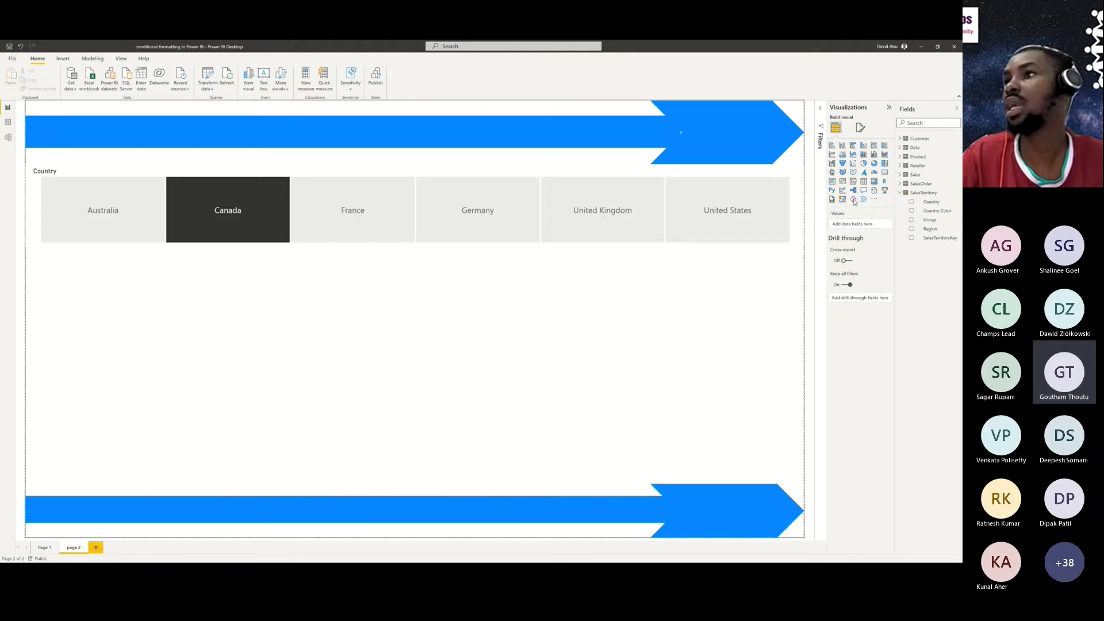
click(911, 202)
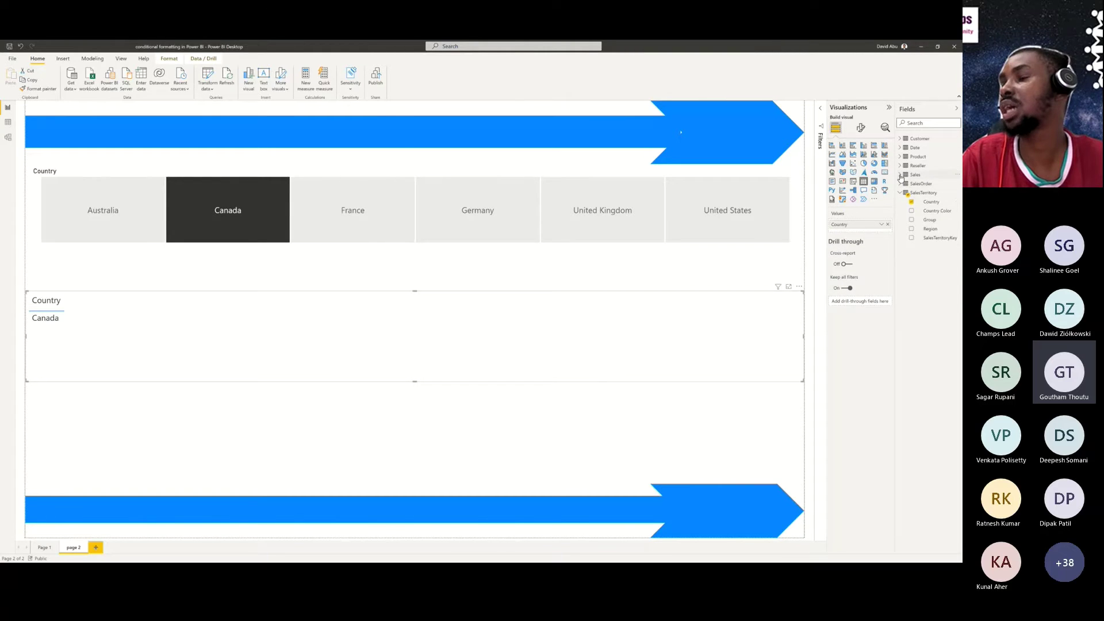
click(901, 175)
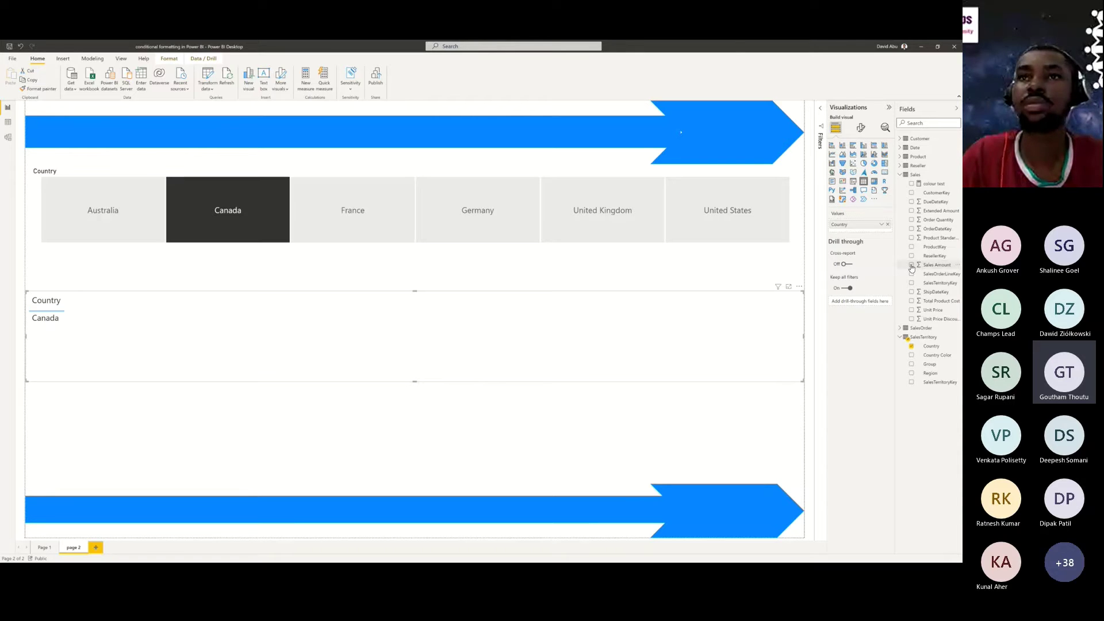
click(912, 265)
click(256, 209)
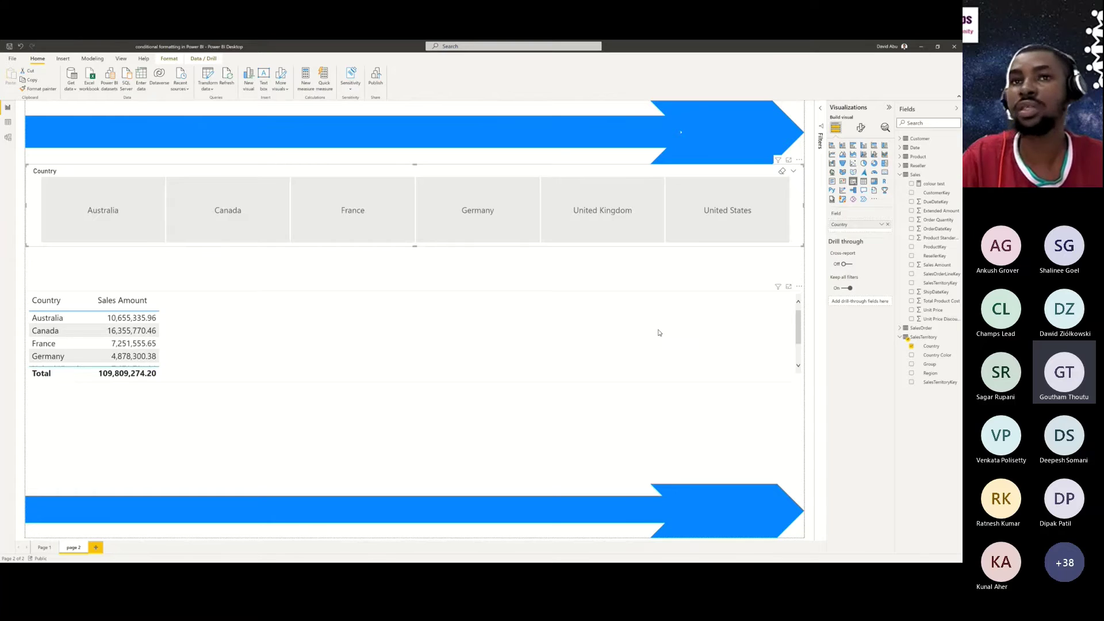
- Set the font size of the country table's values to 18 pt and extend the table downward to fit all countries
click(646, 316)
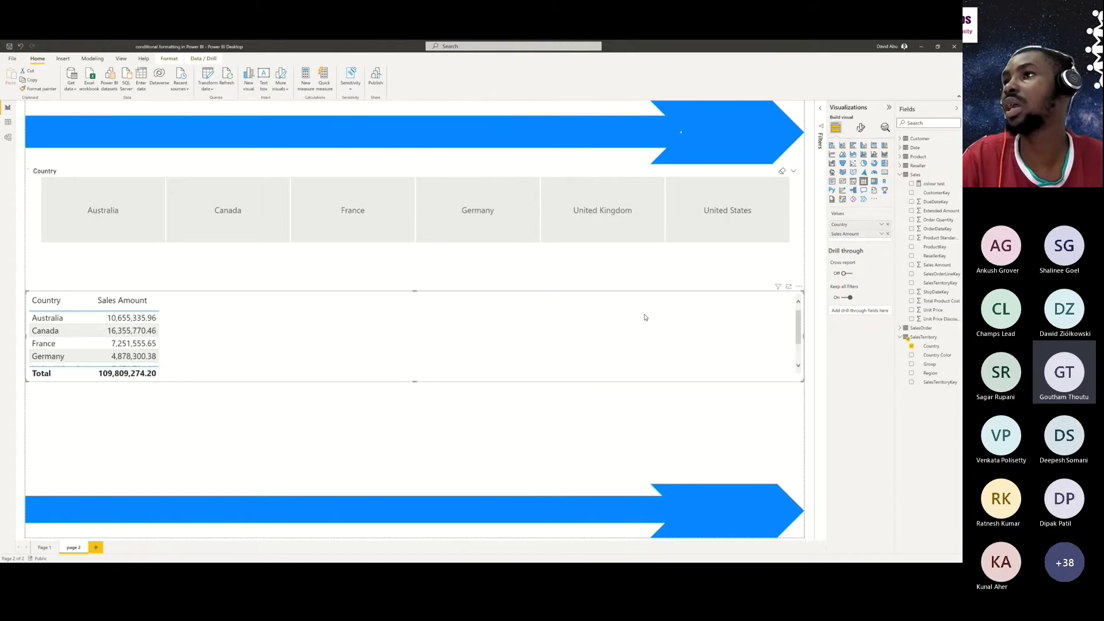
click(862, 129)
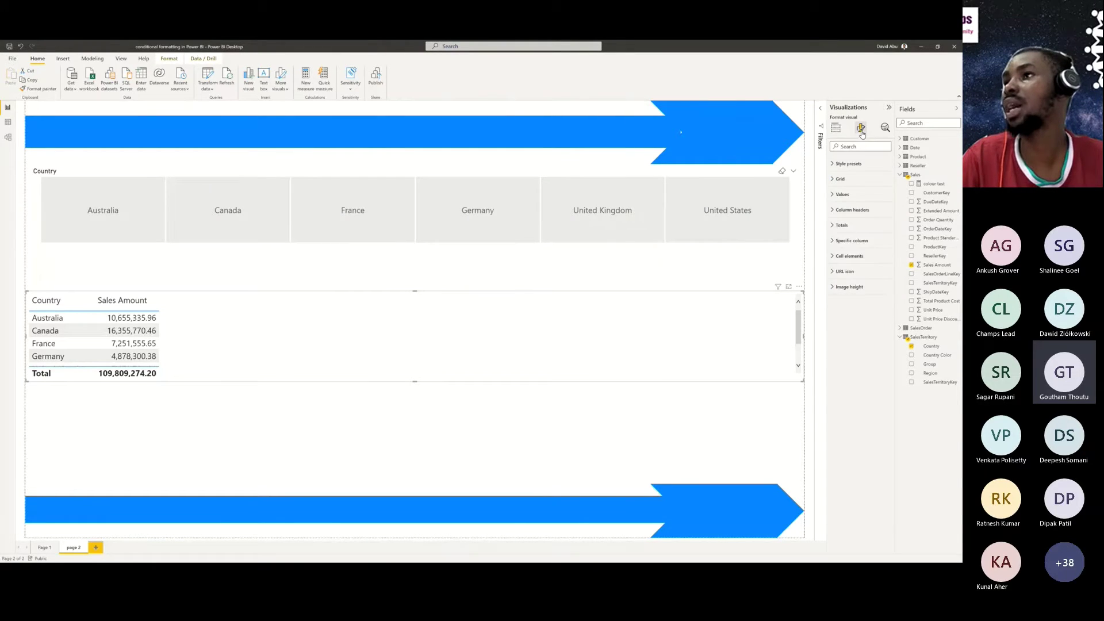
click(850, 147)
text(s)
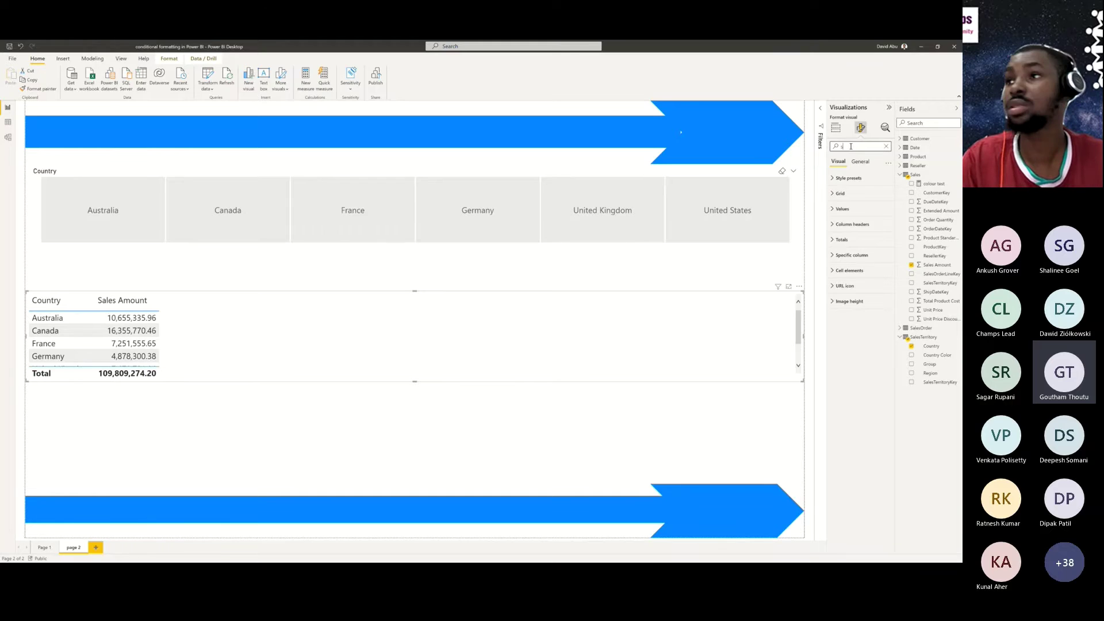
text(ize)
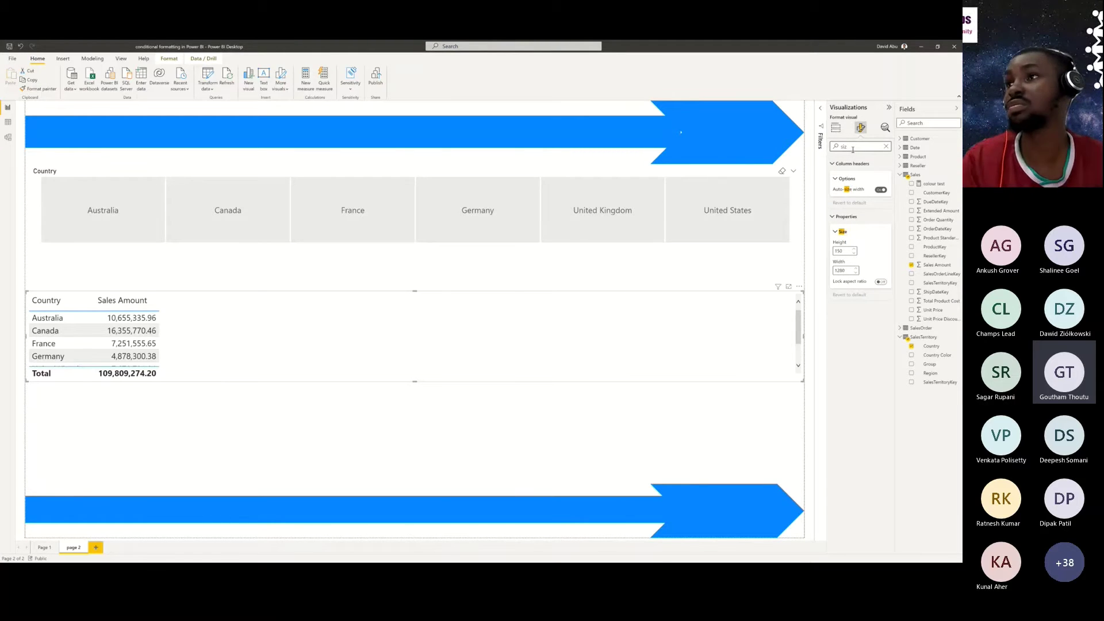
key(BackSpace)
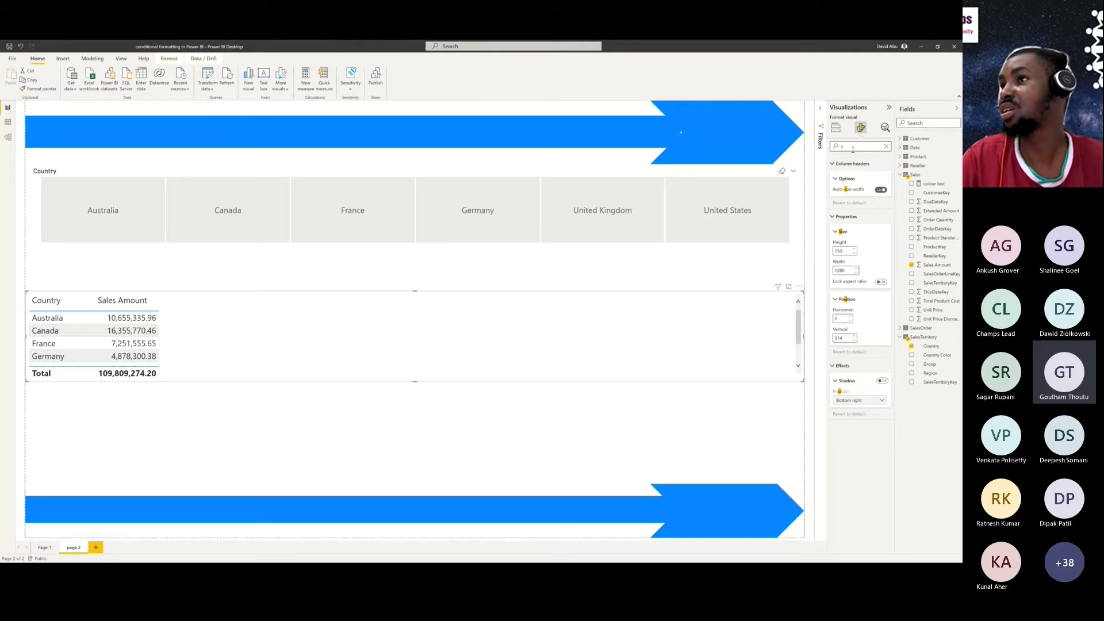
key(BackSpace)
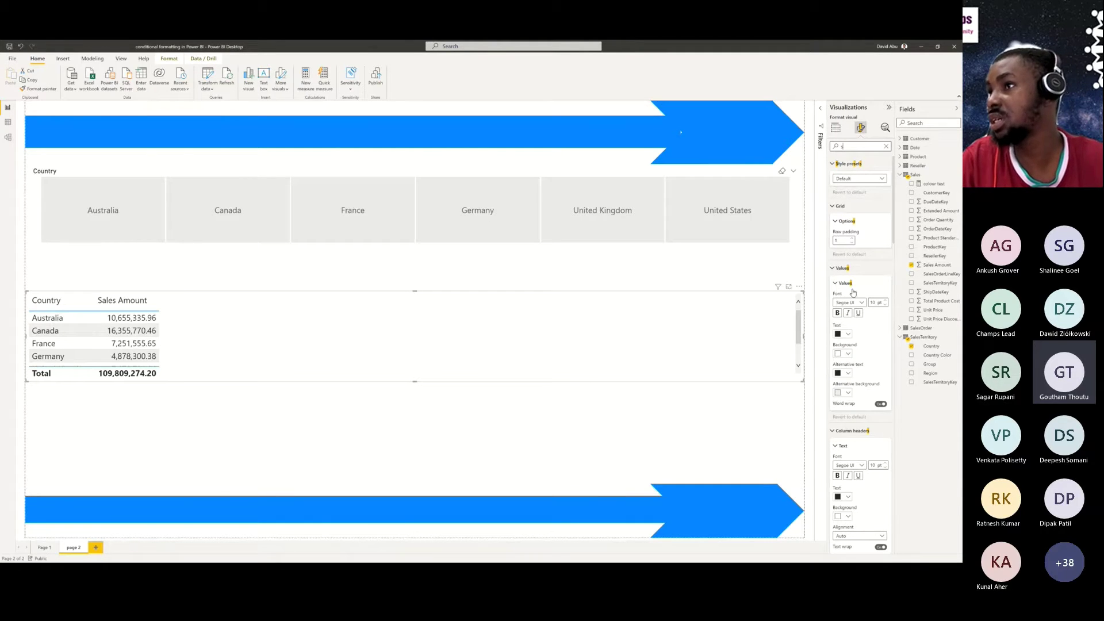
click(885, 300)
click(886, 300)
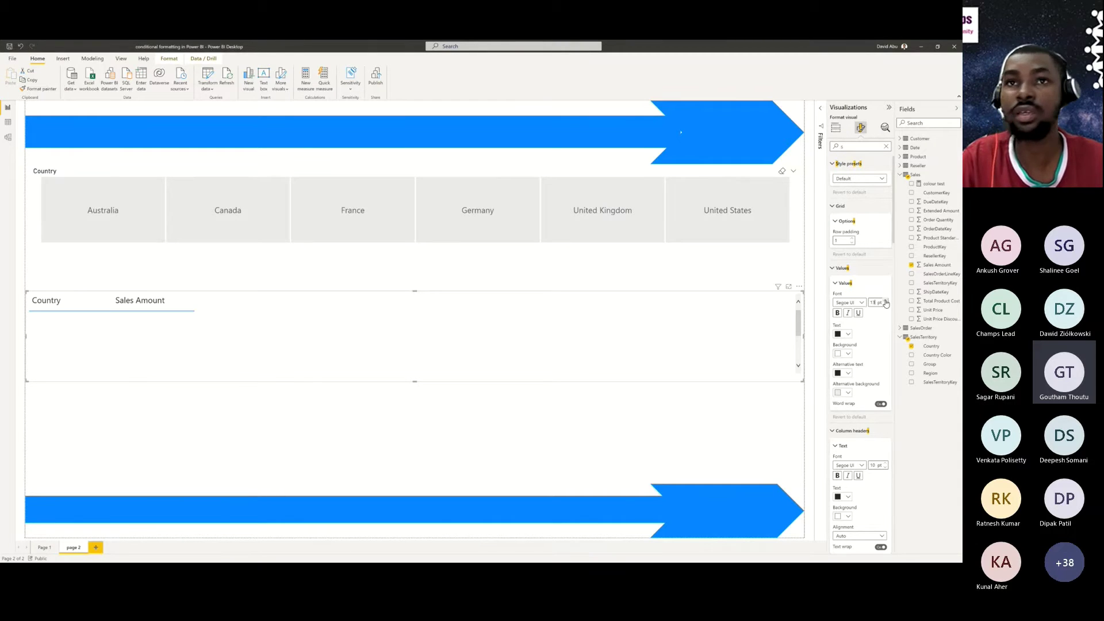
click(885, 300)
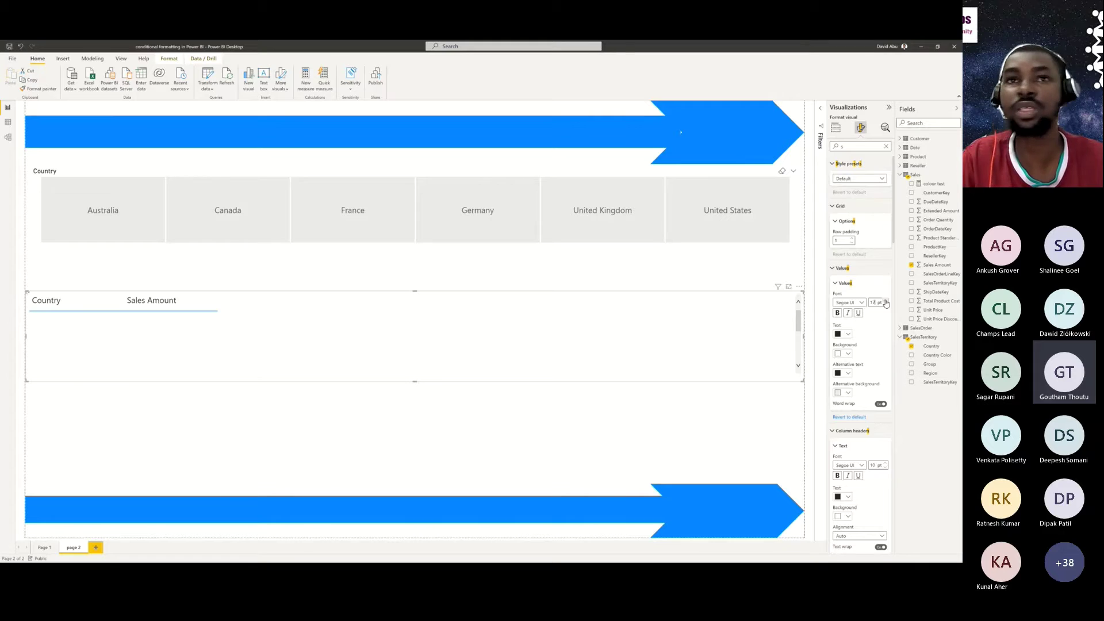
click(886, 300)
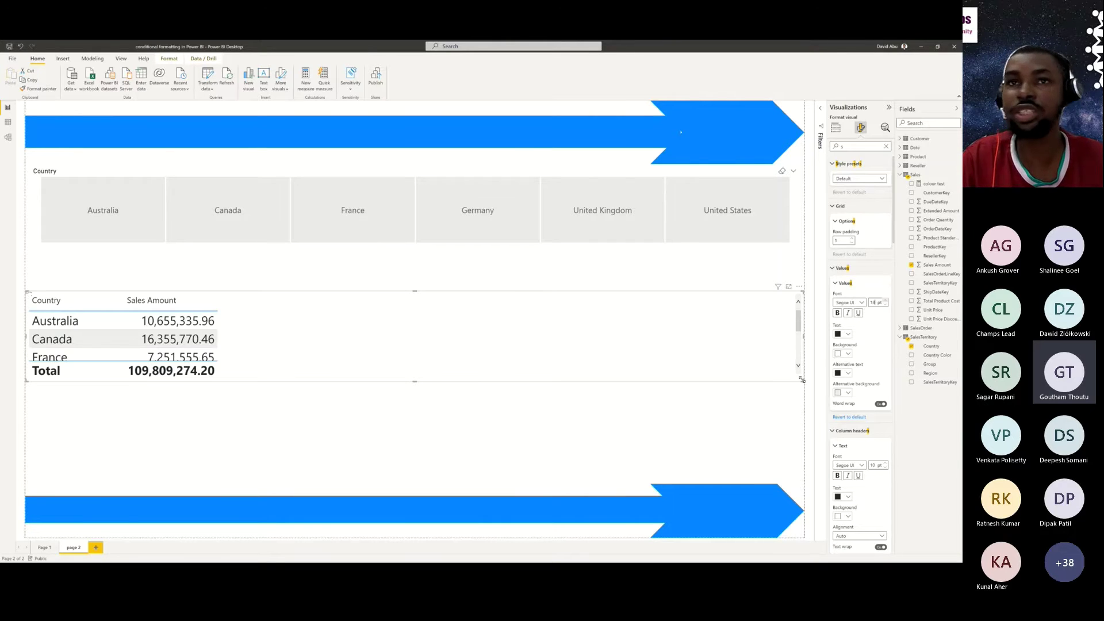
drag(802, 380, 752, 468)
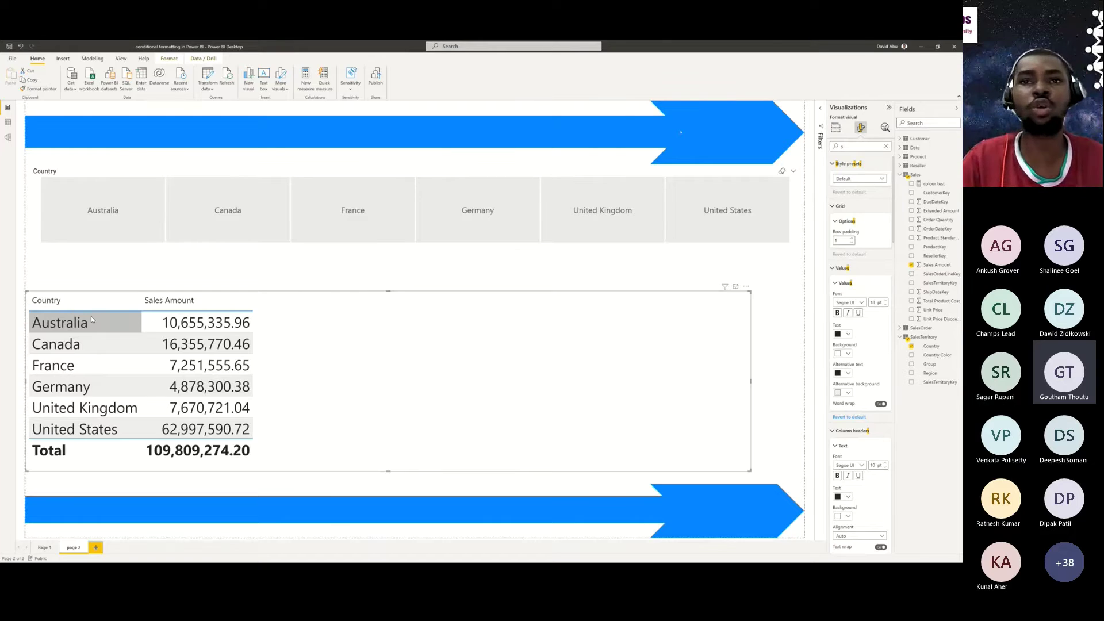
- Examine the Country Color column in the SalesTerritory table's data, and return to the report
click(8, 122)
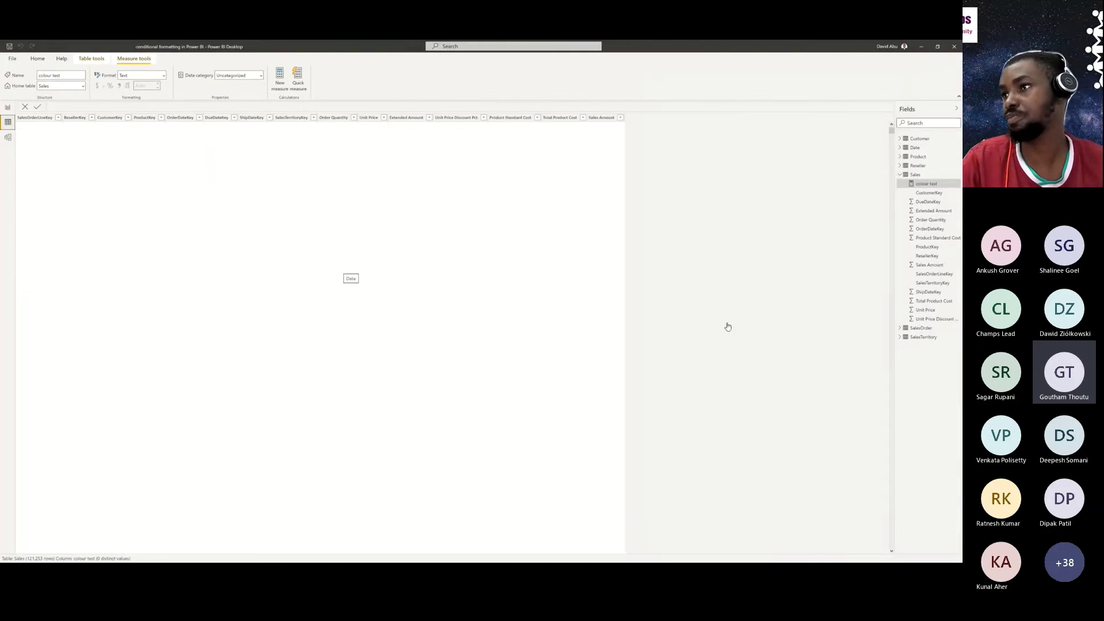
click(923, 338)
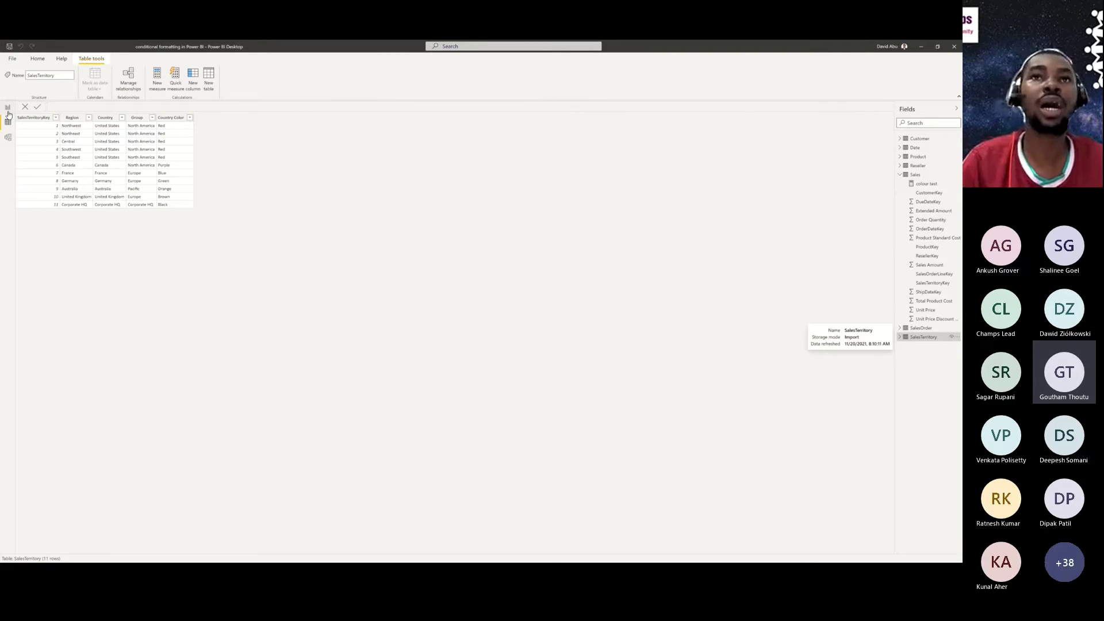
click(8, 107)
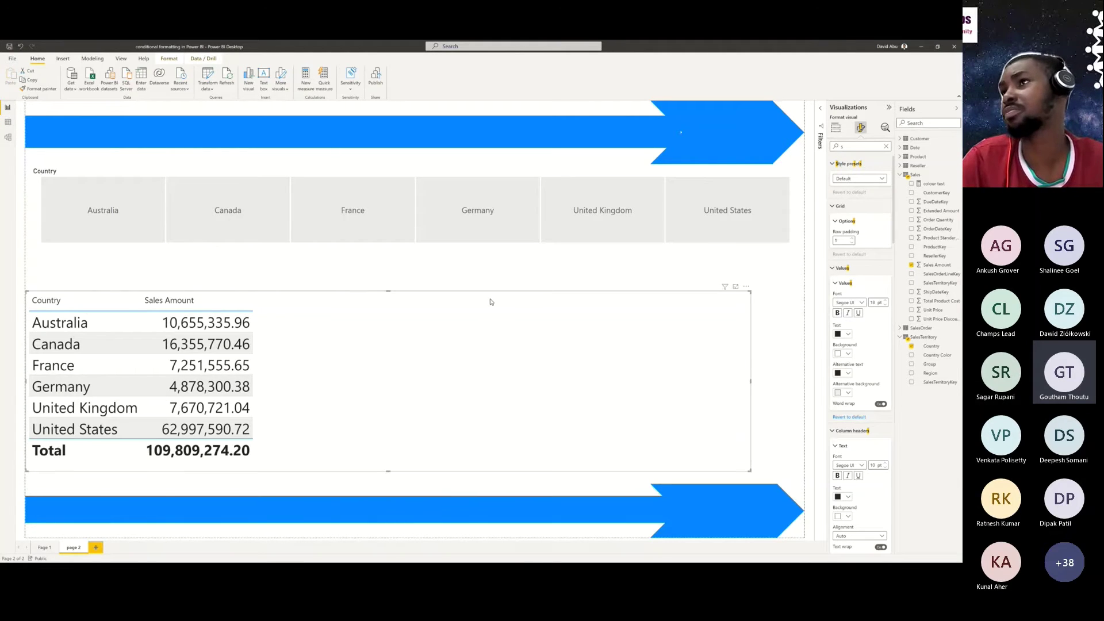
- Apply a font color to the table's Country values using the Field value format style, based on First Country Color
click(836, 131)
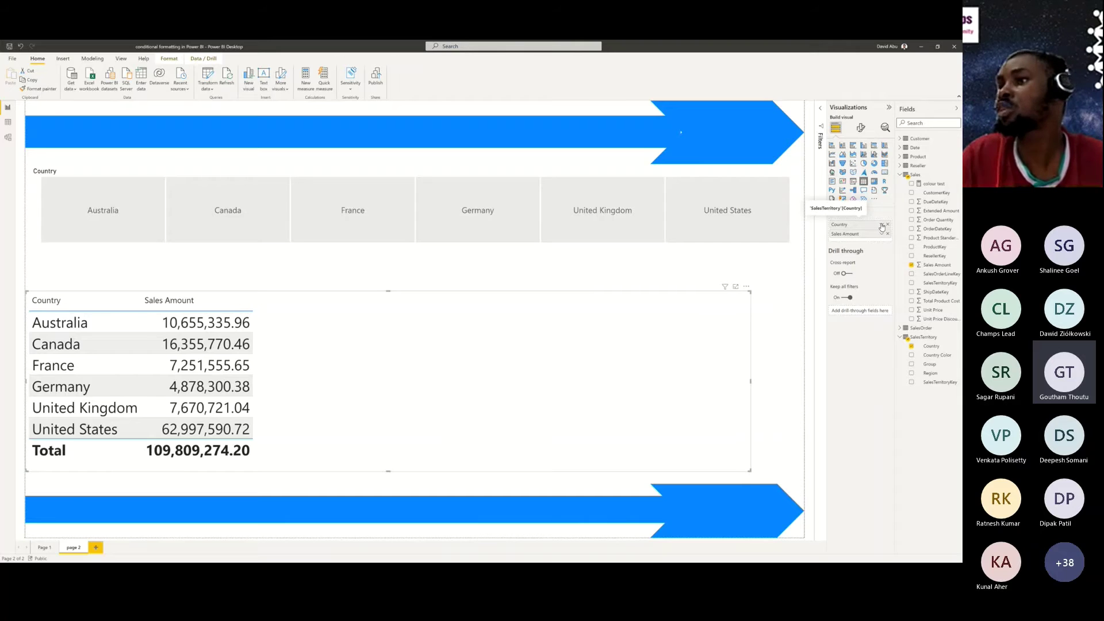
click(880, 225)
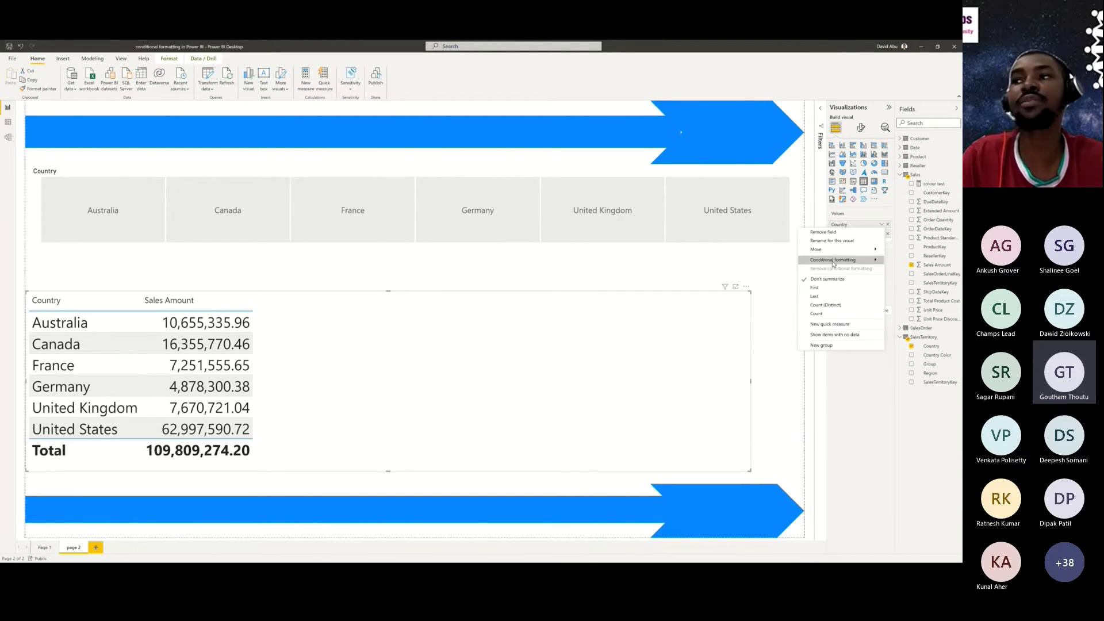
mouse_move(833, 264)
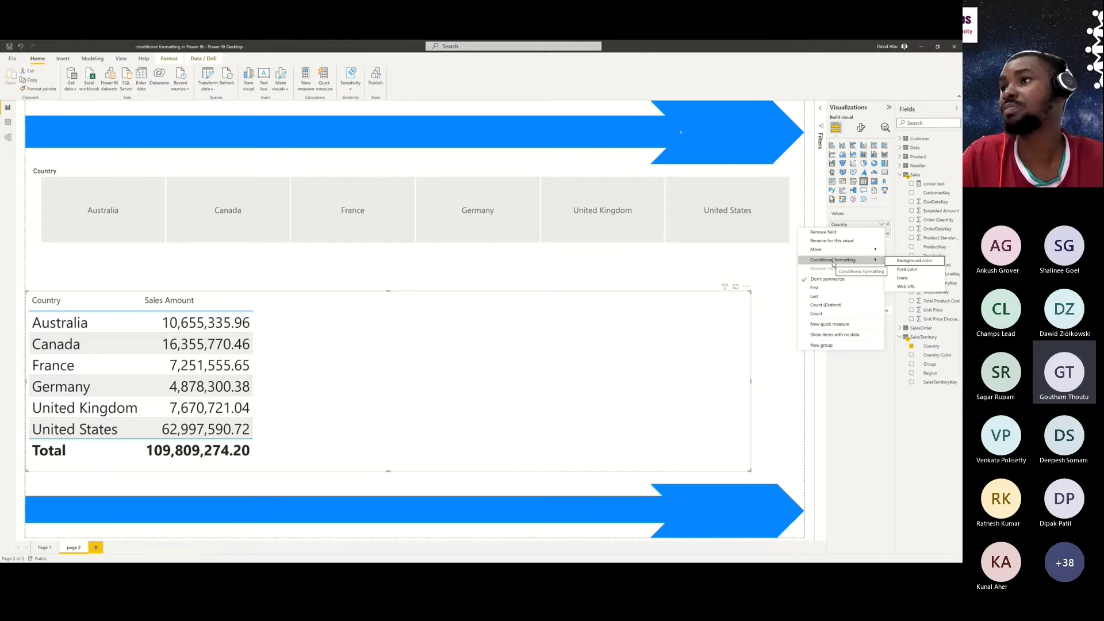
click(914, 275)
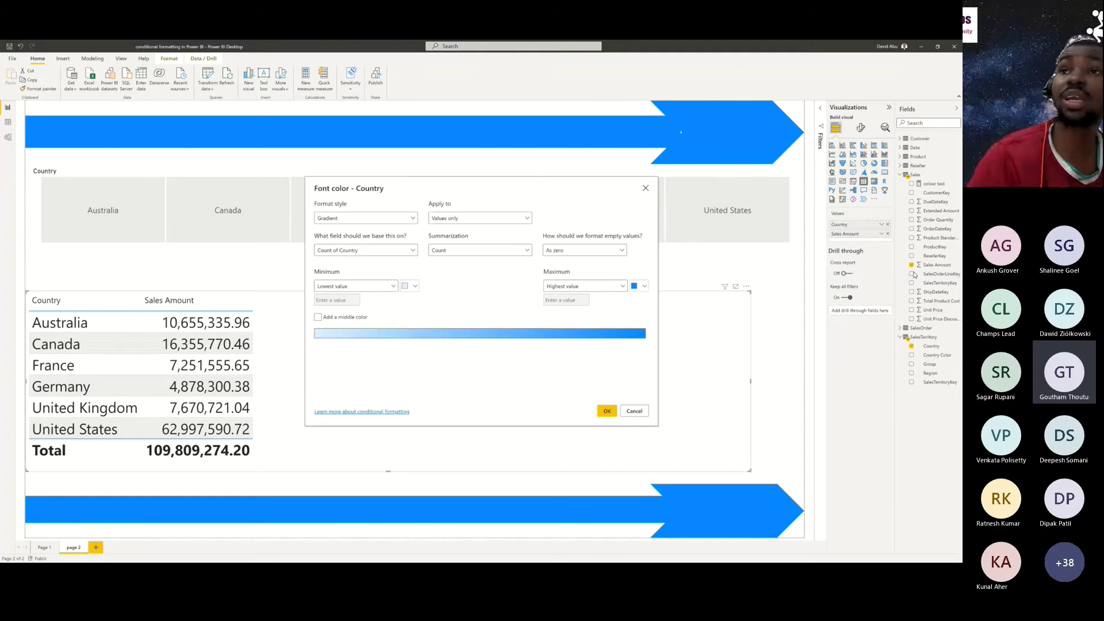
click(407, 218)
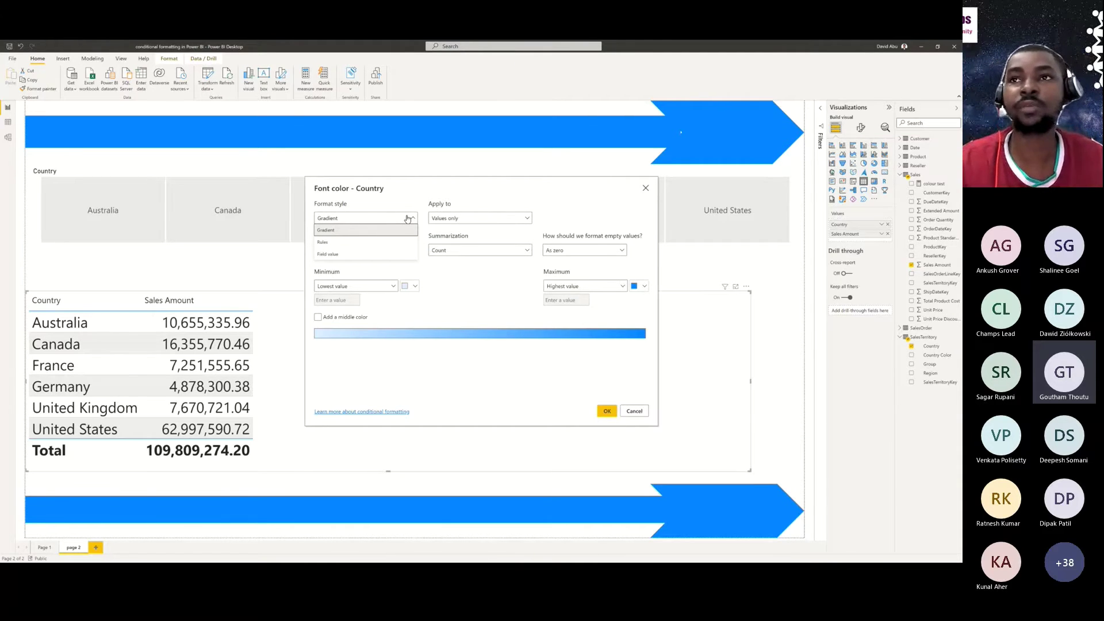
click(376, 254)
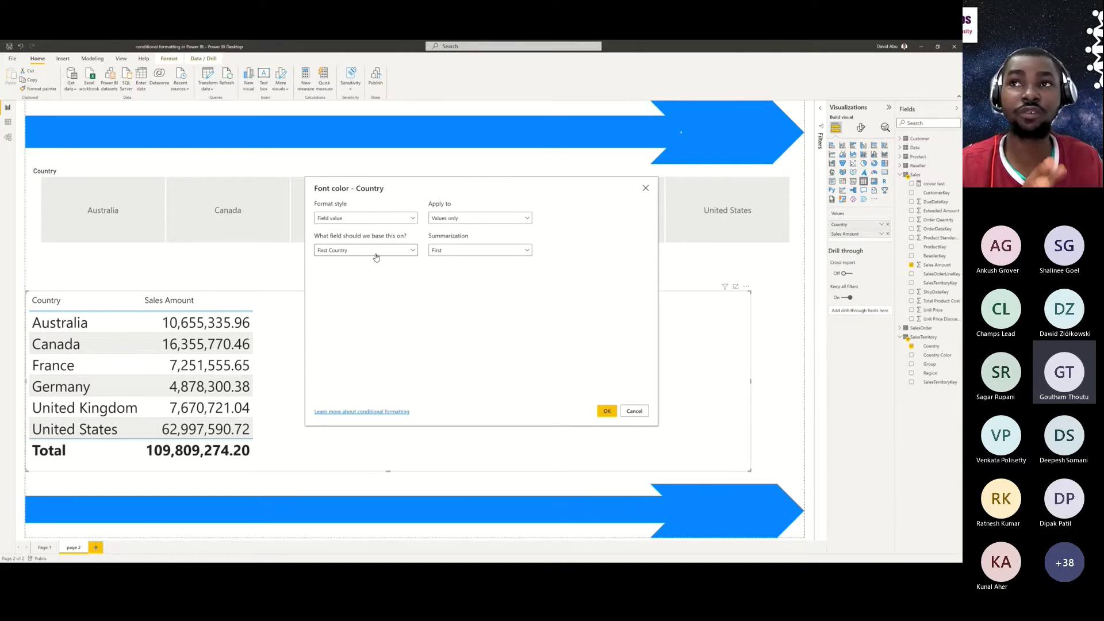
click(375, 255)
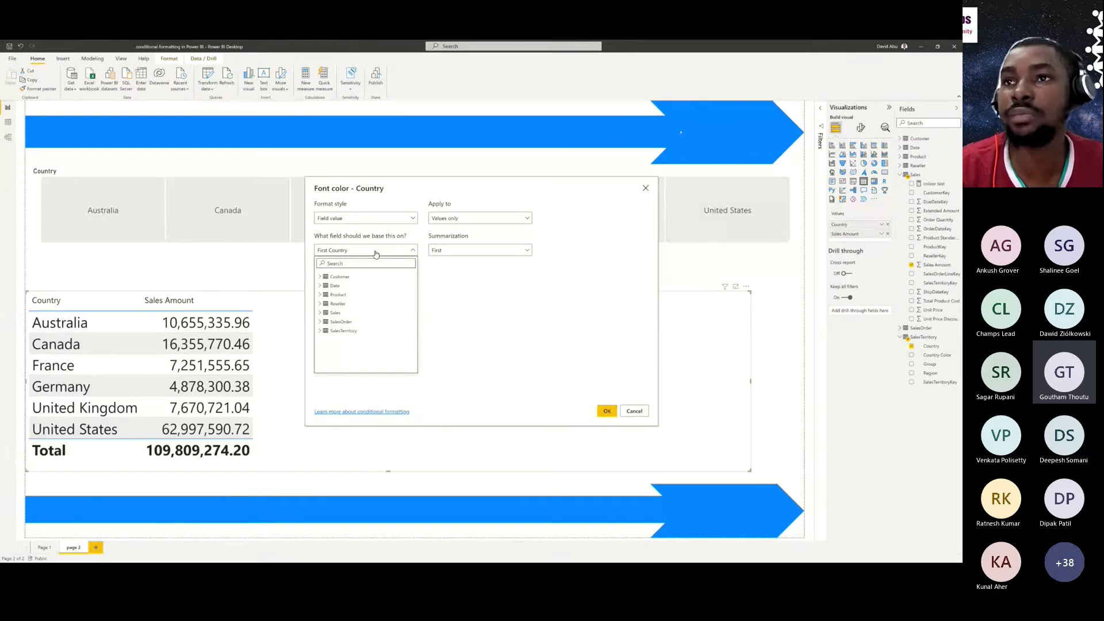
click(320, 330)
click(347, 349)
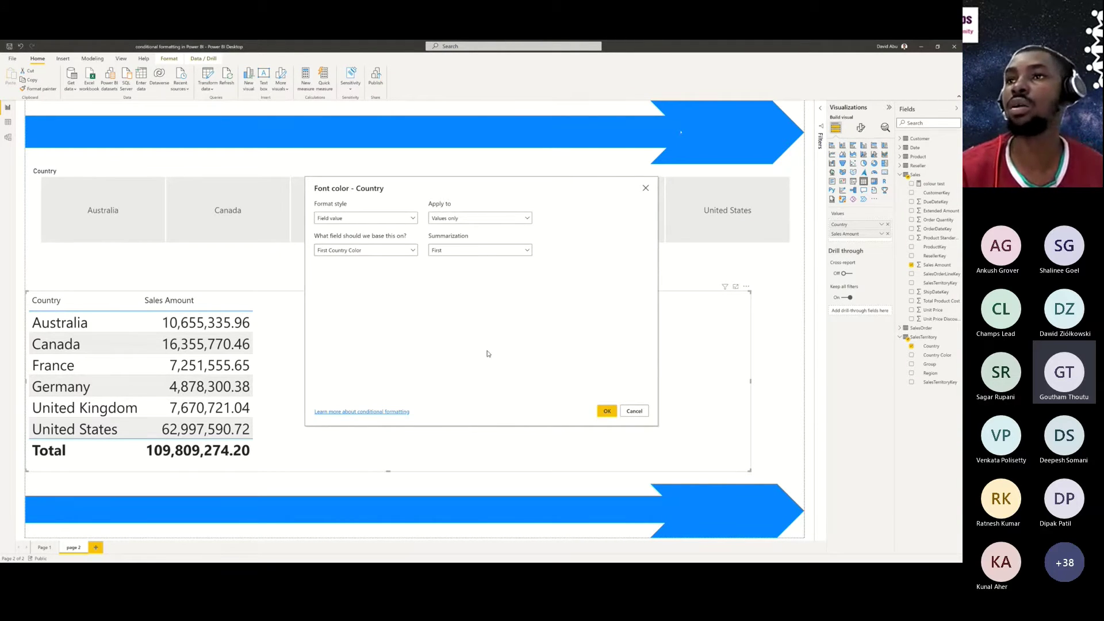
click(606, 412)
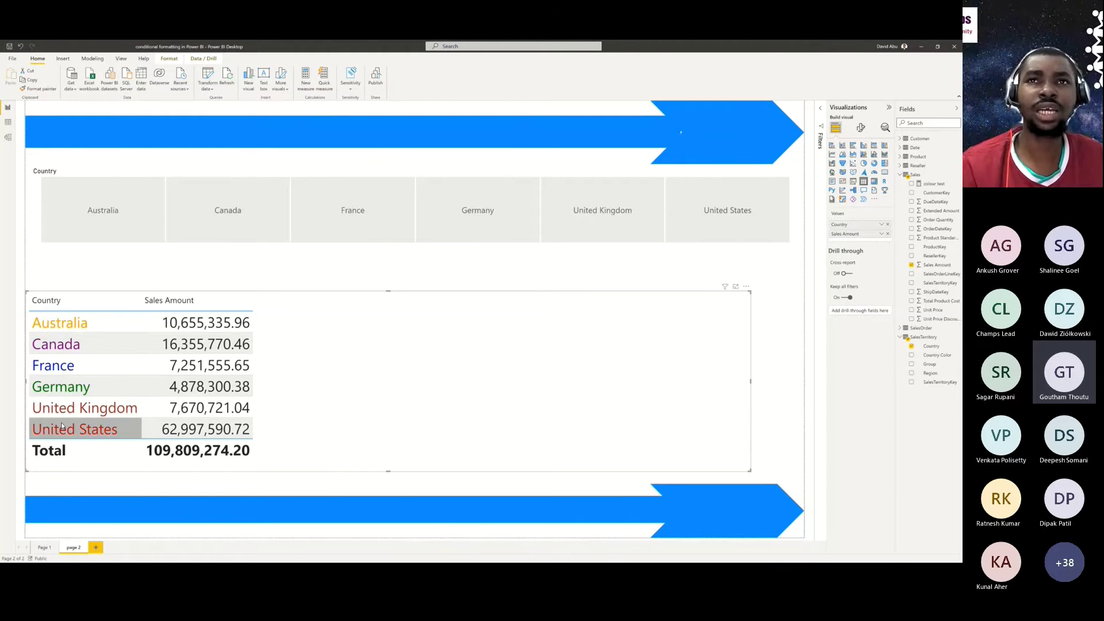
- Compare the table's country font colors with the color names stored in SalesTerritory, and go back to the report
click(7, 122)
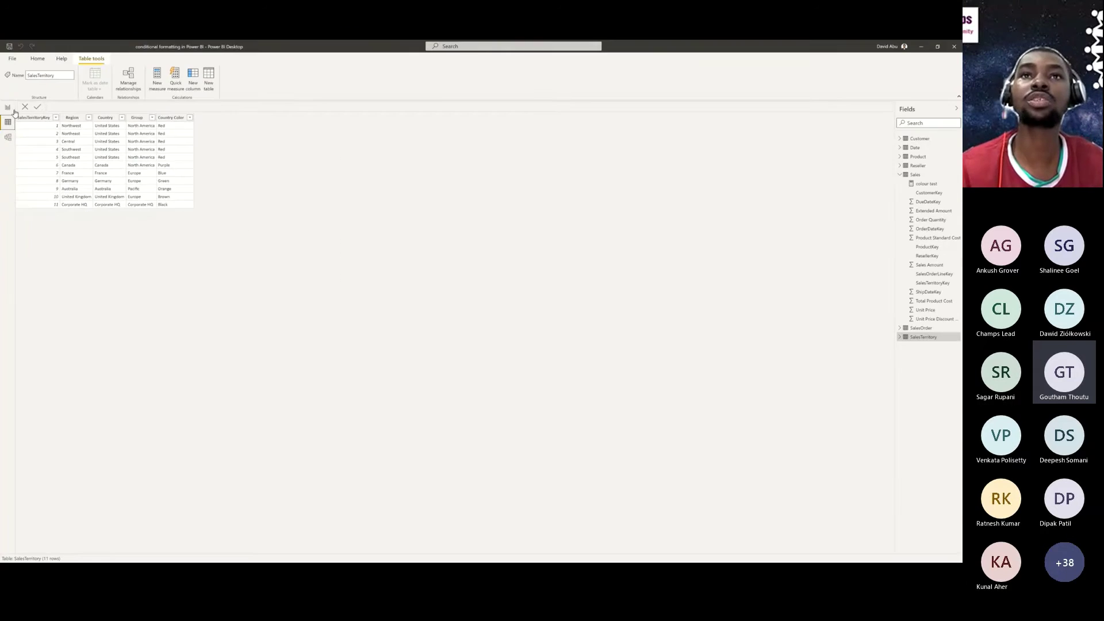
click(7, 109)
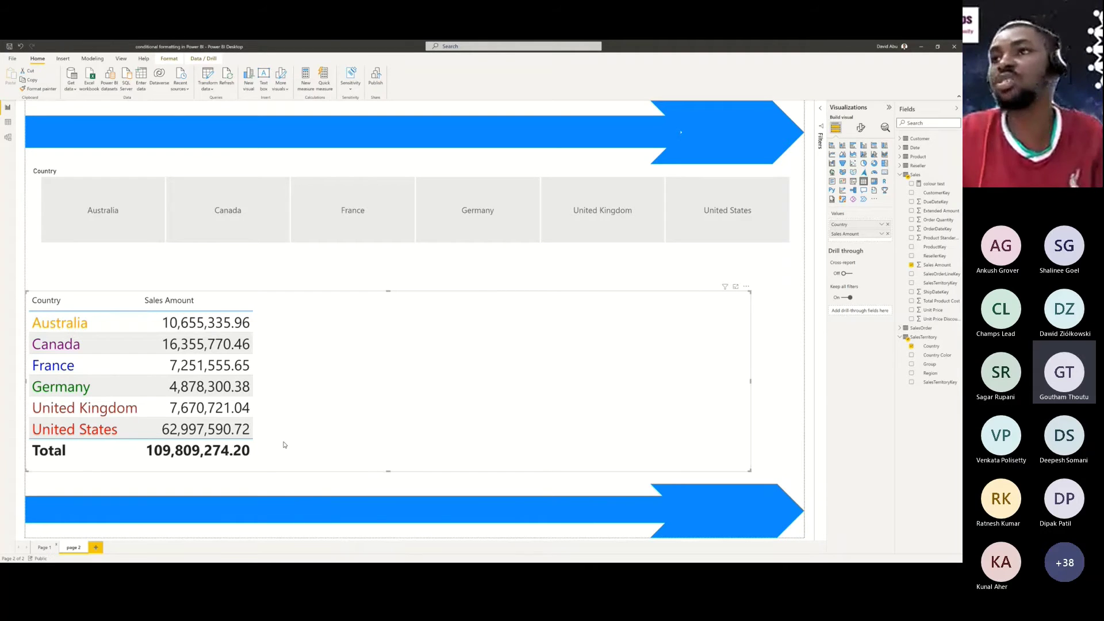
- Filter Page 1 by Australia and Canada in turn to examine the arrow shapes' colors, and return to page 2
click(43, 547)
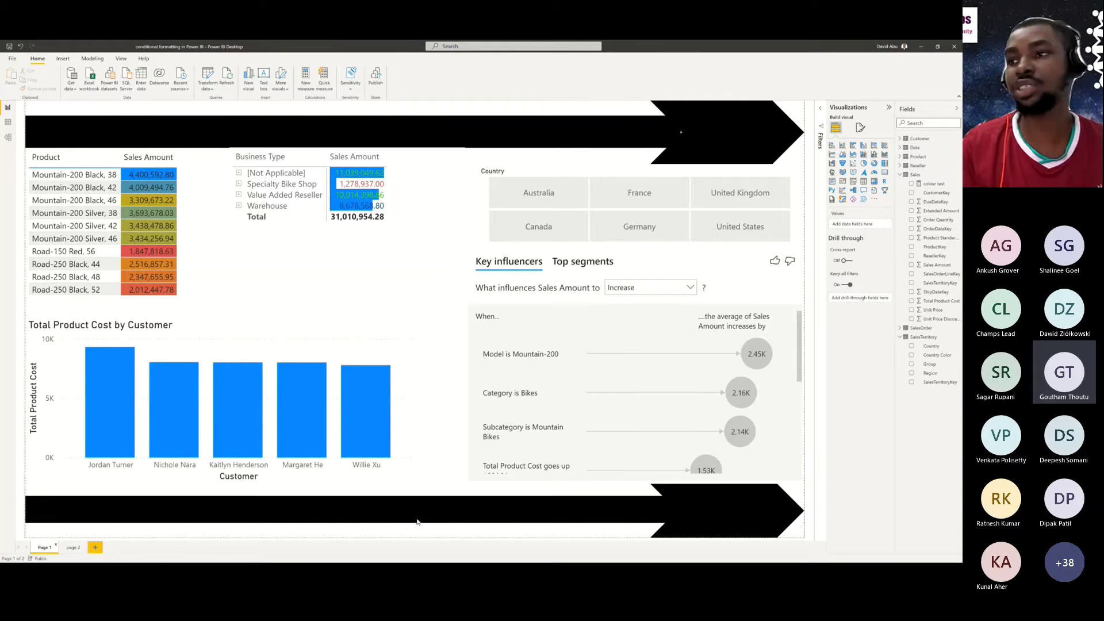
click(550, 198)
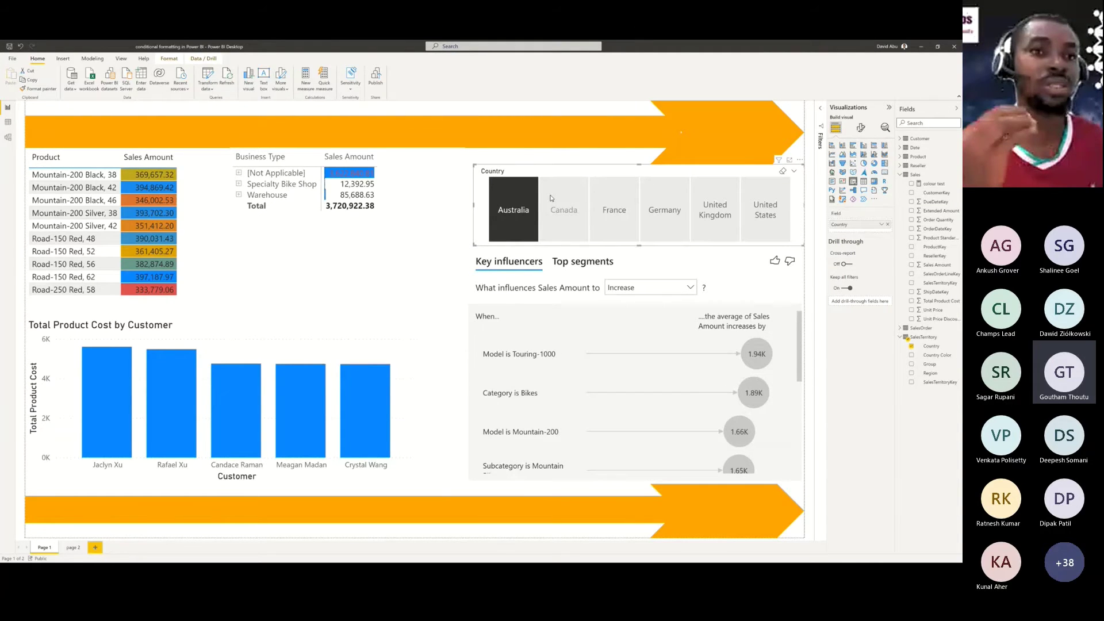
click(580, 213)
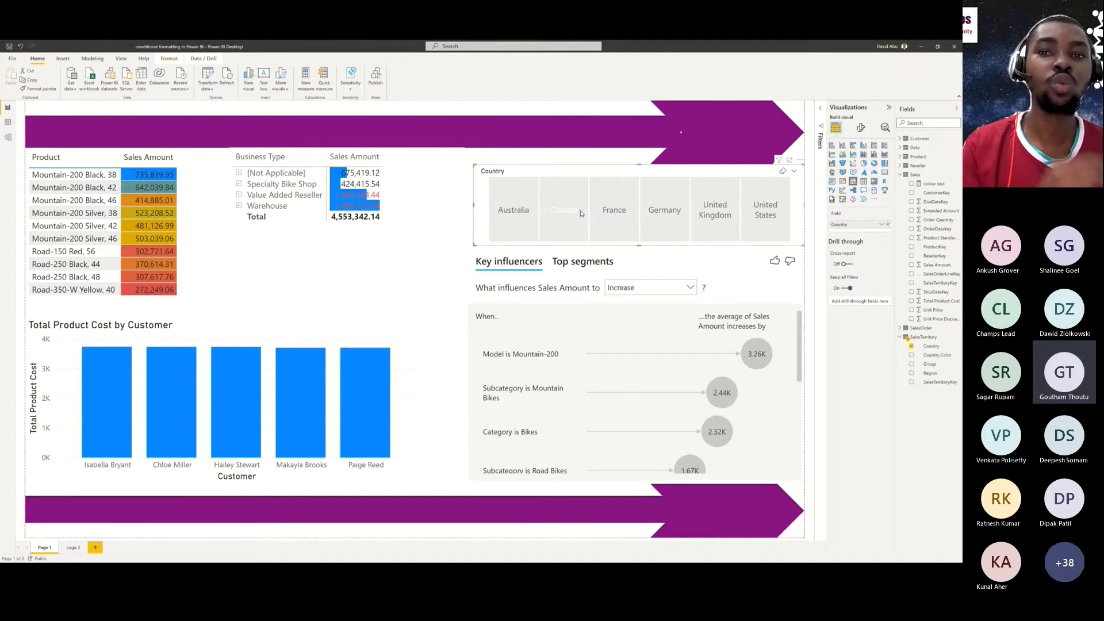
click(73, 547)
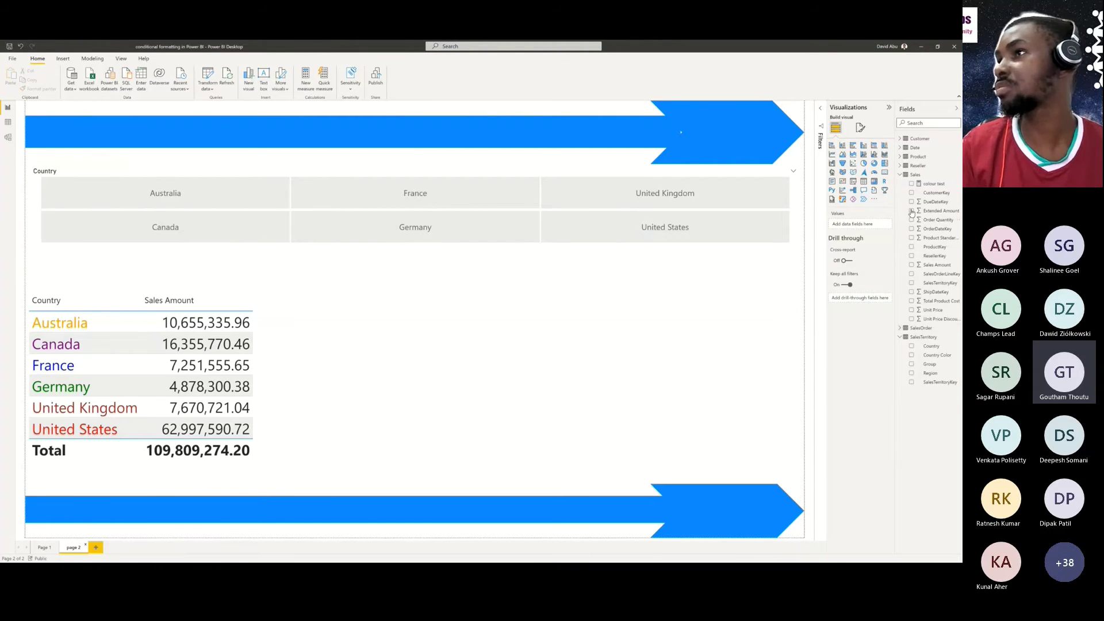
- Open the formula of the colour test measure in the Sales table and enlarge its text for reading
click(900, 176)
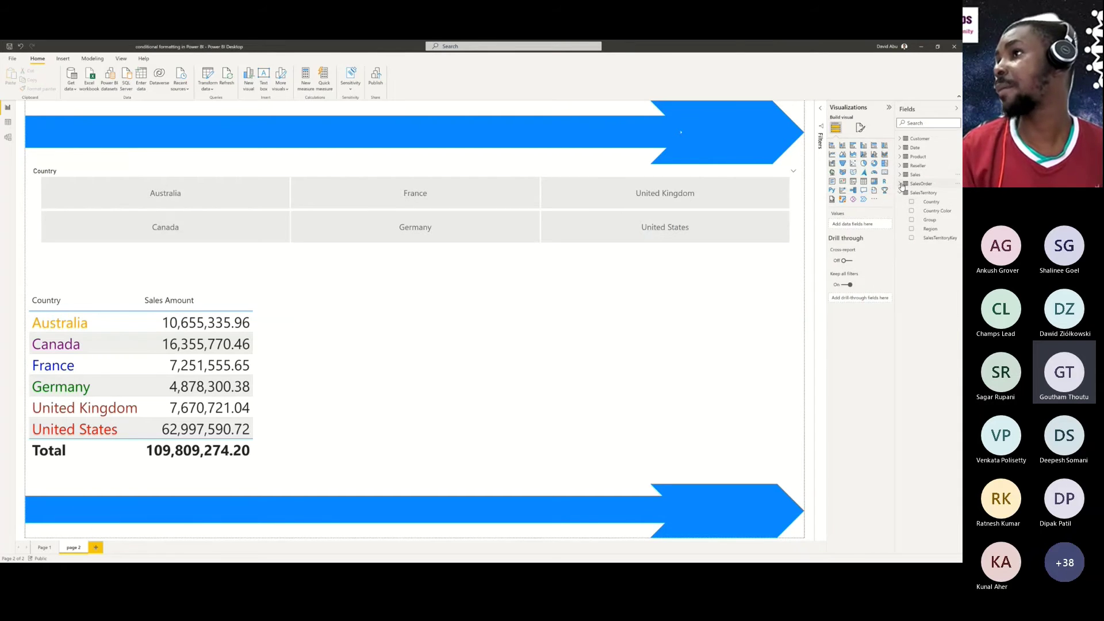
click(901, 185)
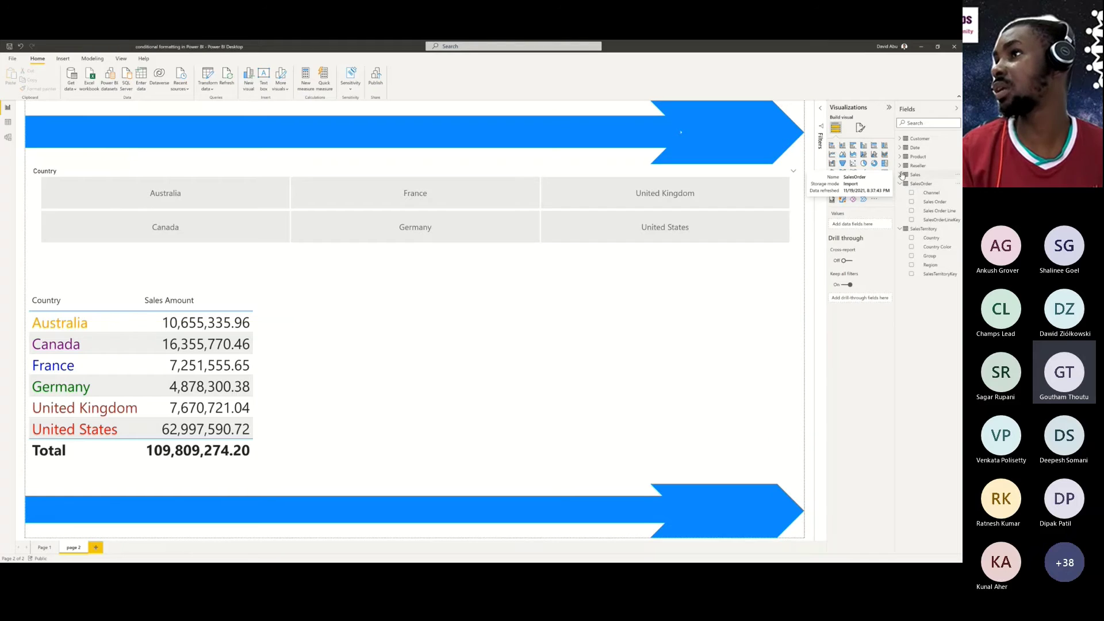
click(901, 176)
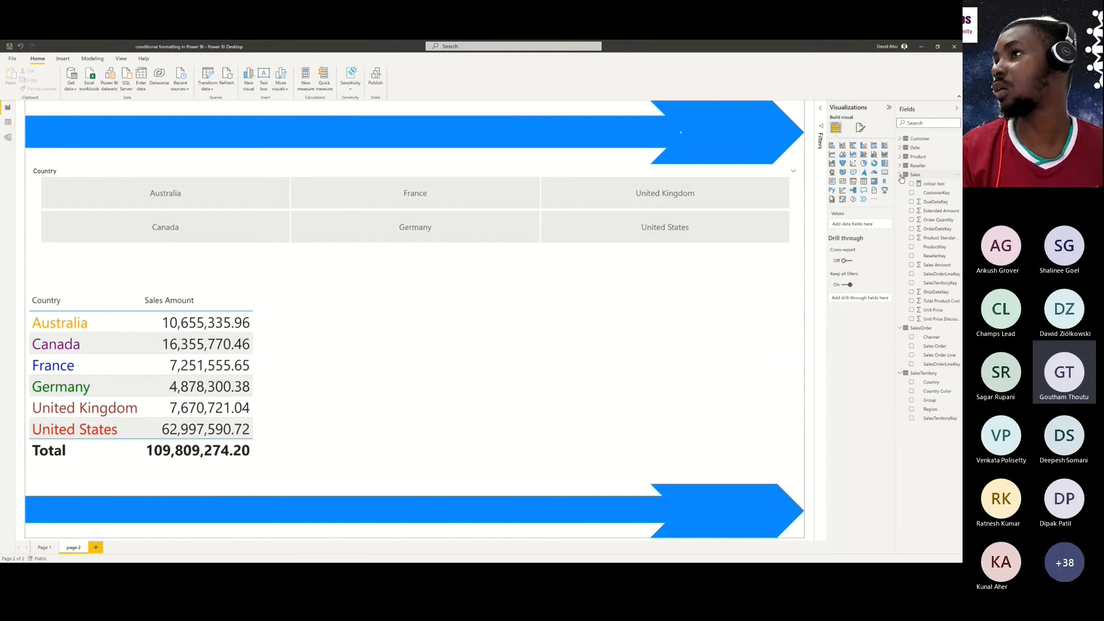
click(935, 184)
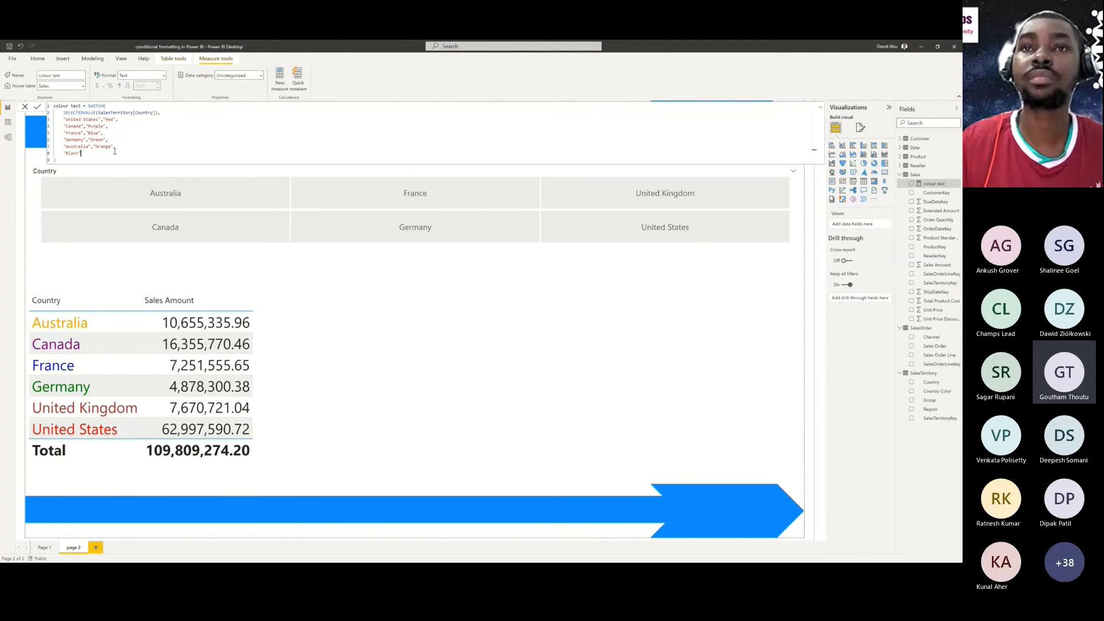
scroll(115, 151, up, 5)
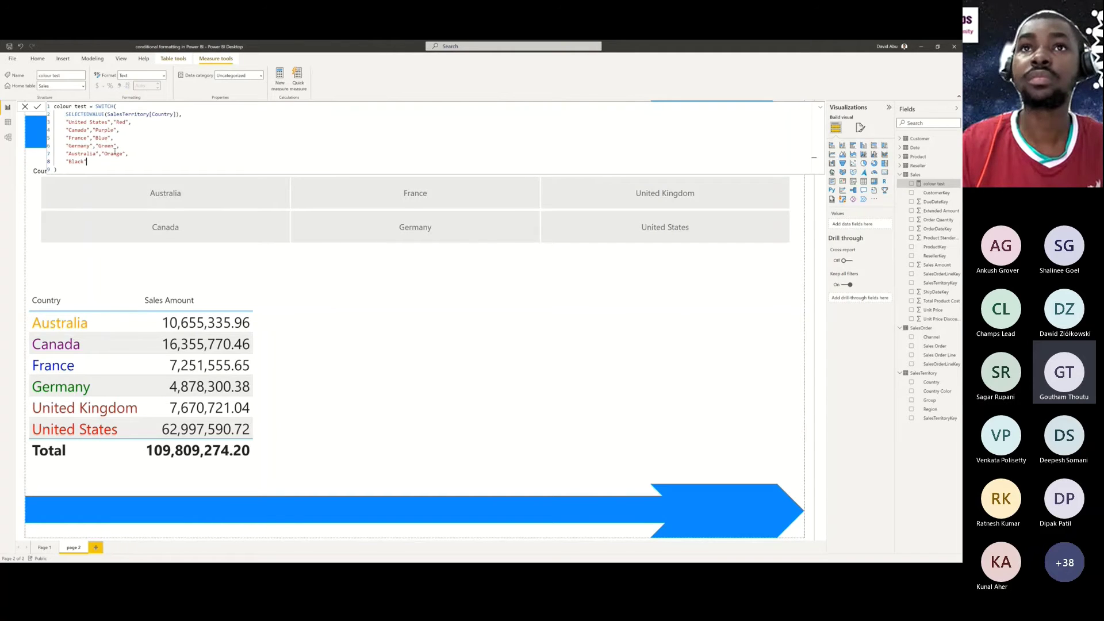
scroll(115, 151, up, 5)
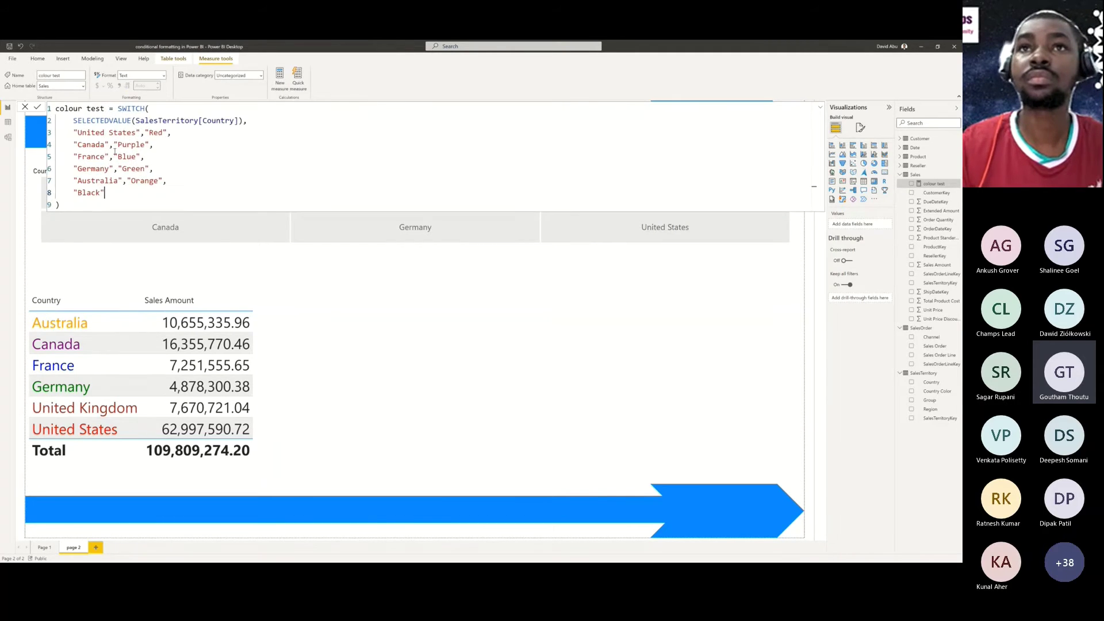
scroll(115, 151, up, 5)
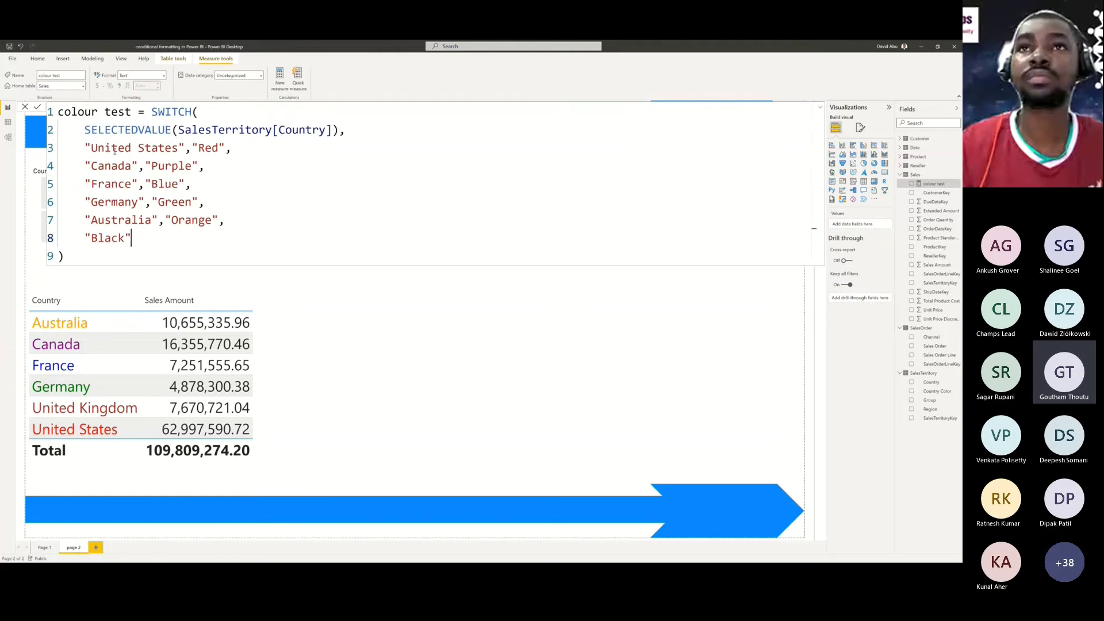
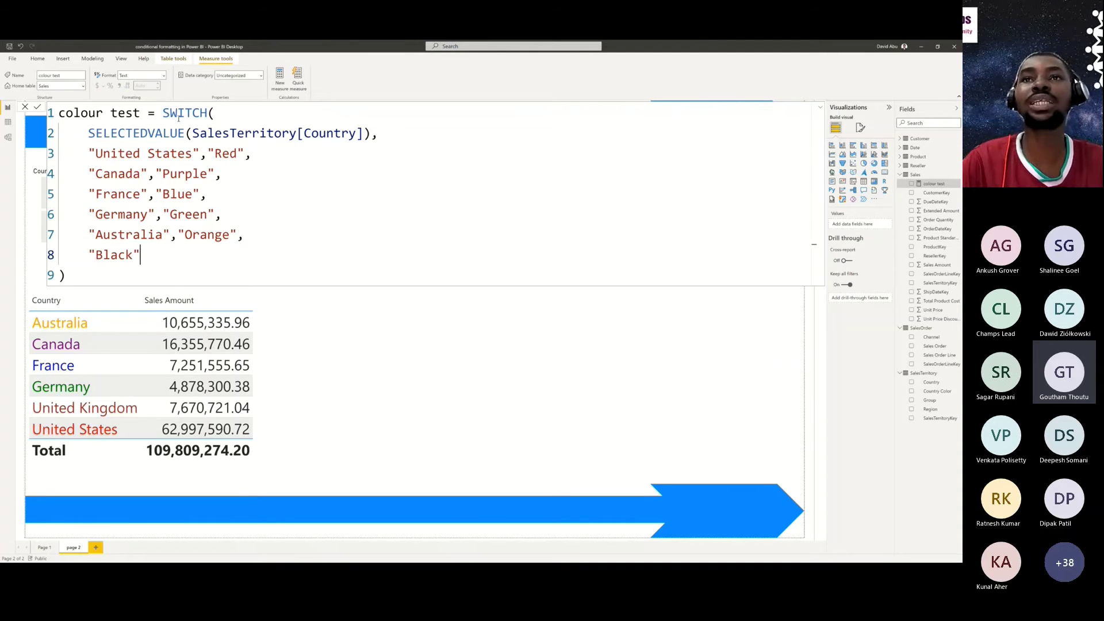
- Examine the colour test formula's SELECTEDVALUE expression on SalesTerritory[Country] and the color paired with United States
double_click(153, 133)
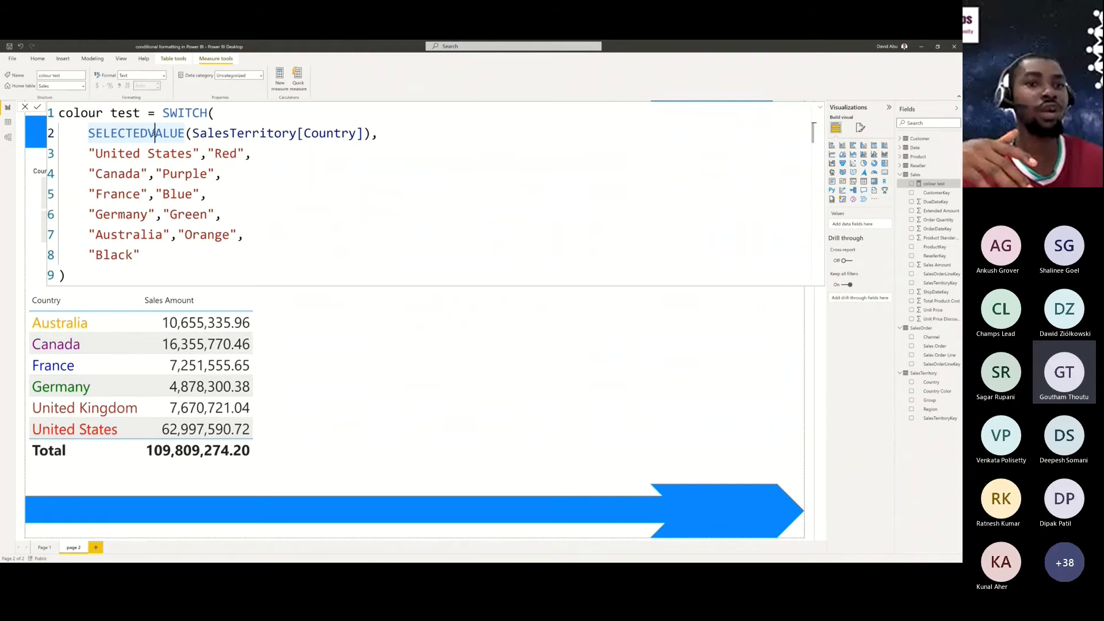
click(158, 155)
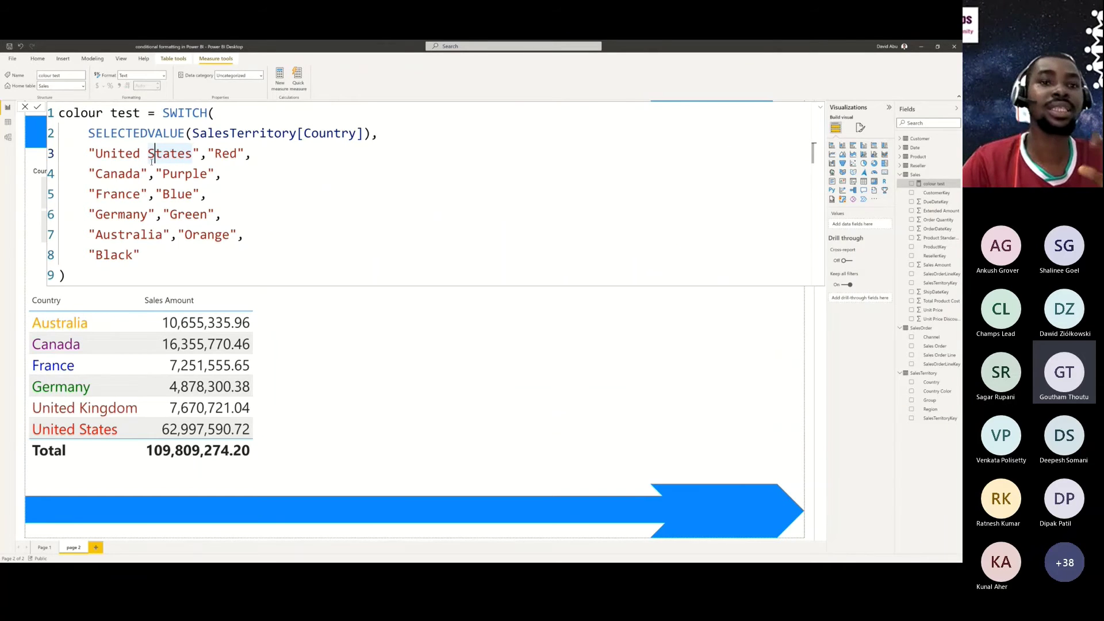
key(Left)
key(Left)
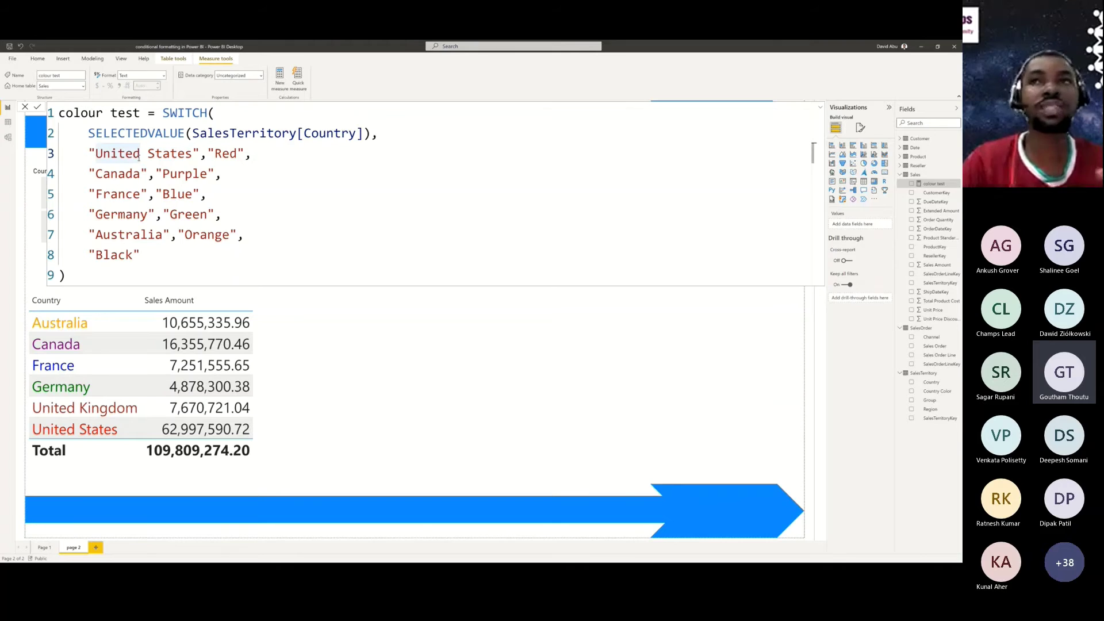
click(222, 153)
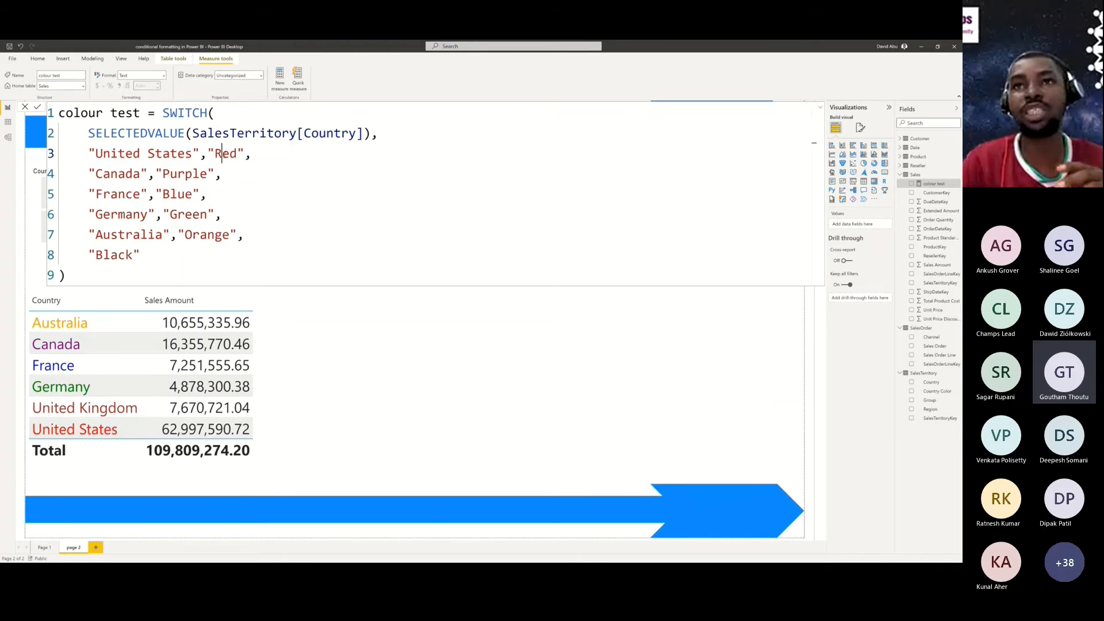
click(143, 156)
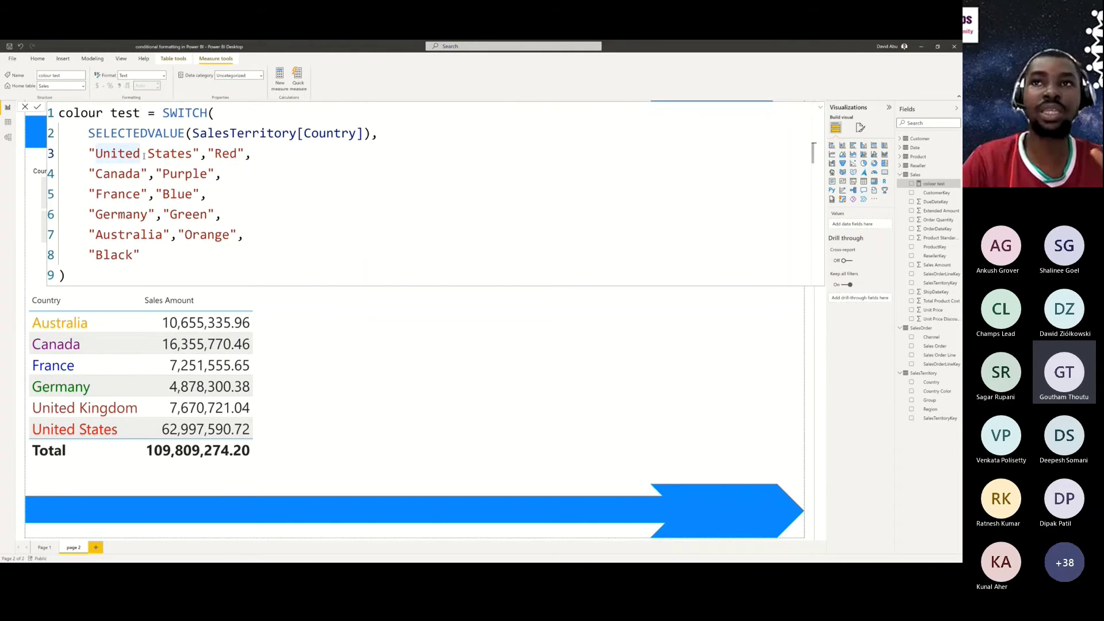
click(212, 154)
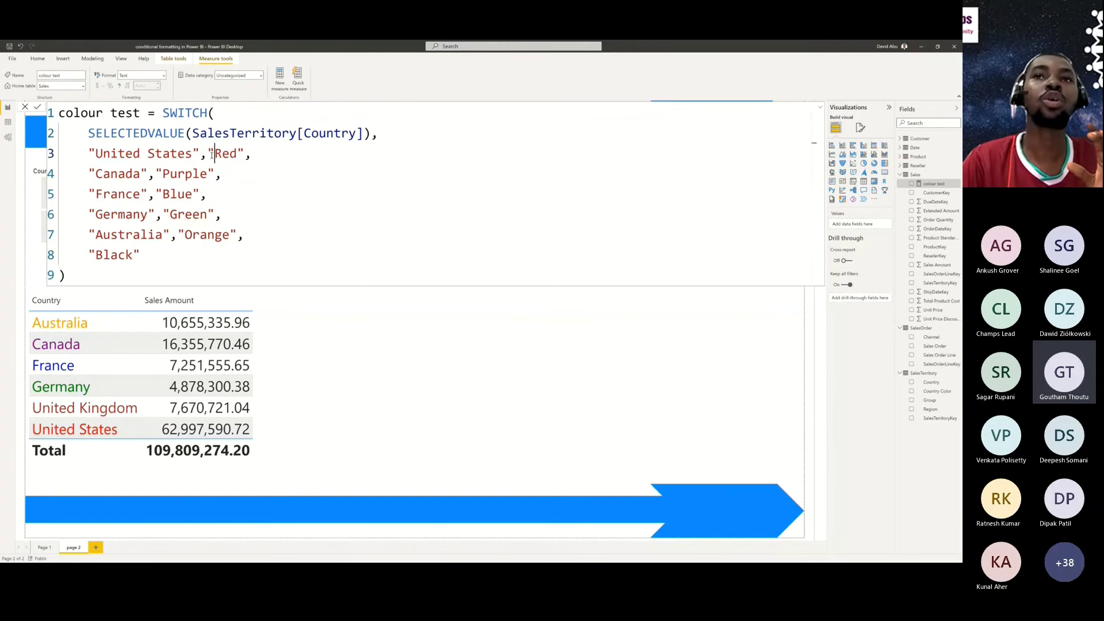
- Examine the colors for Canada, France, Germany and Australia and the default color in colour test, and collapse the formula
click(132, 173)
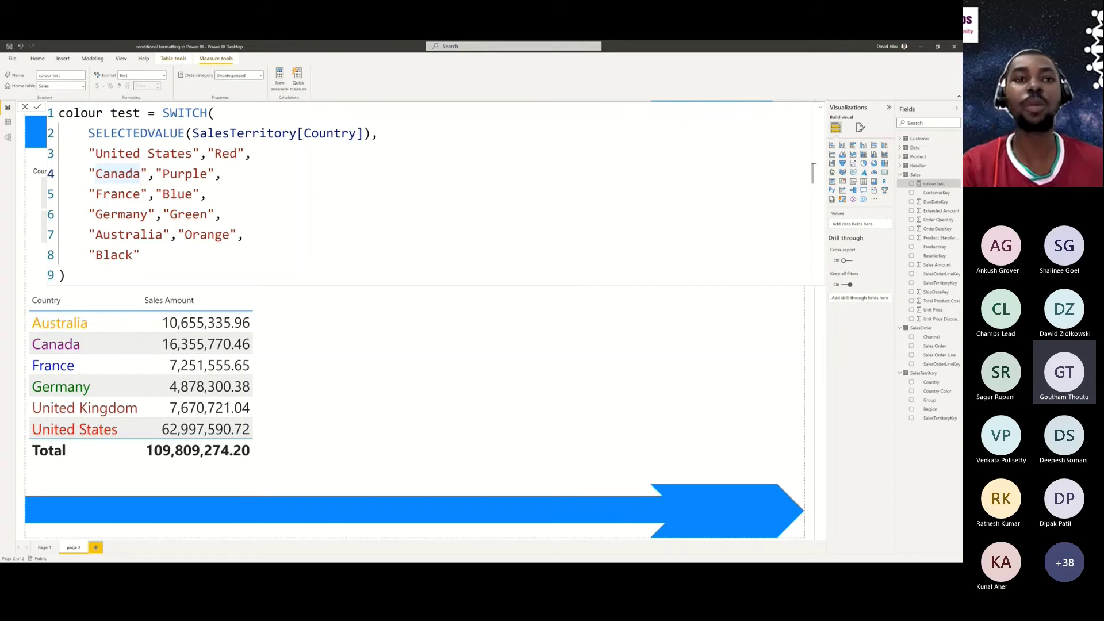
click(117, 194)
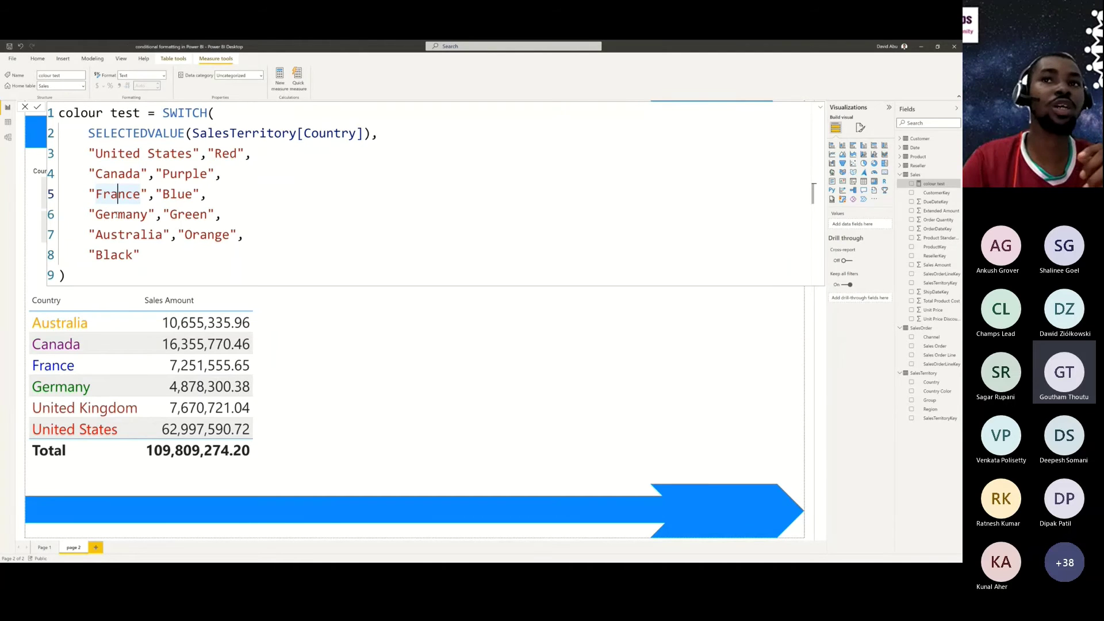
click(117, 215)
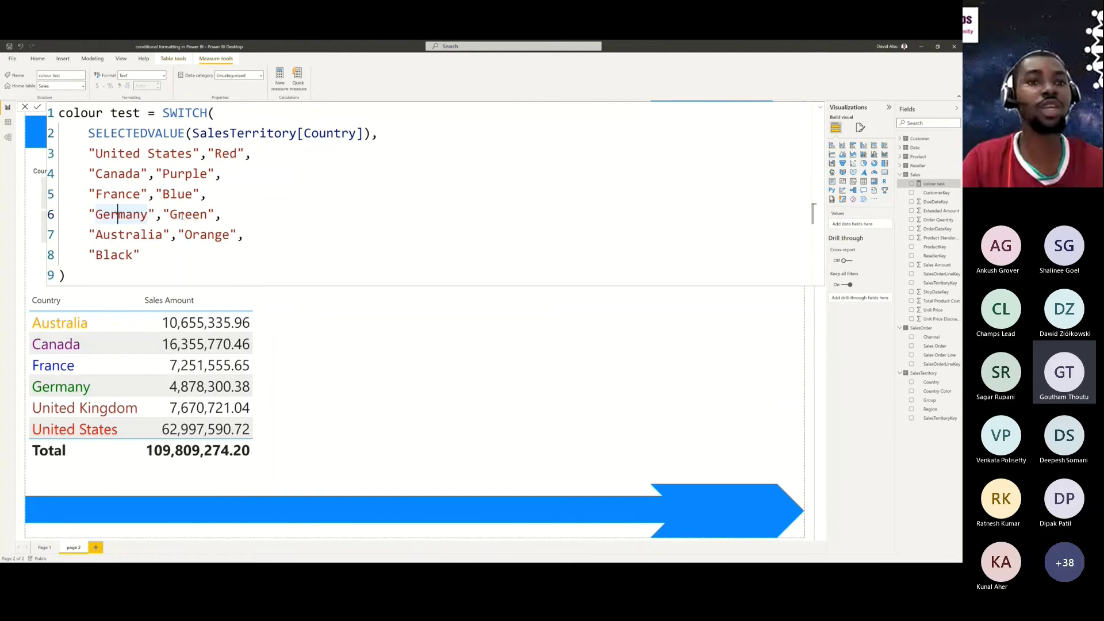
click(118, 237)
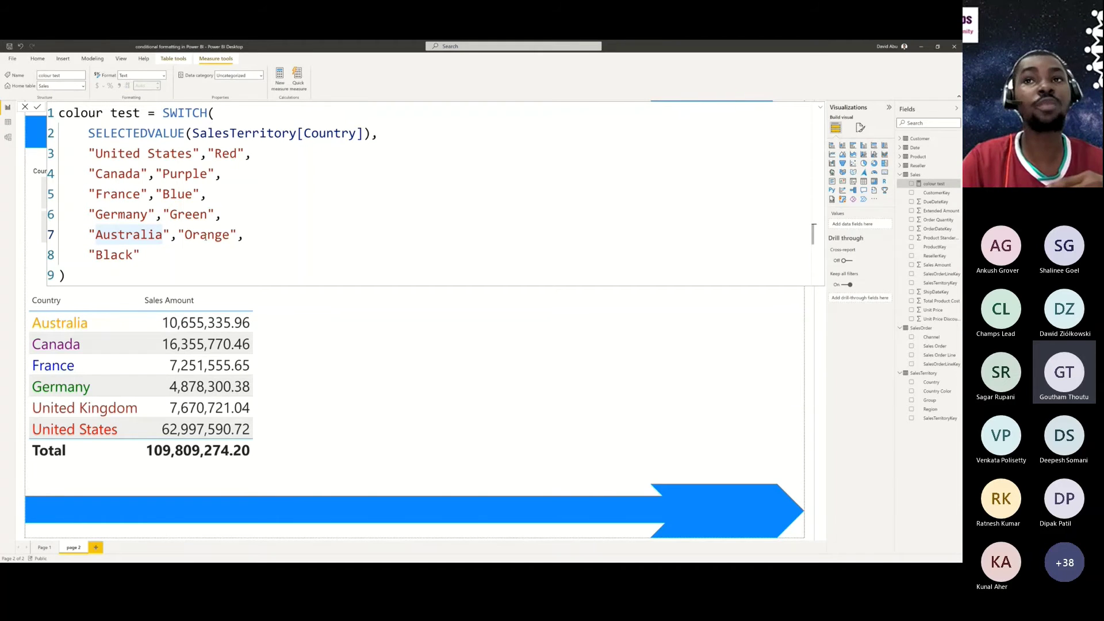
click(205, 237)
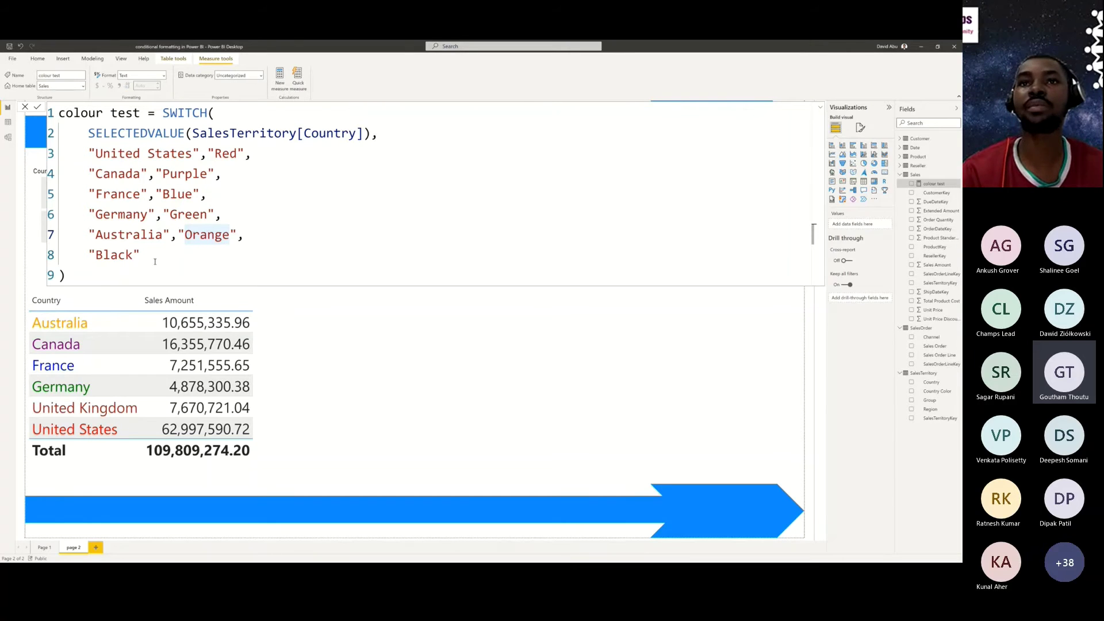
drag(153, 259, 59, 113)
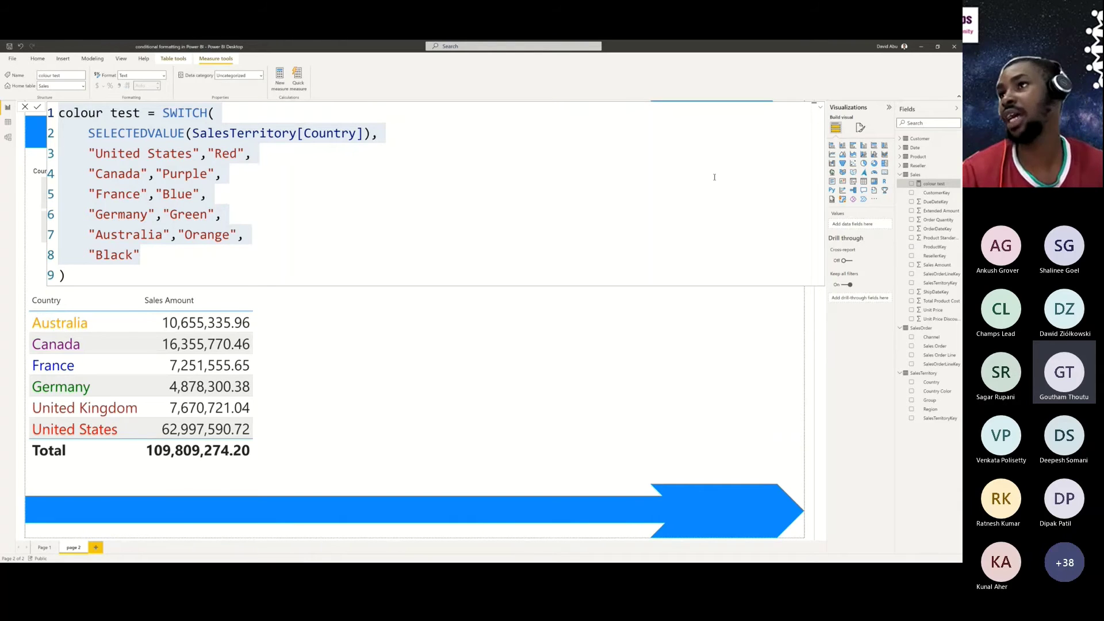
click(818, 111)
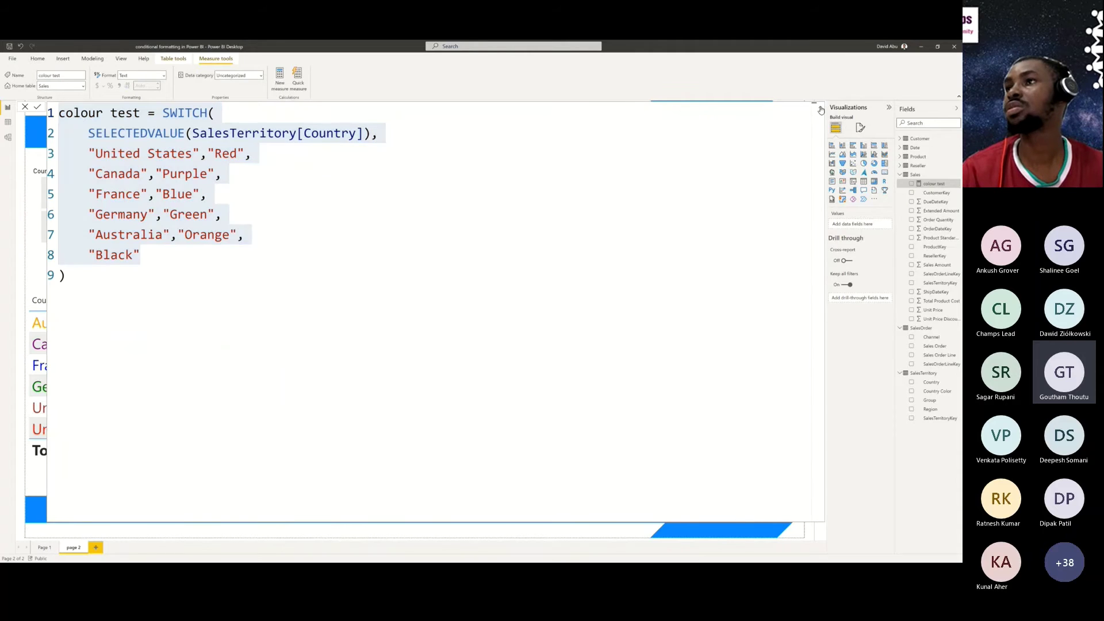
click(820, 109)
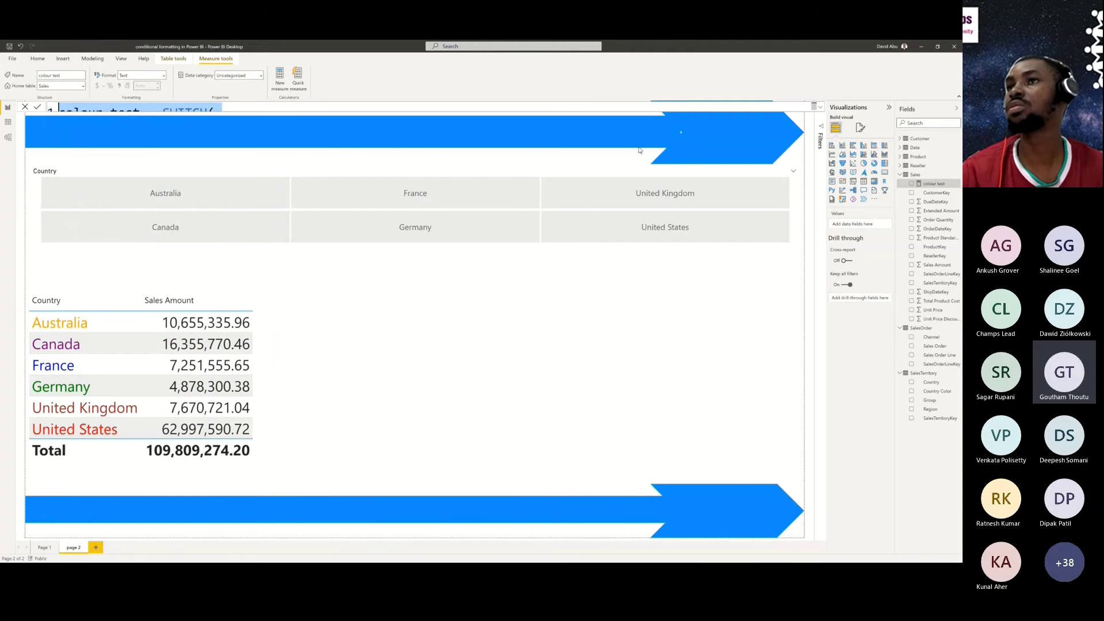
- Set the fill color of the upper arrow's rectangular bar on page 2 to the purple theme color
click(484, 143)
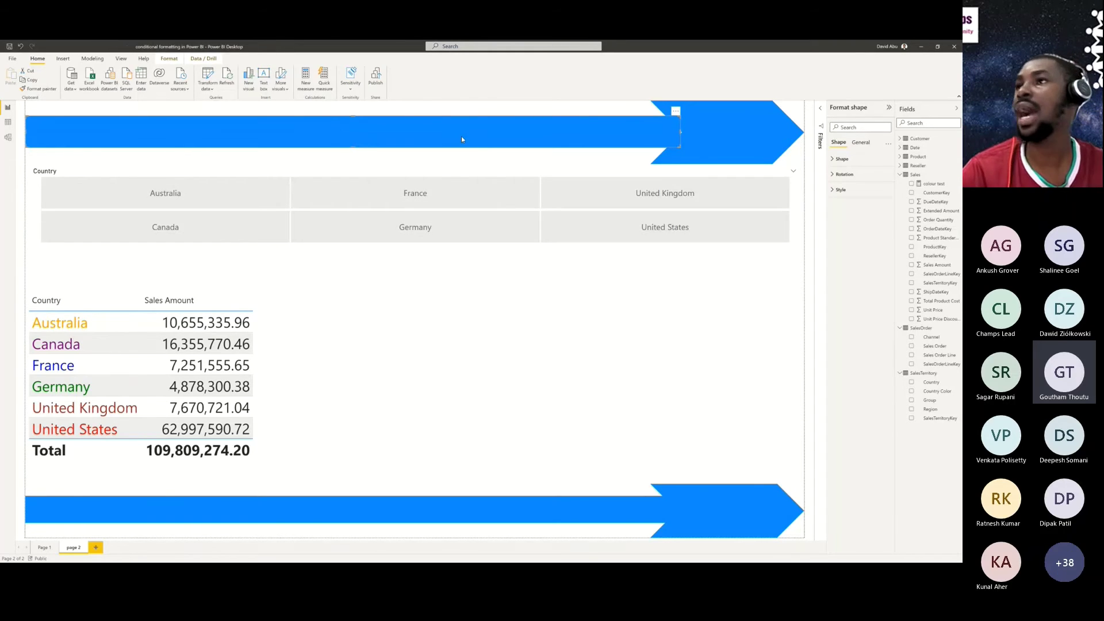
click(852, 128)
text(fill)
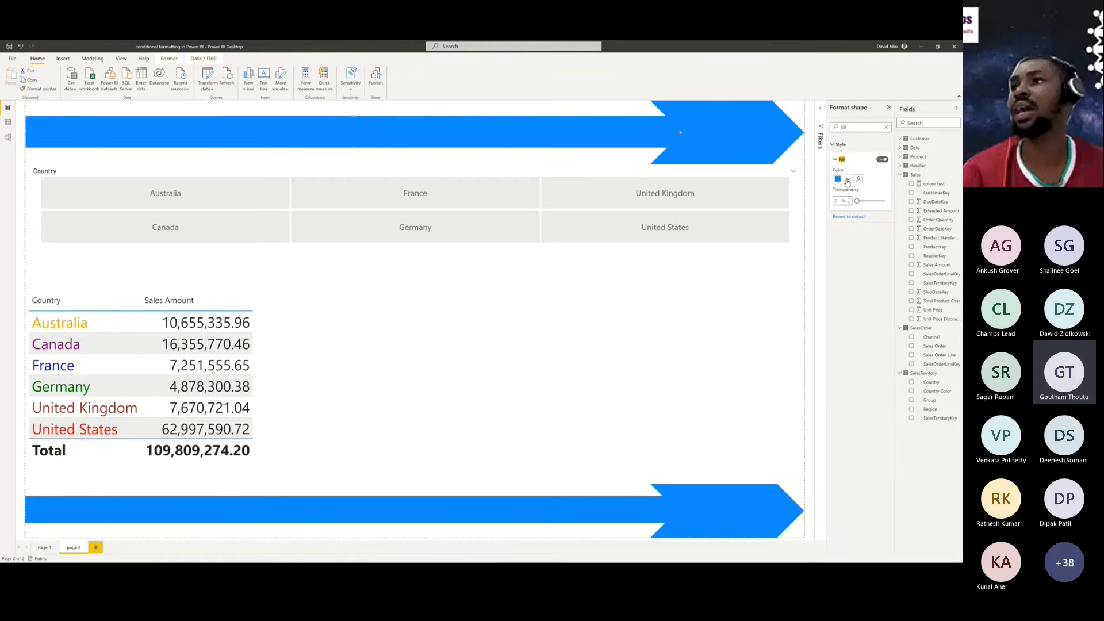
click(848, 180)
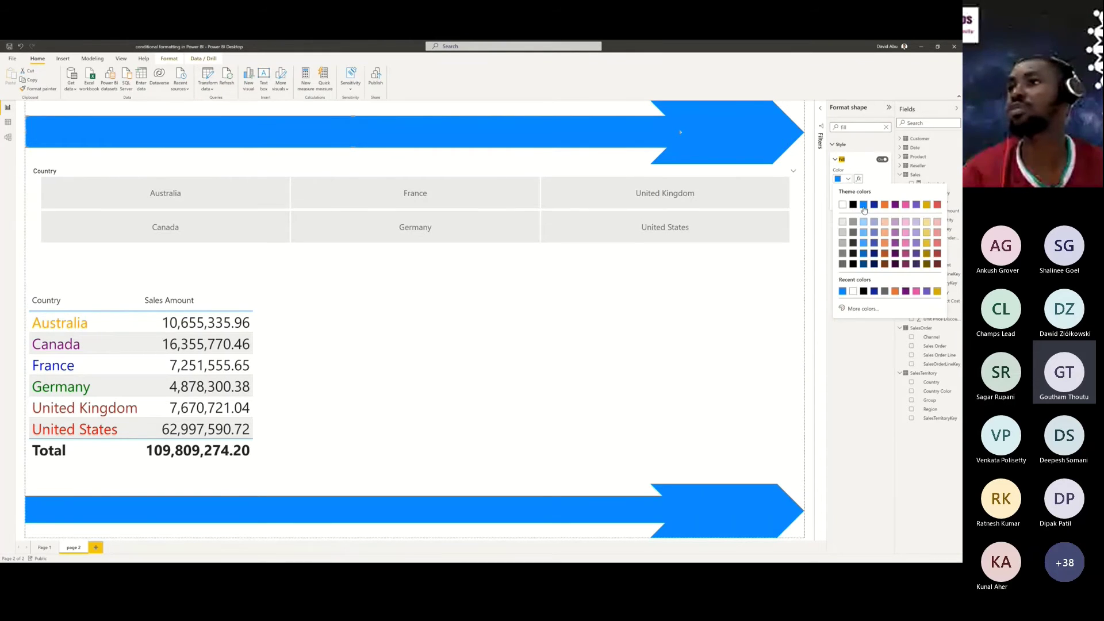
click(894, 210)
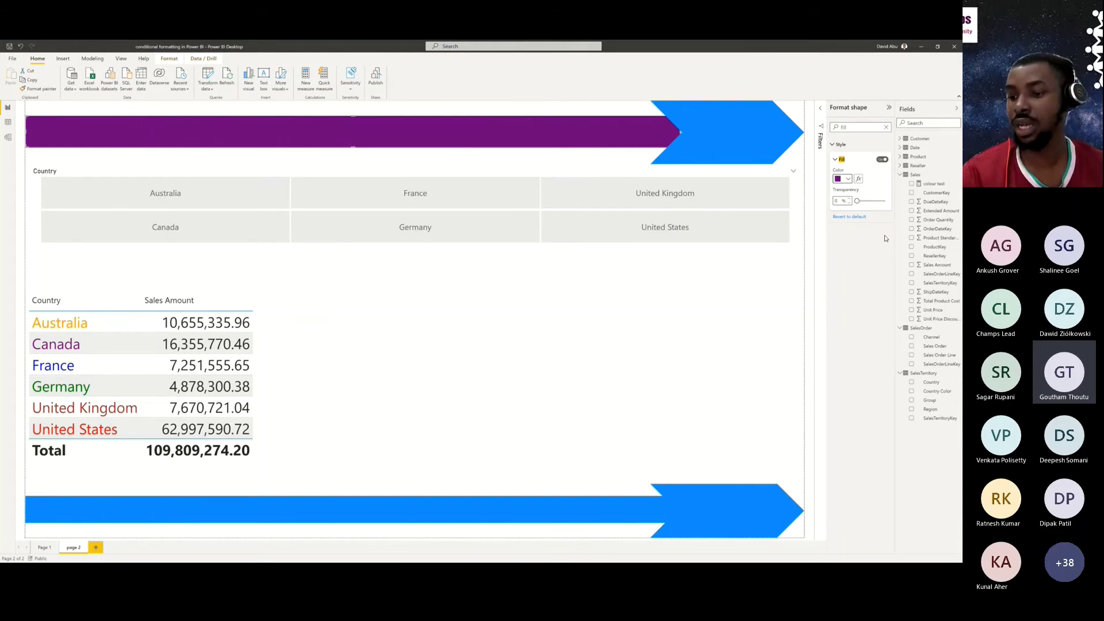
- Apply conditional formatting to the upper bar's fill using the Field value format style, based on the colour test measure
click(859, 180)
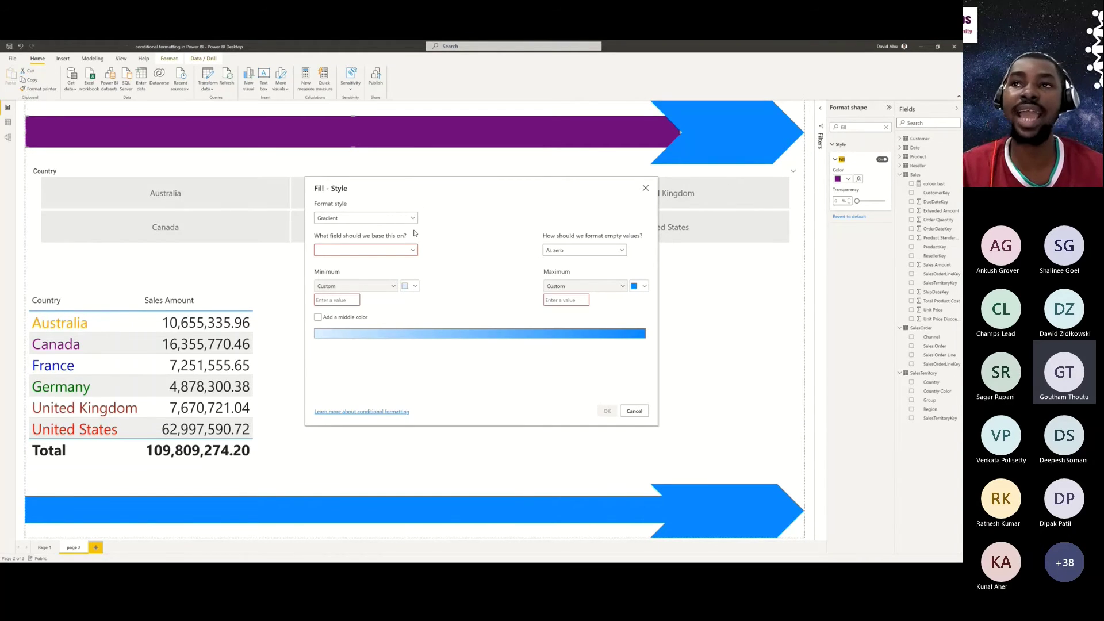
click(379, 219)
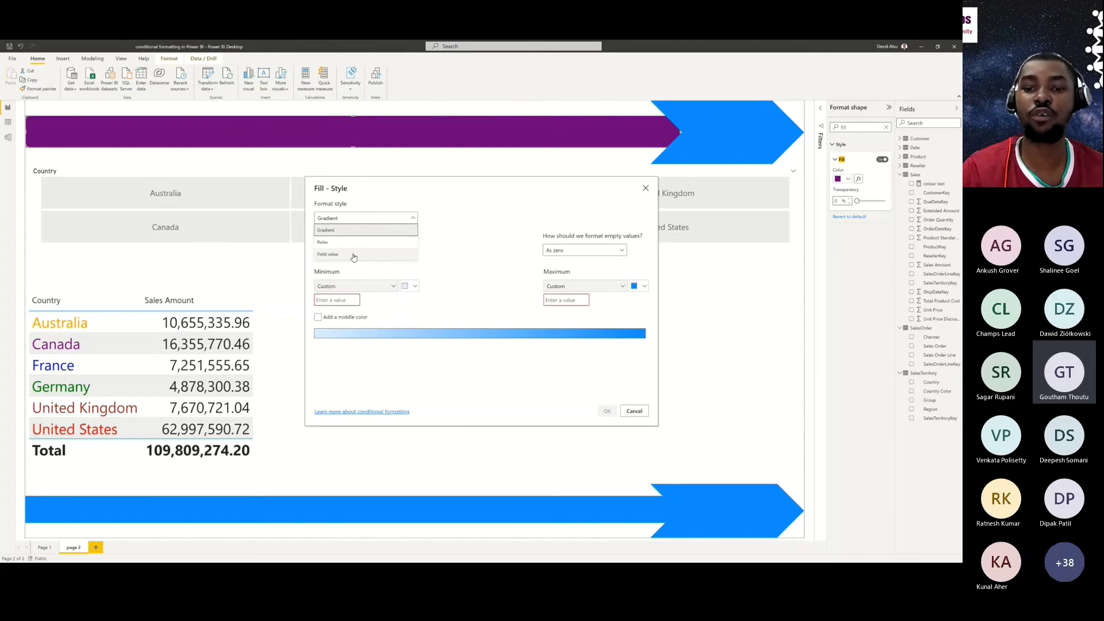
click(354, 255)
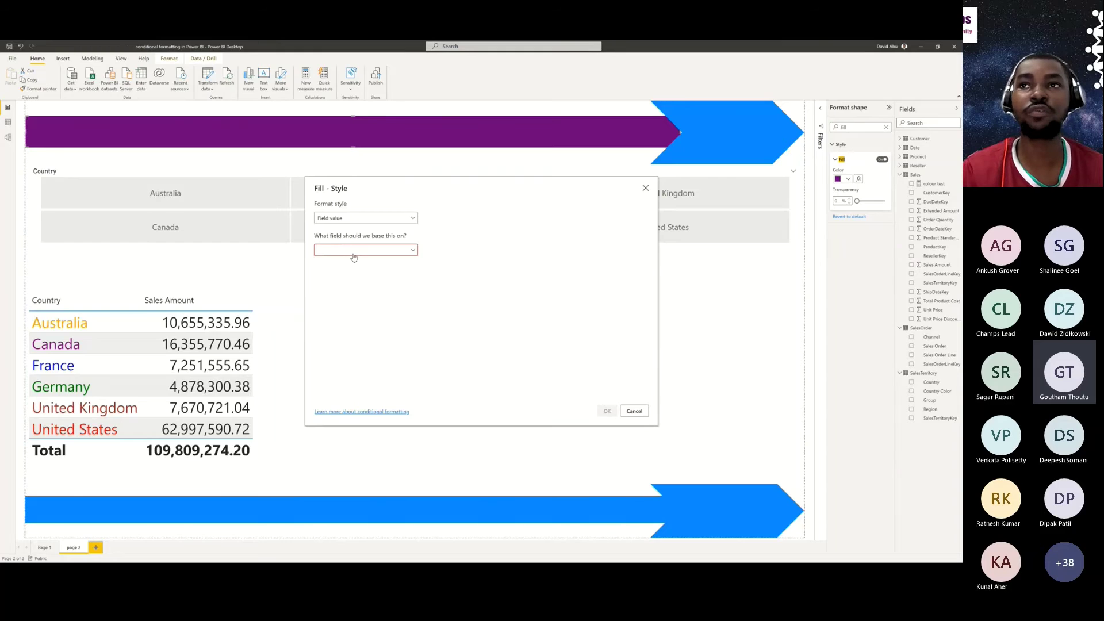
click(353, 253)
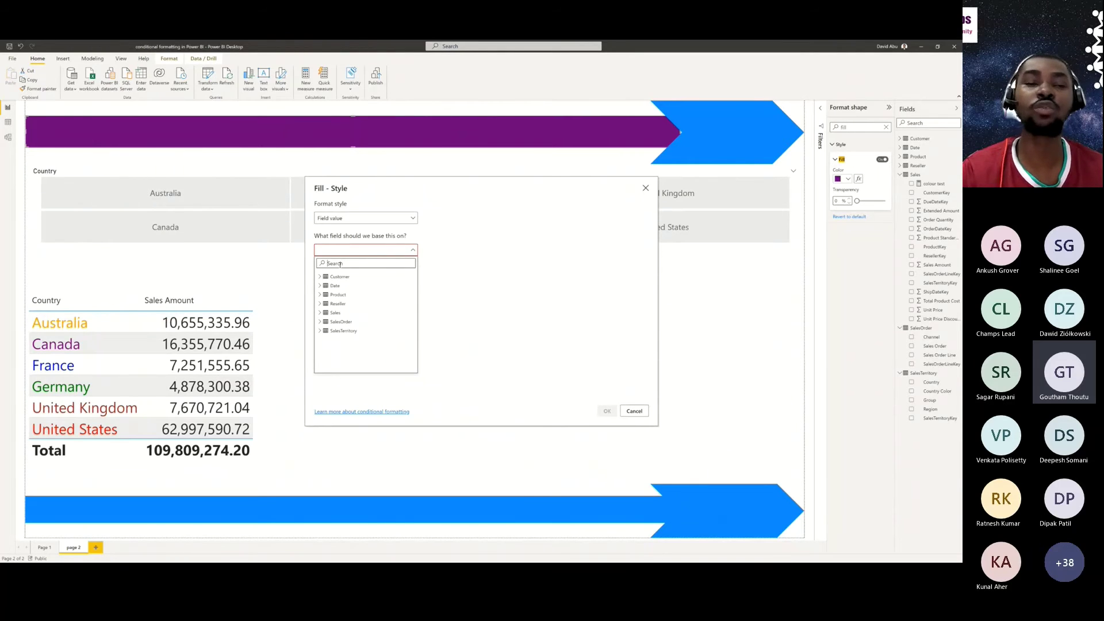
text(colo)
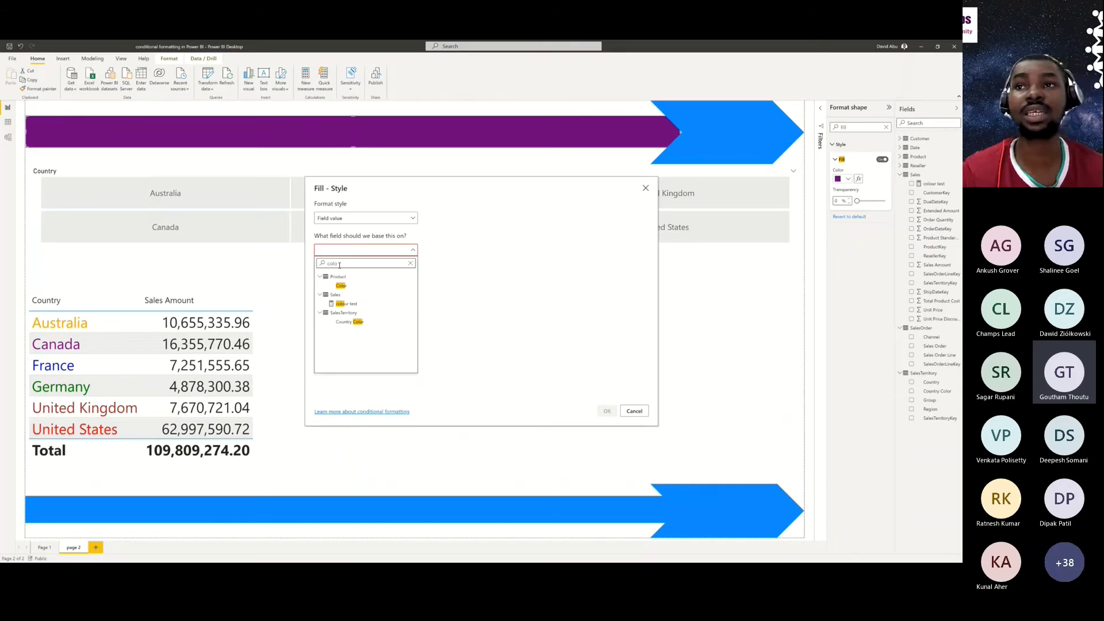
click(348, 304)
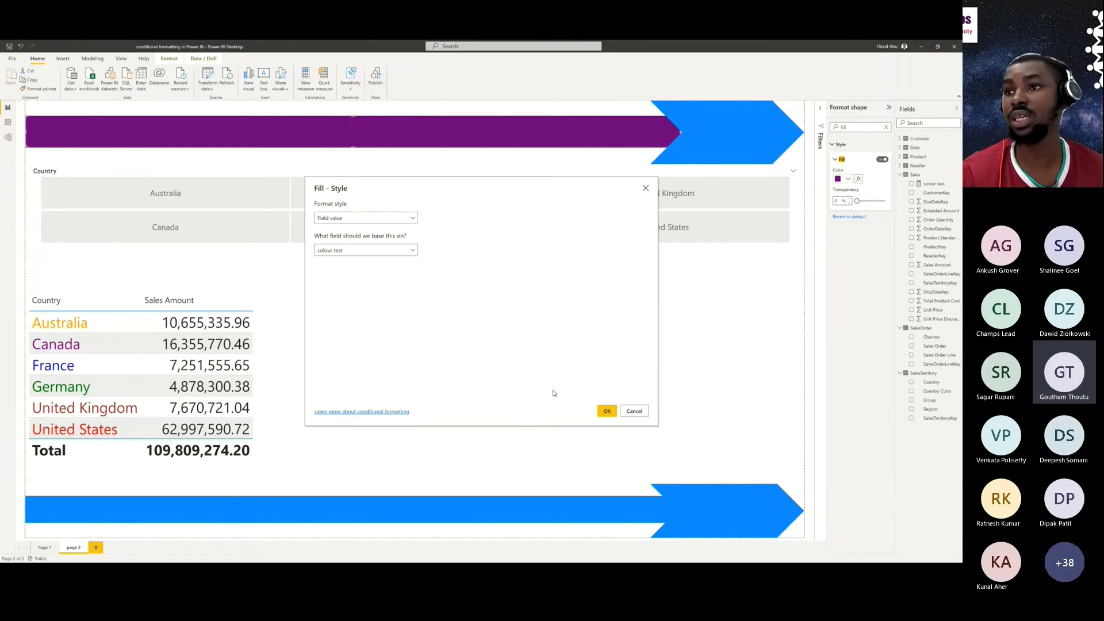
click(607, 412)
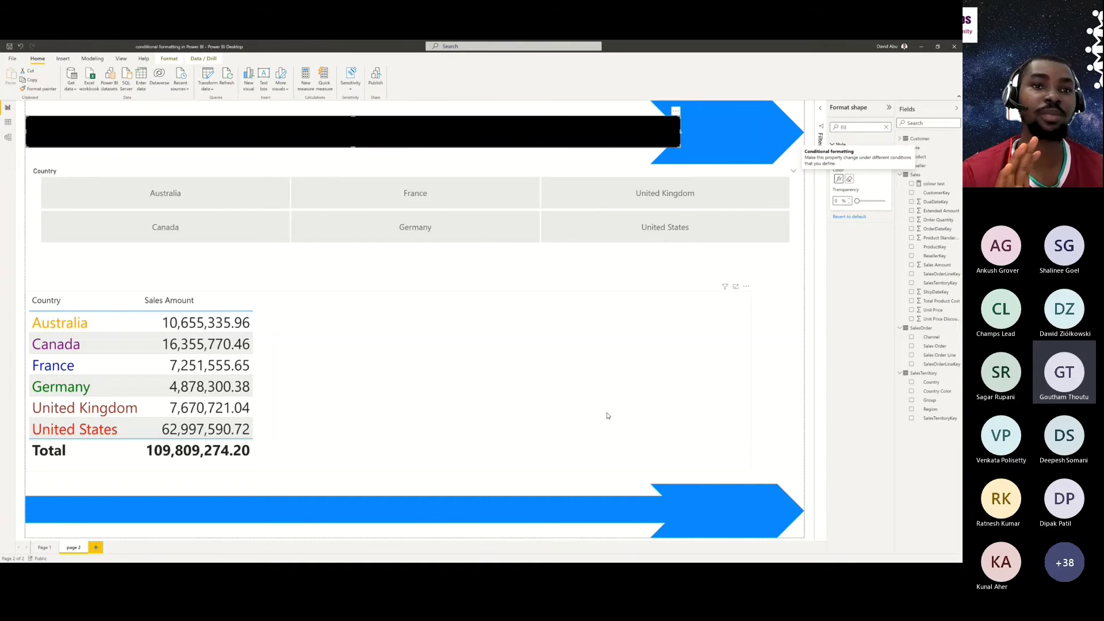
- Apply conditional formatting to the upper arrow's head fill using the Field value format style, based on the colour test measure
click(737, 150)
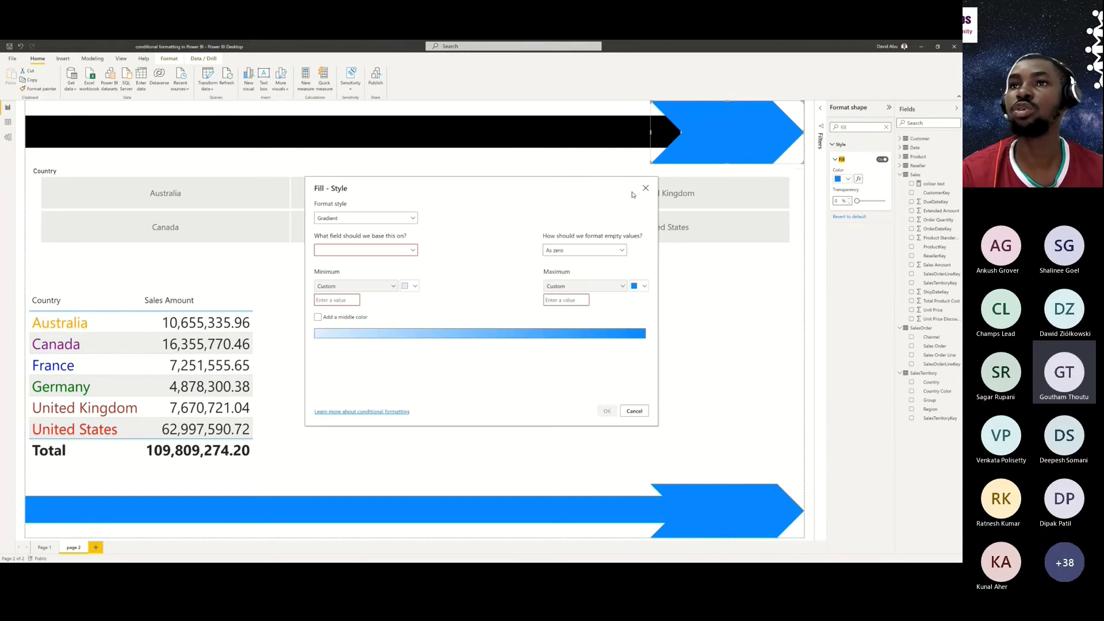
click(354, 223)
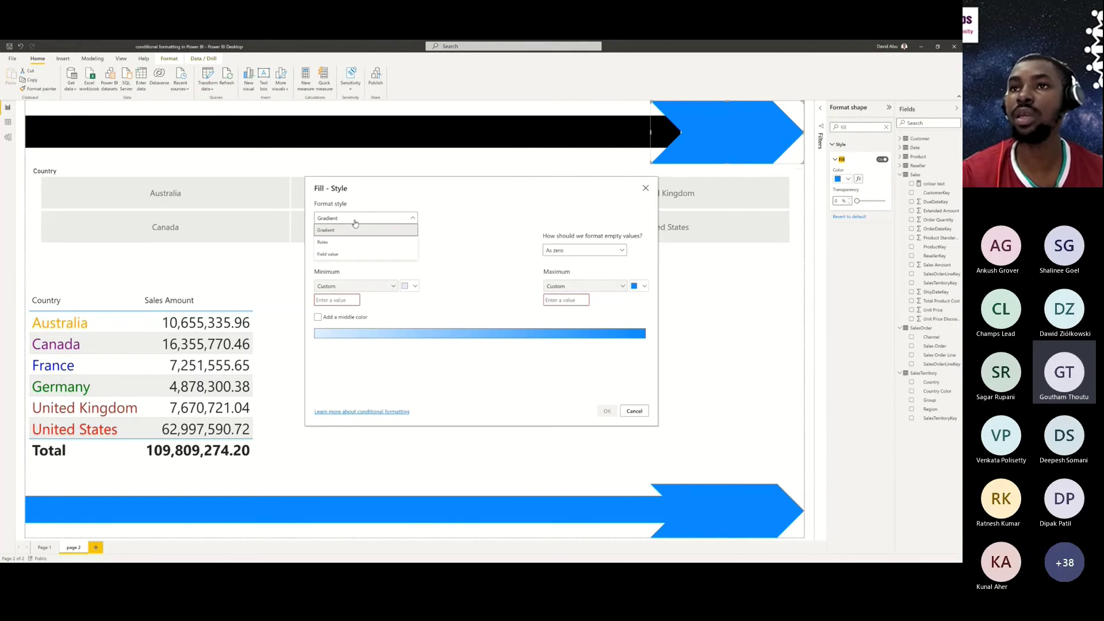
click(342, 250)
click(342, 251)
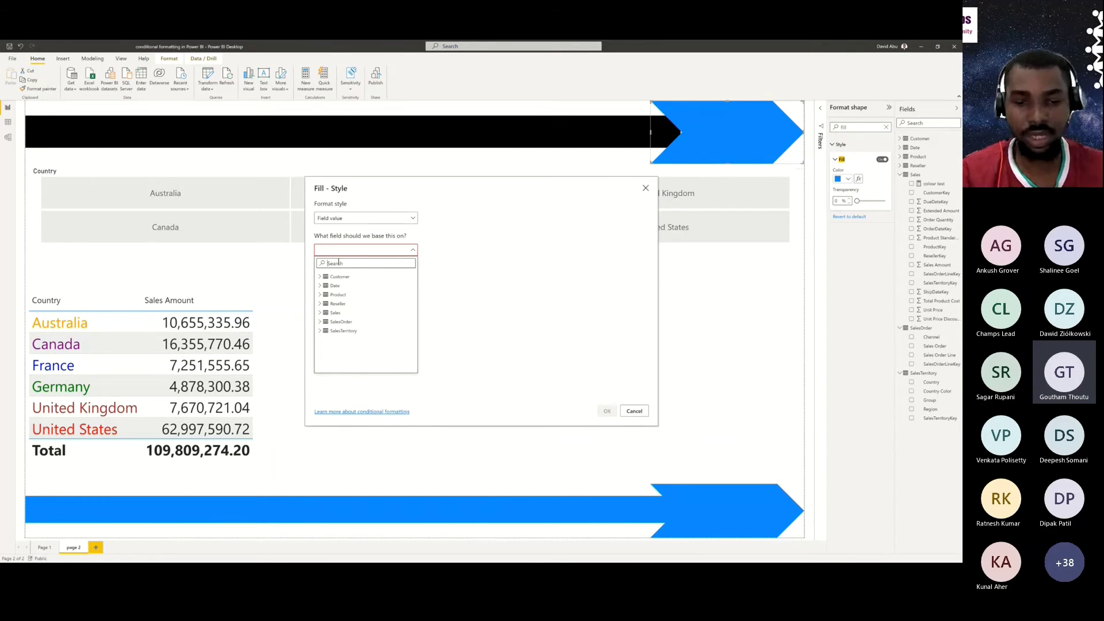
text(test)
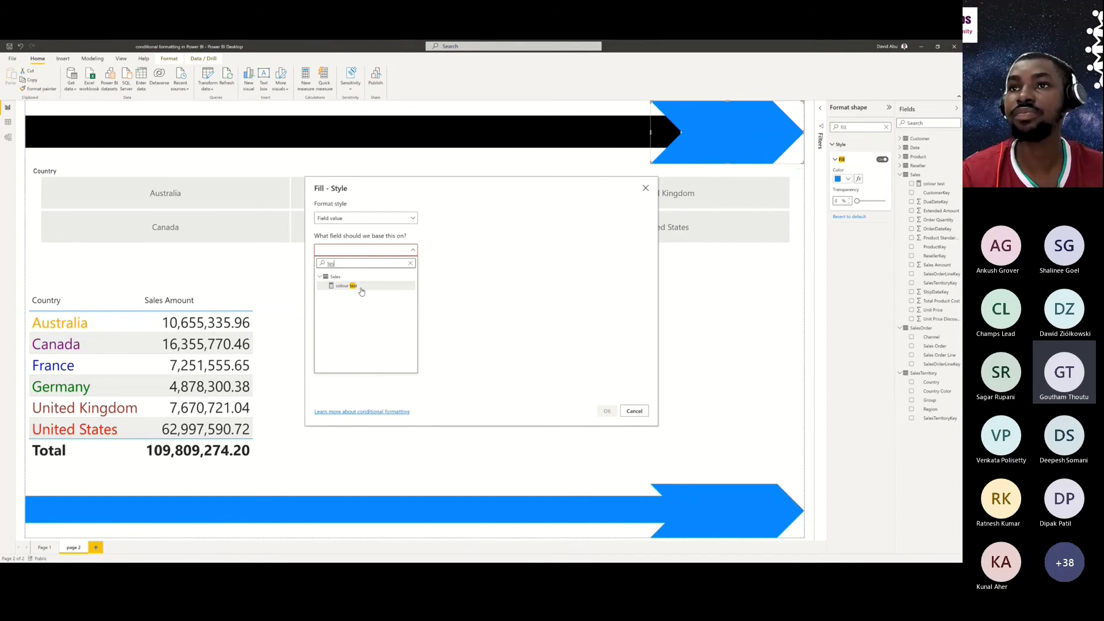
click(345, 286)
click(606, 410)
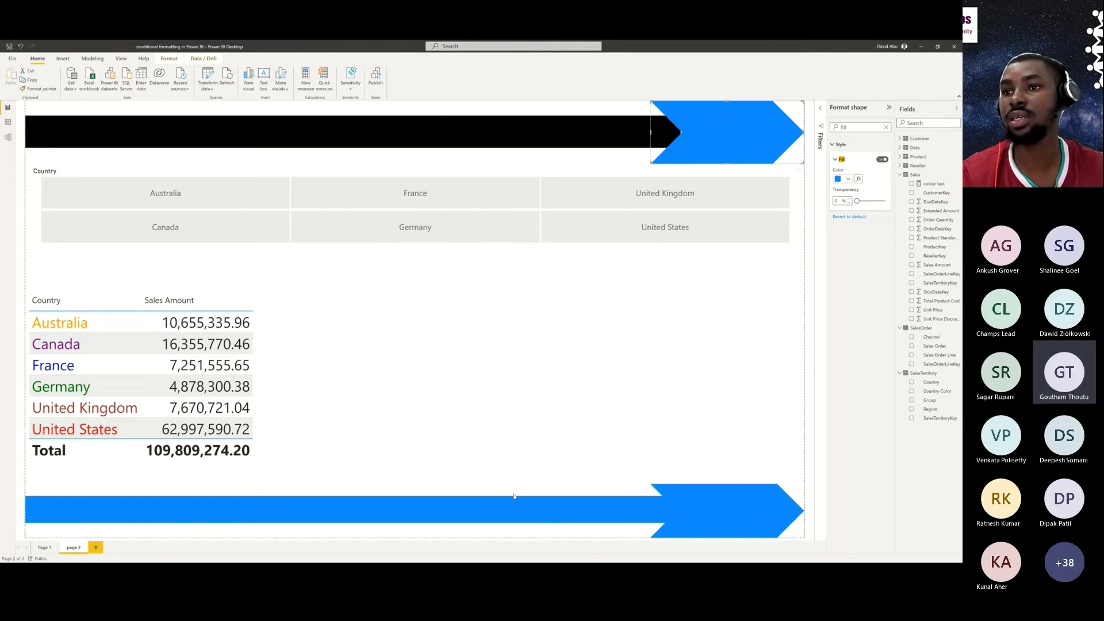
- Apply Field value conditional formatting based on the colour test measure to the fill of the lower arrow's rectangular bar
click(469, 506)
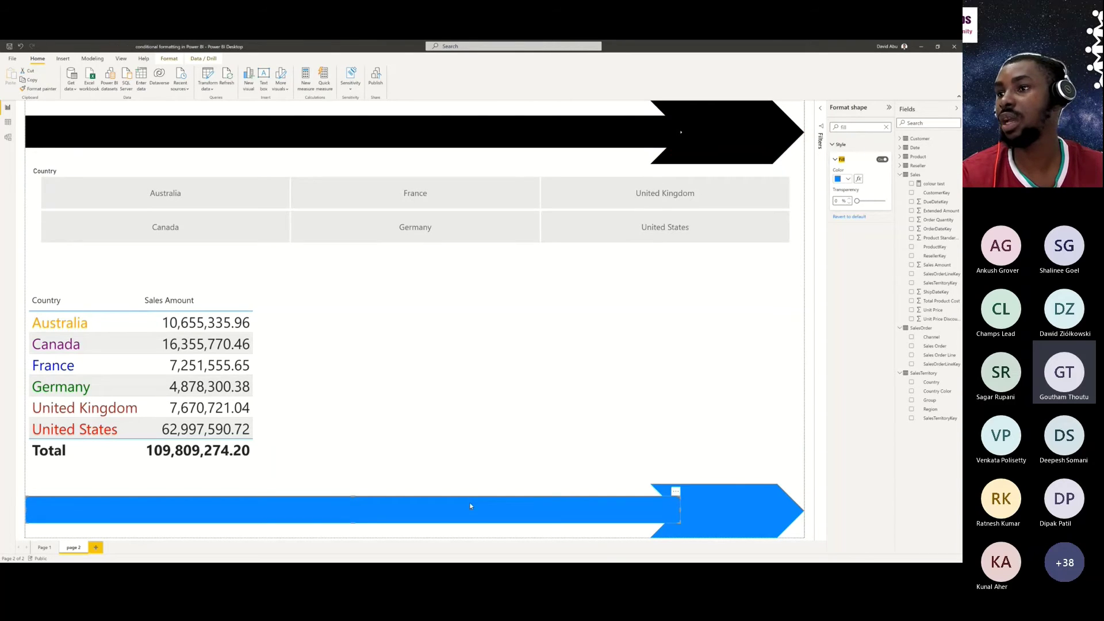
click(858, 179)
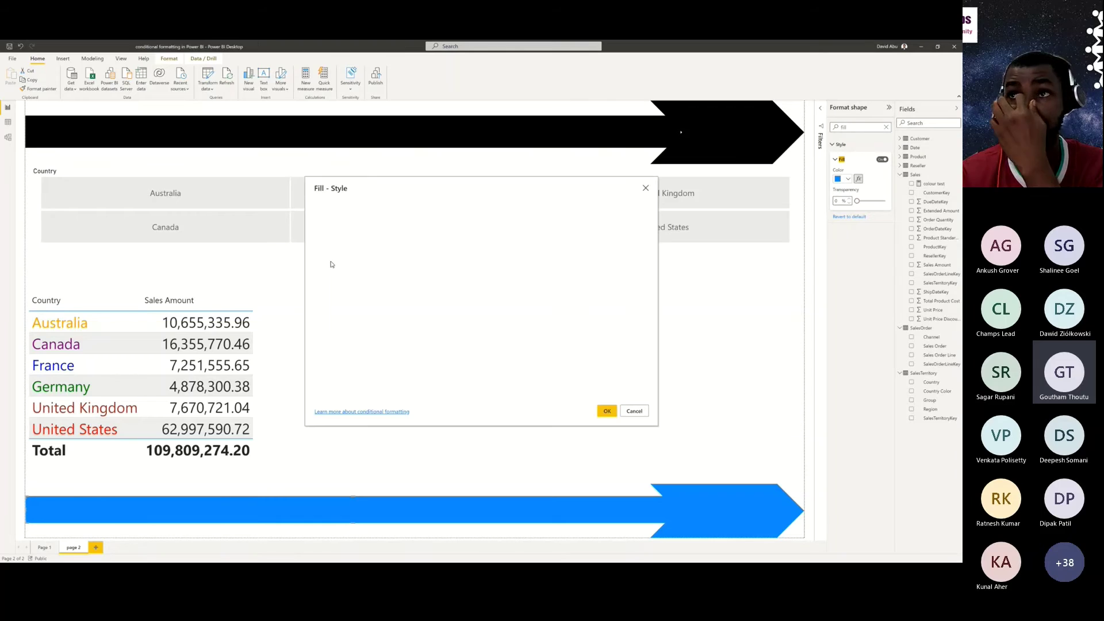
click(358, 218)
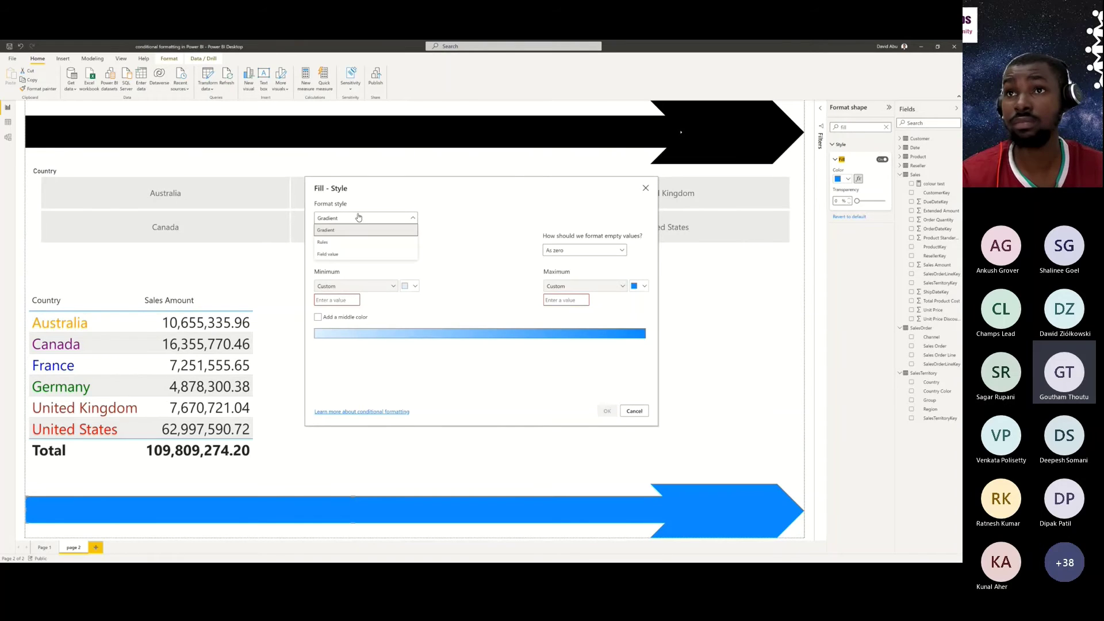
click(354, 256)
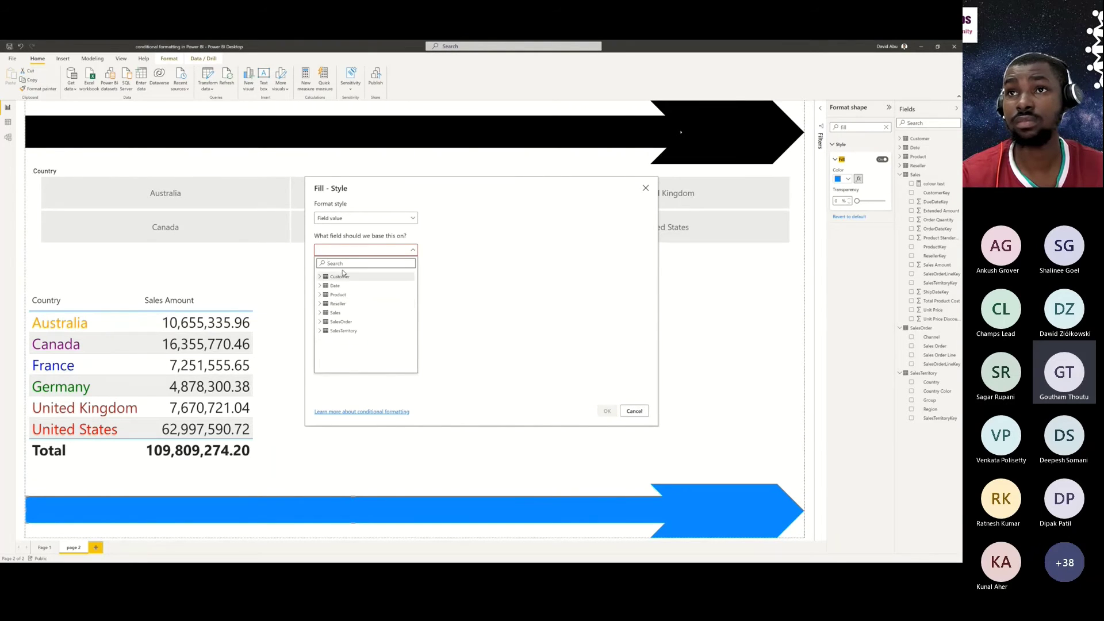
click(343, 266)
text(colour)
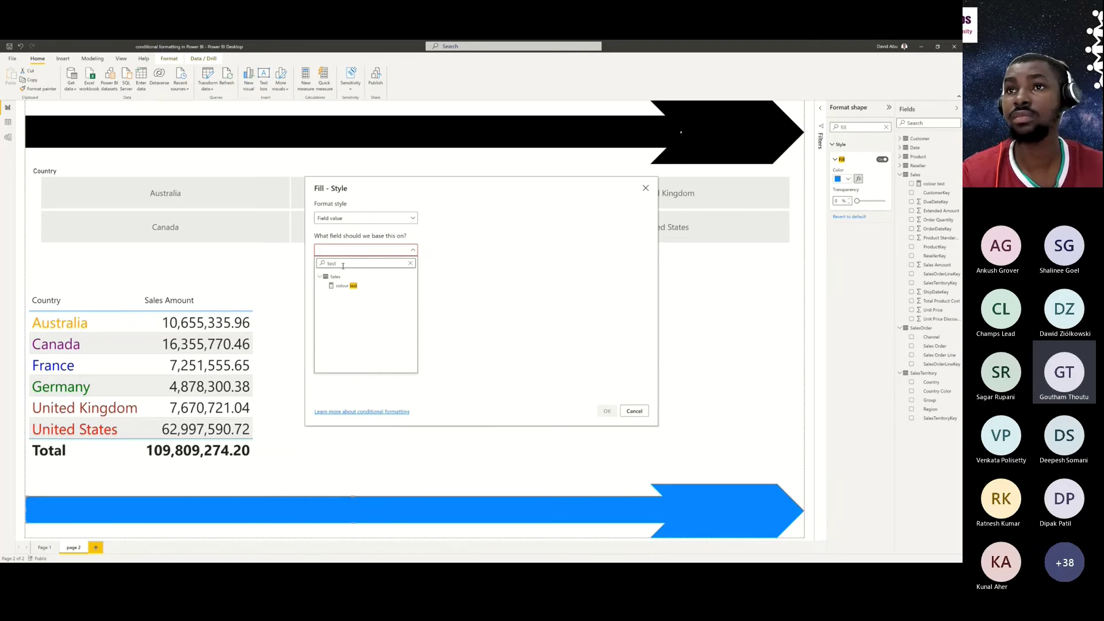
click(345, 285)
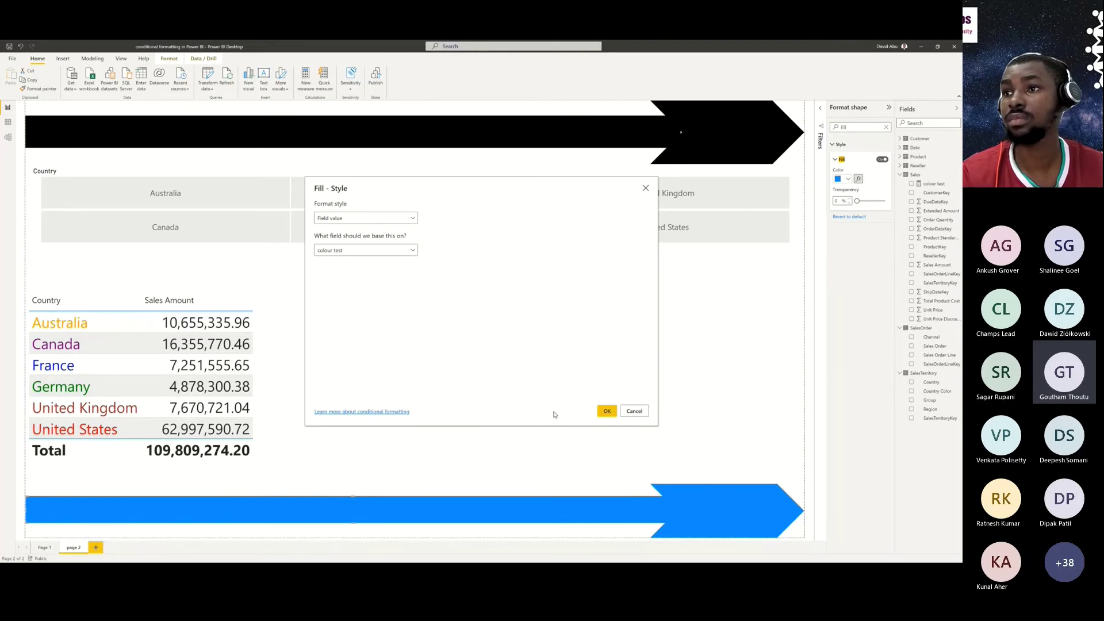
click(607, 410)
- Format the lower arrow's head fill by Field value, based on the colour test measure
click(713, 513)
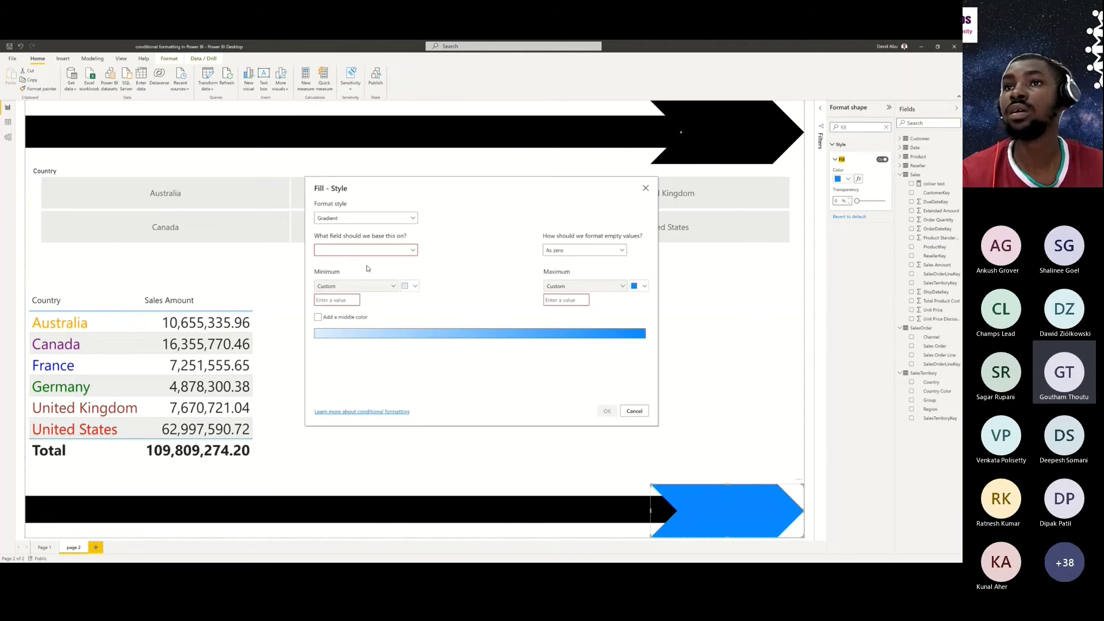
click(358, 221)
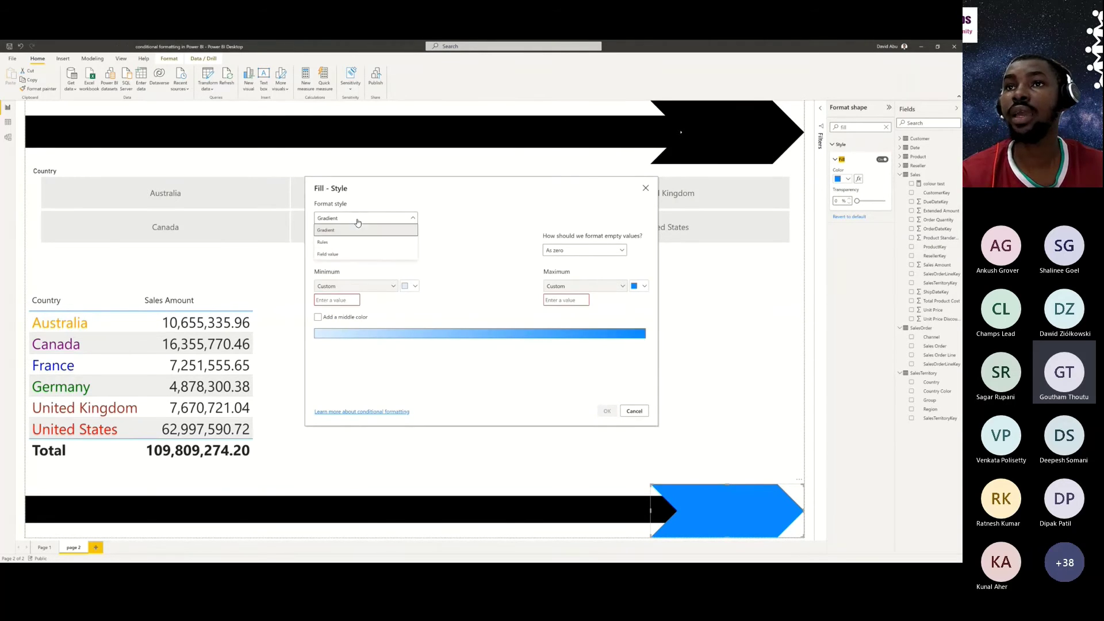
click(346, 255)
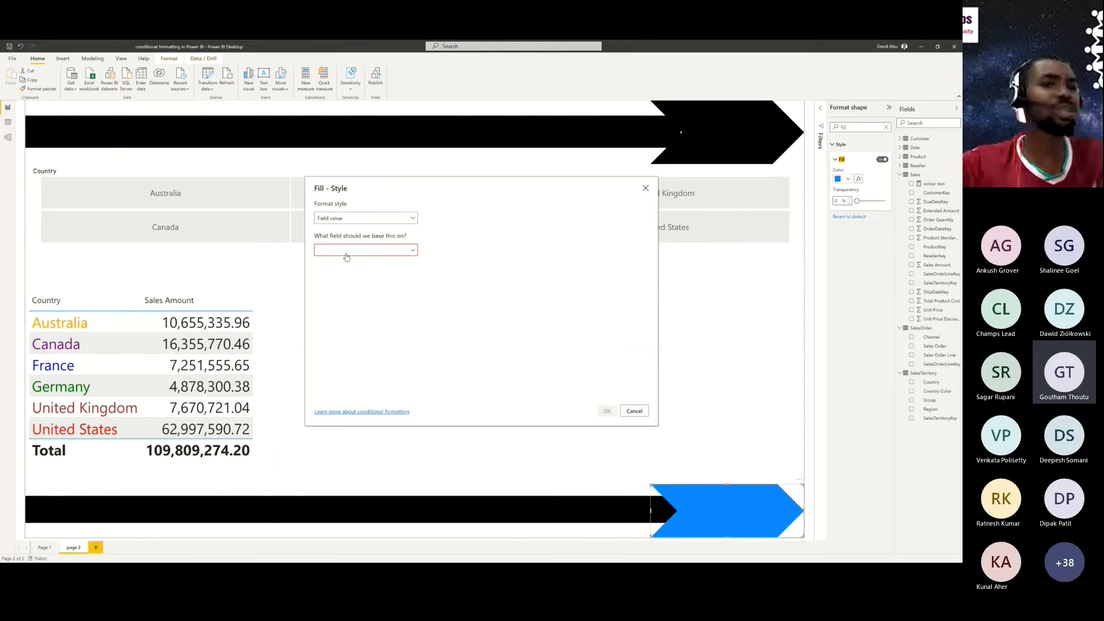
click(346, 256)
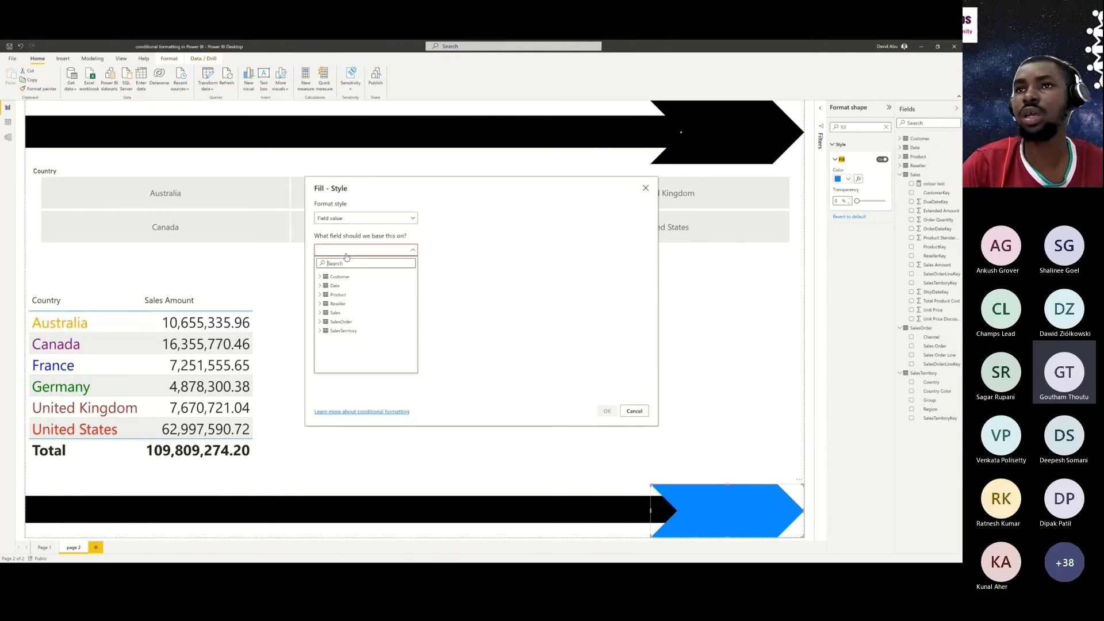
text(test)
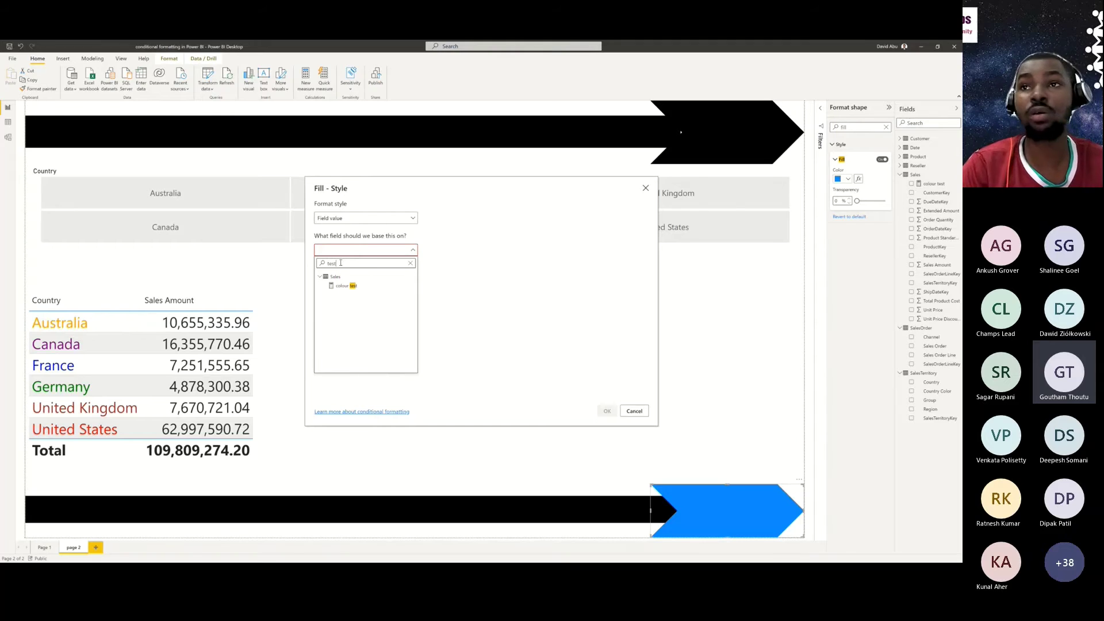
click(345, 285)
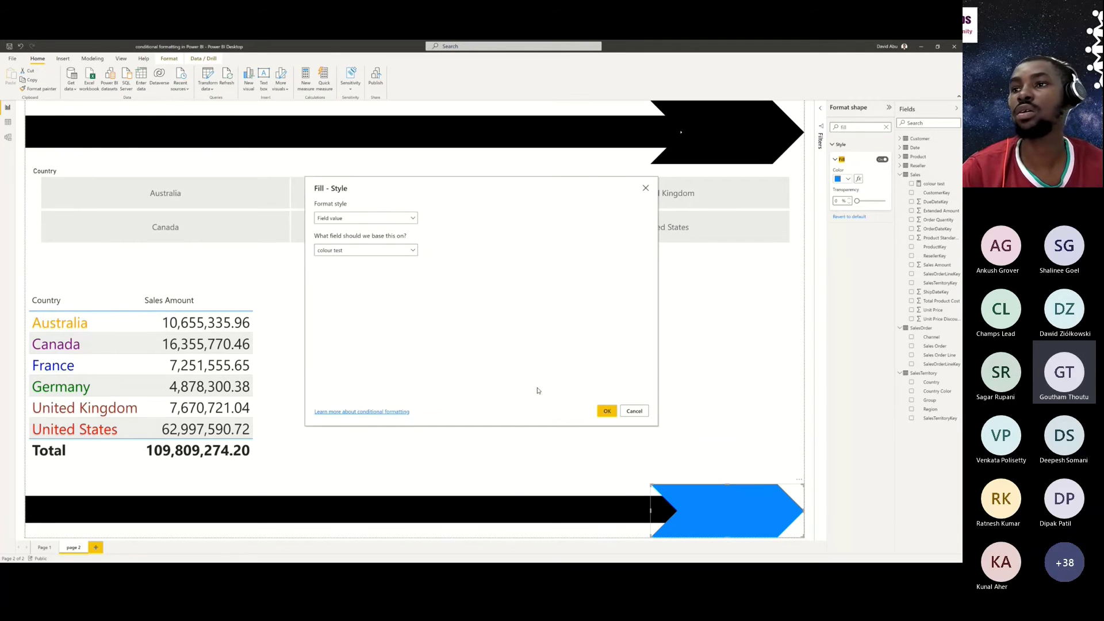
click(607, 411)
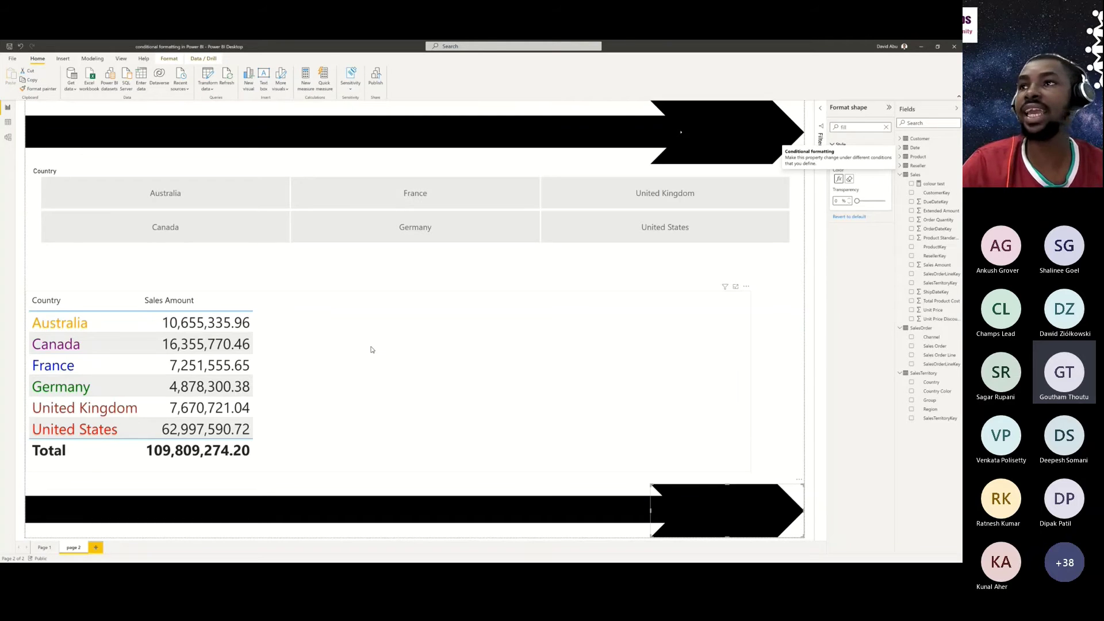
- Filter page 2 by Australia, Canada, France, Germany, United Kingdom and United States in turn to check the arrows' fill colors
click(169, 196)
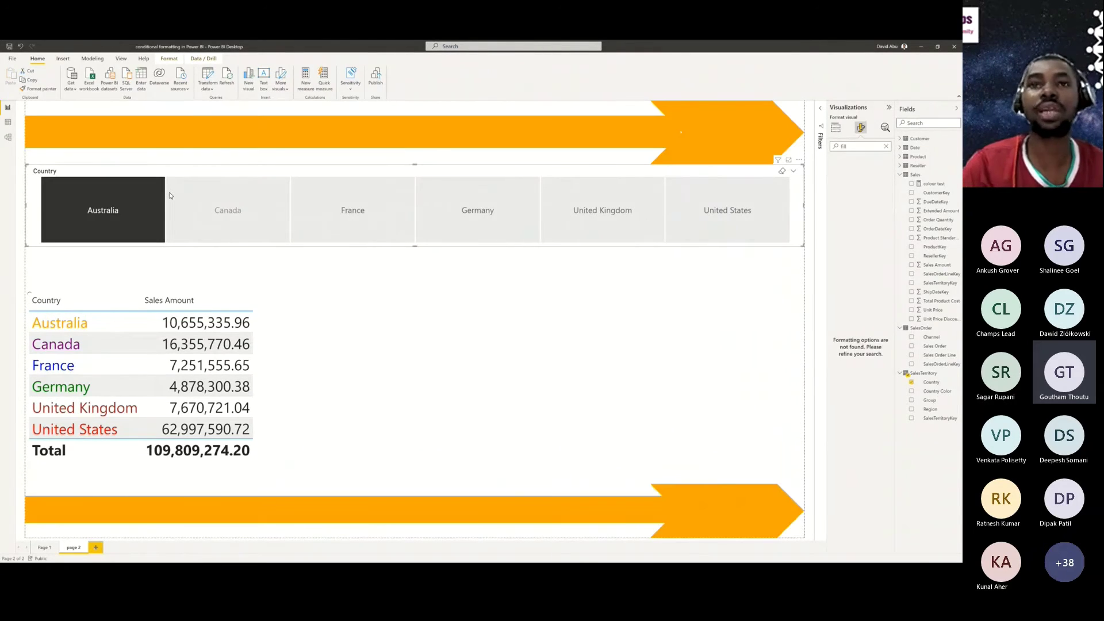
click(200, 215)
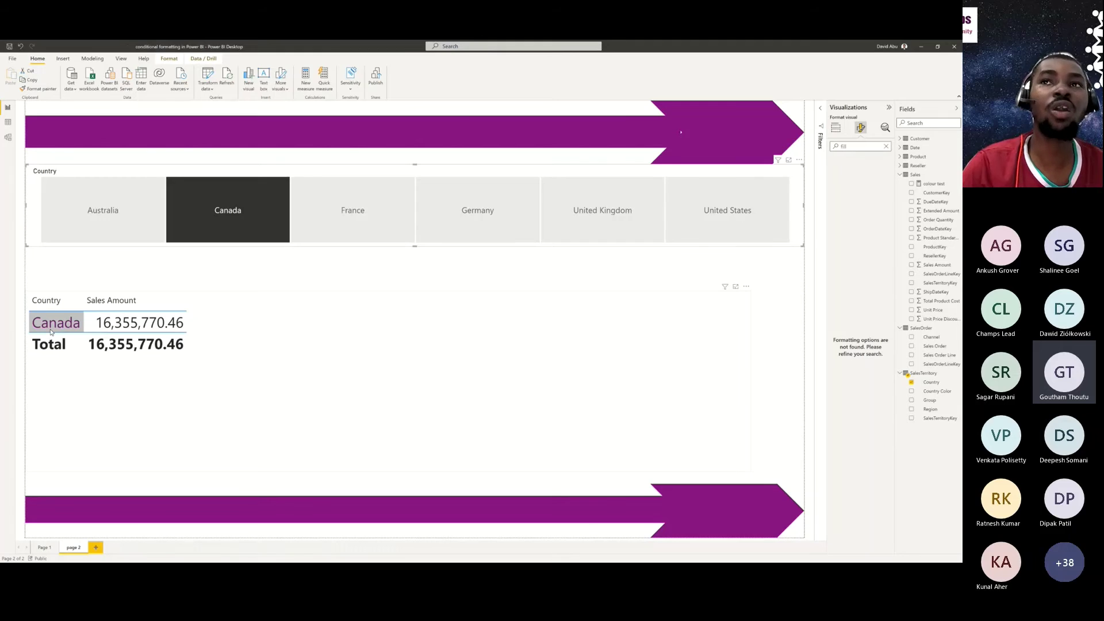
click(52, 332)
click(57, 325)
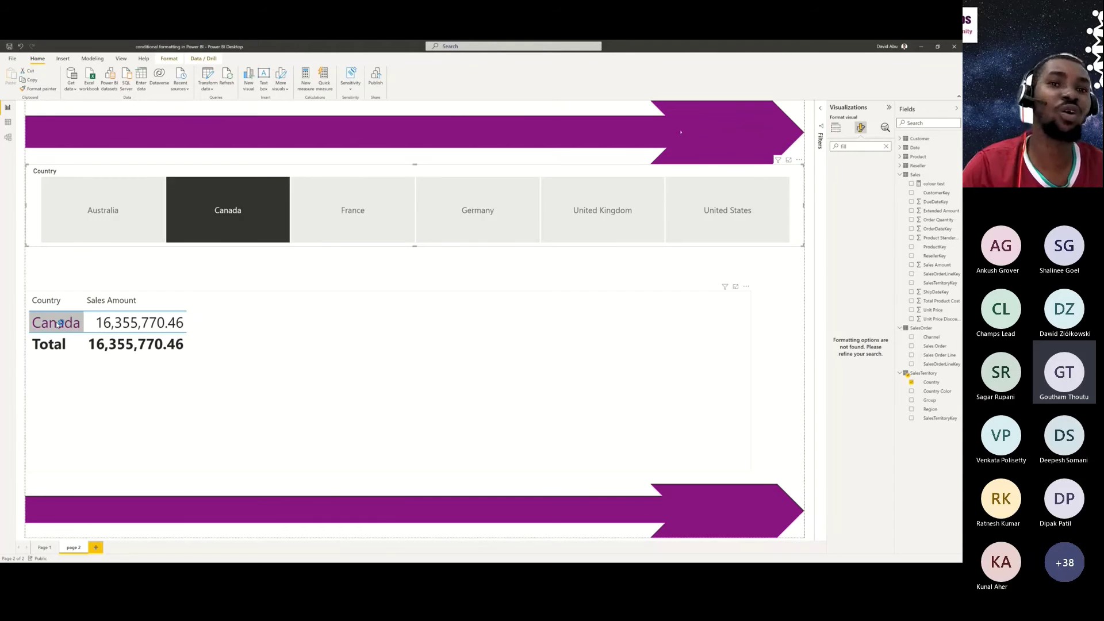
click(57, 324)
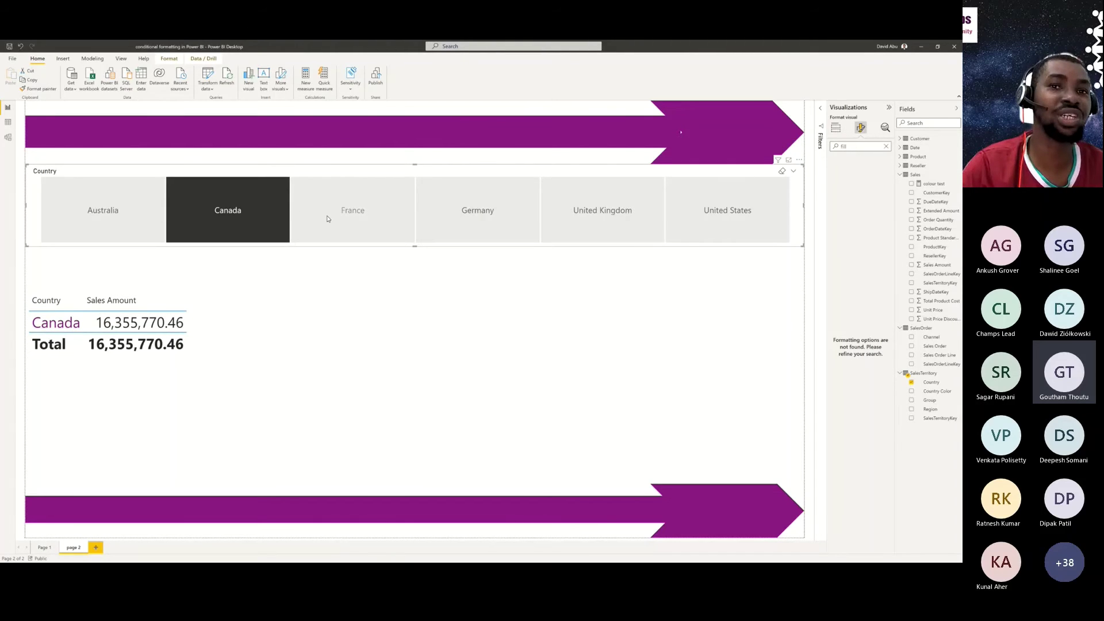
click(328, 218)
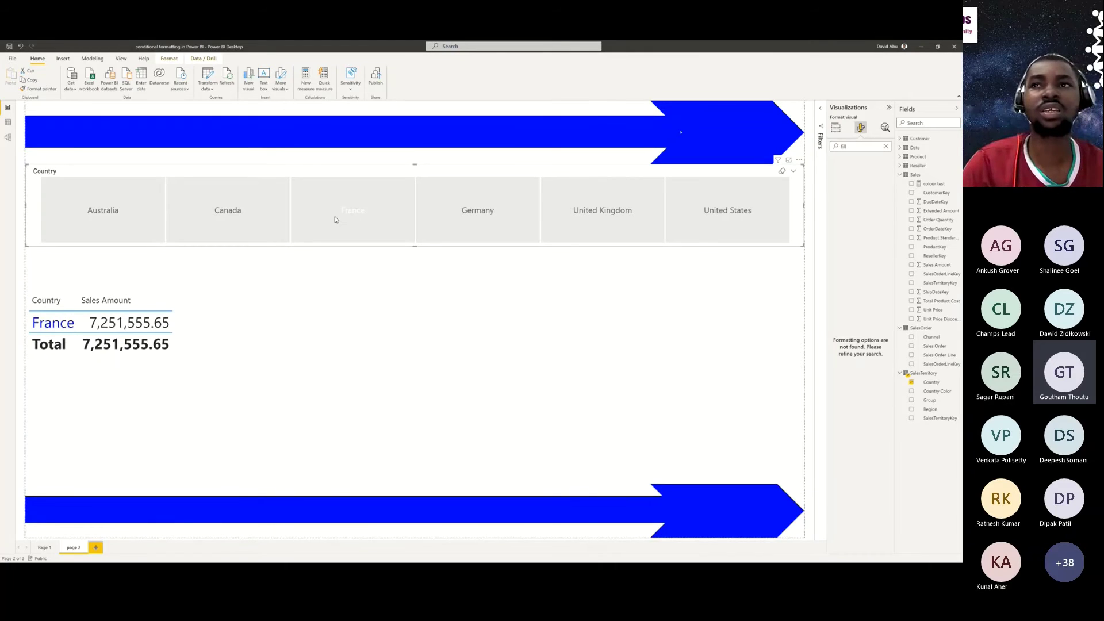
click(477, 224)
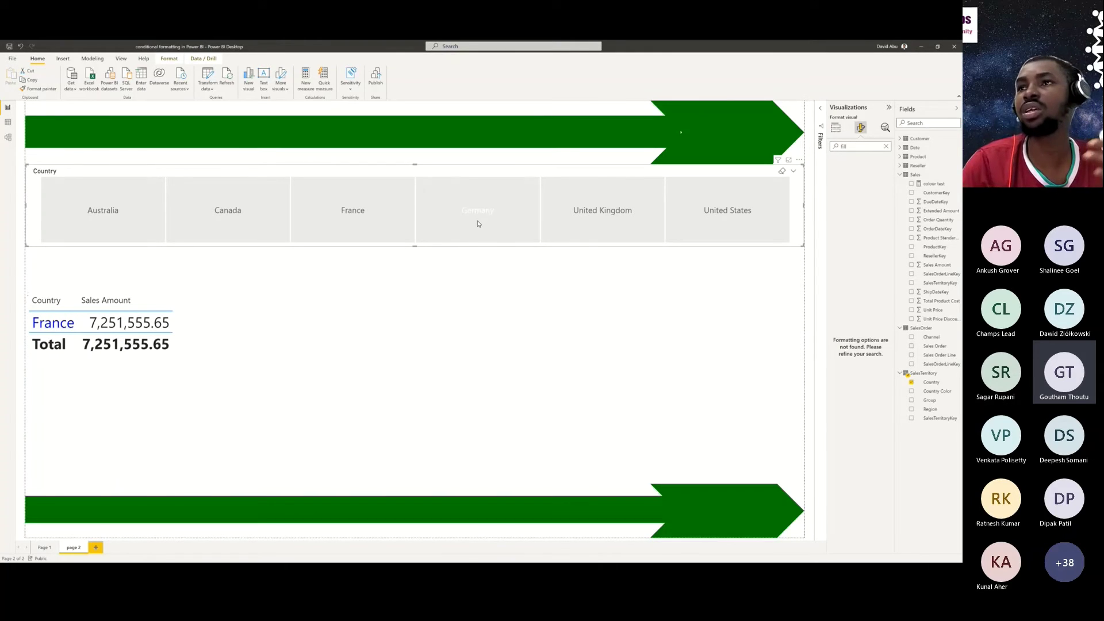
click(586, 220)
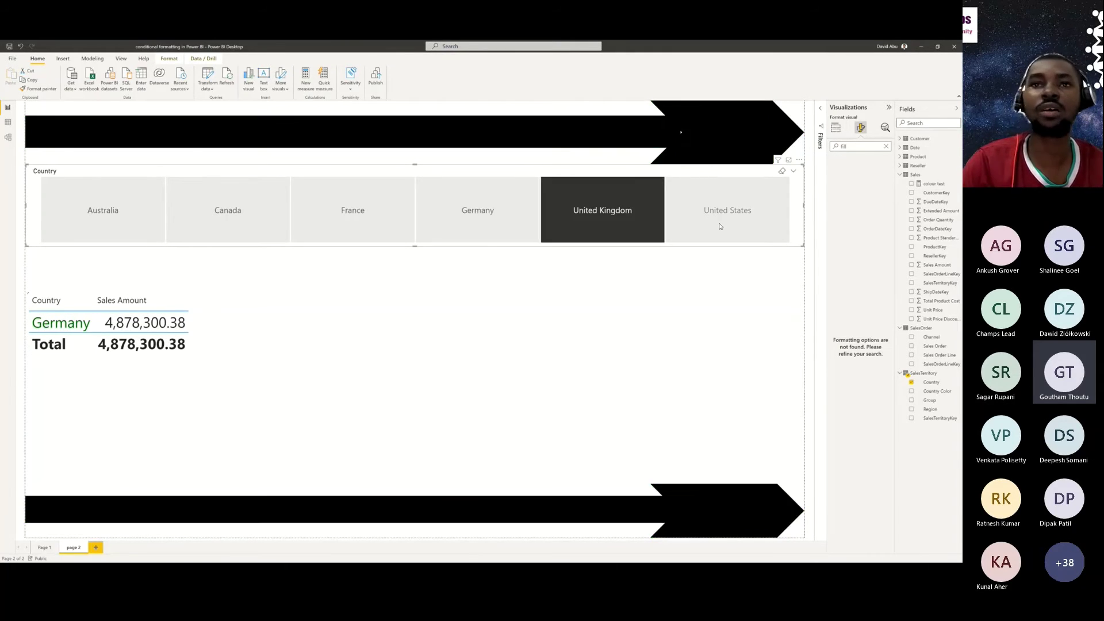
click(719, 225)
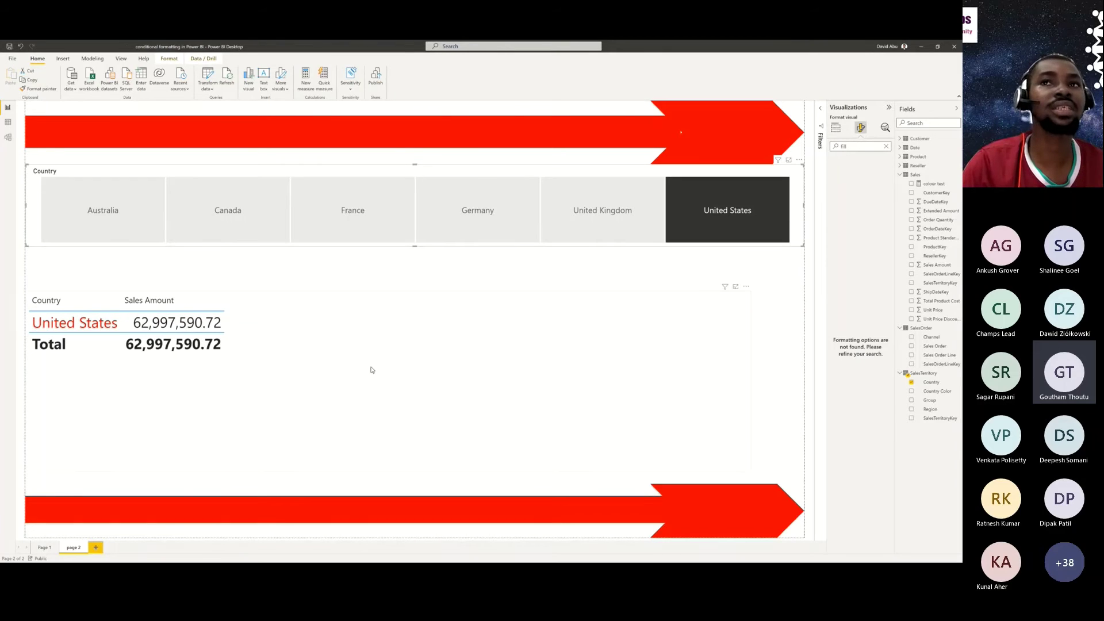
- Go back through the Country slicer from United Kingdom to Germany, France, Canada and Australia to recheck the arrow and table colors
click(593, 240)
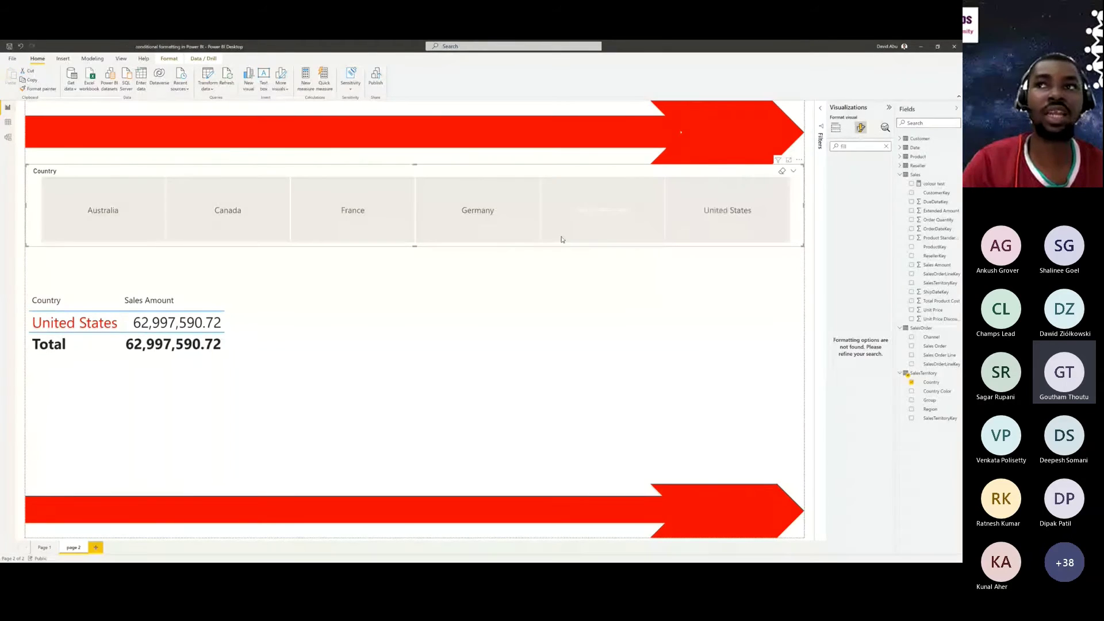
click(485, 227)
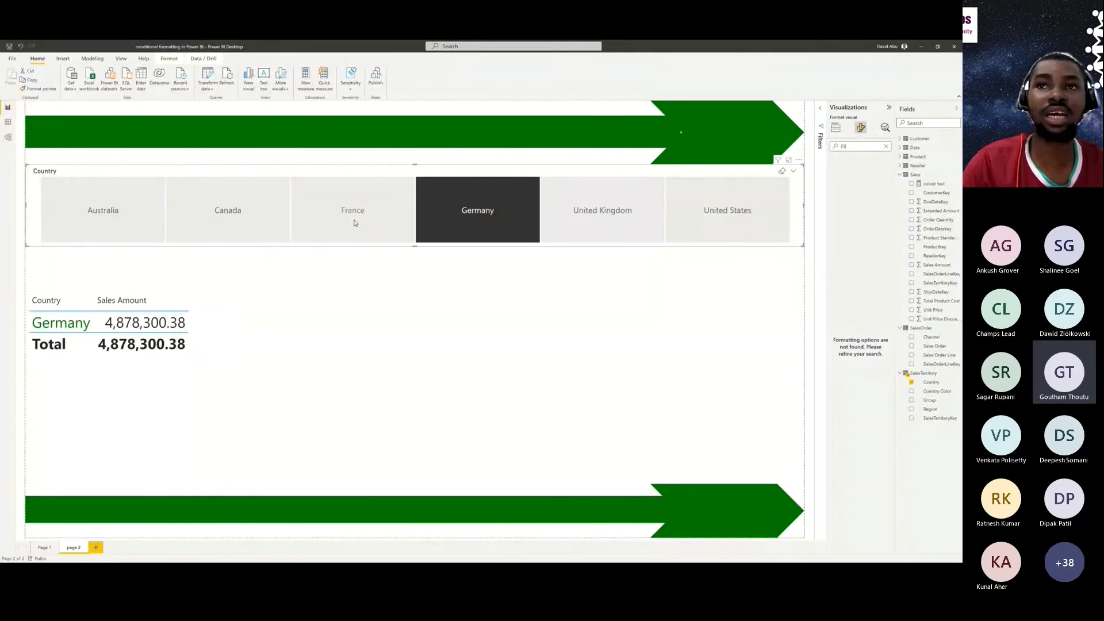
click(316, 218)
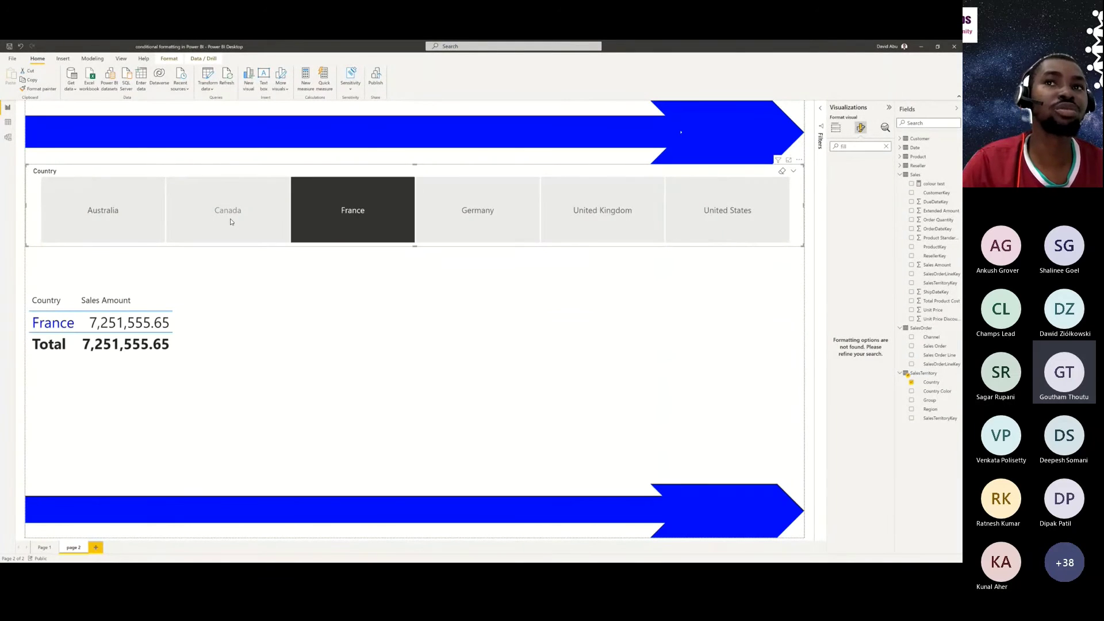
click(230, 214)
click(131, 223)
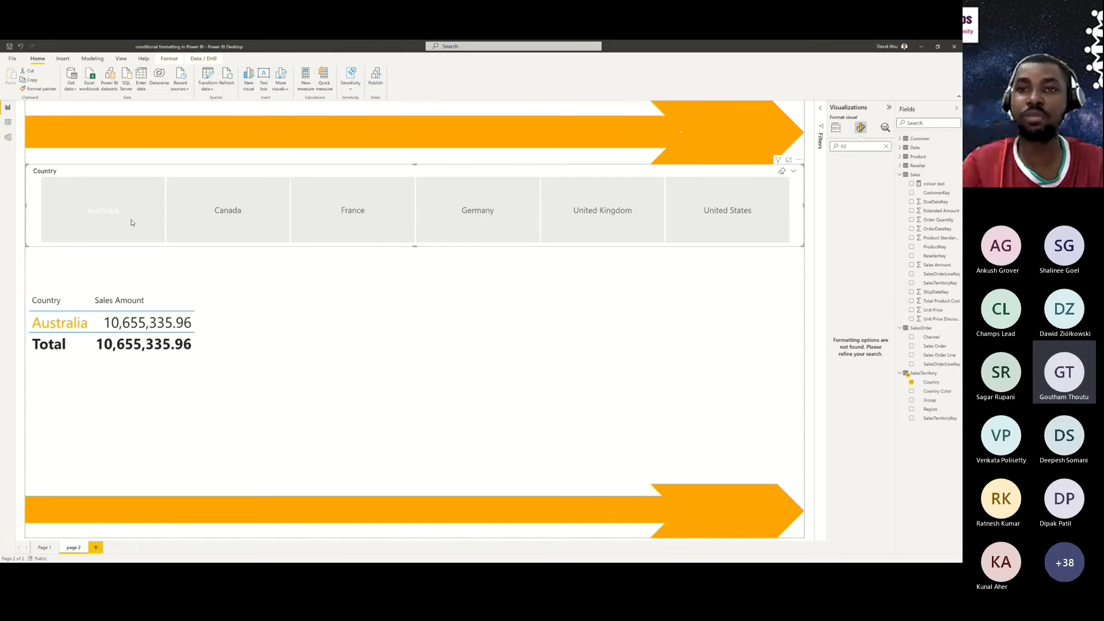
- Switch to the PowerPoint slide show, present the slide after DEMO with the Power BI learning links, and return to Power BI Desktop
key(alt+Tab)
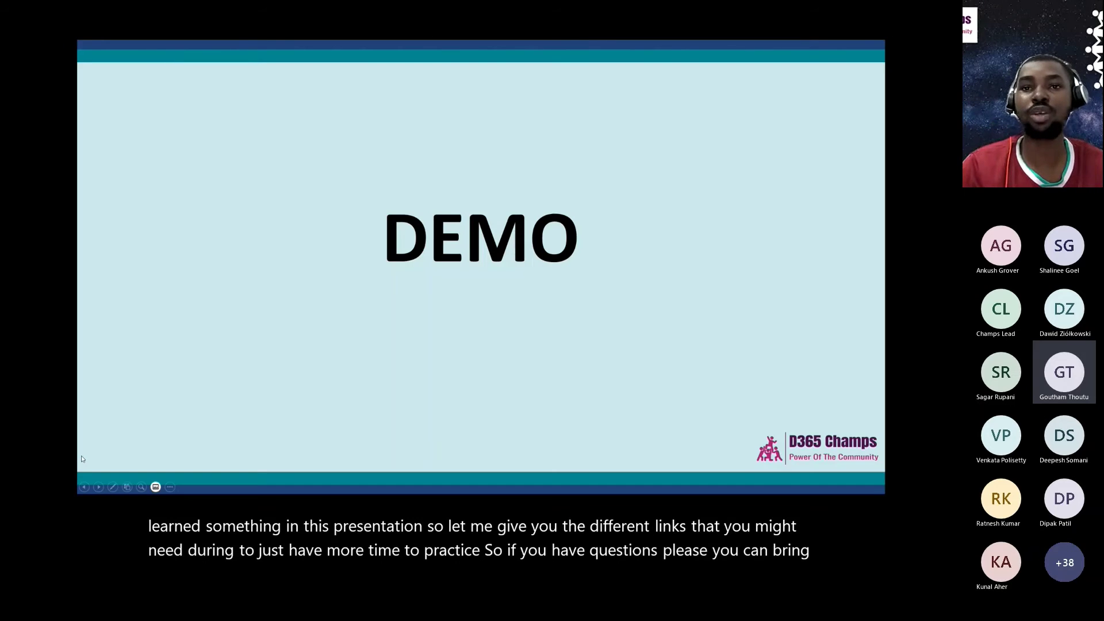
click(99, 487)
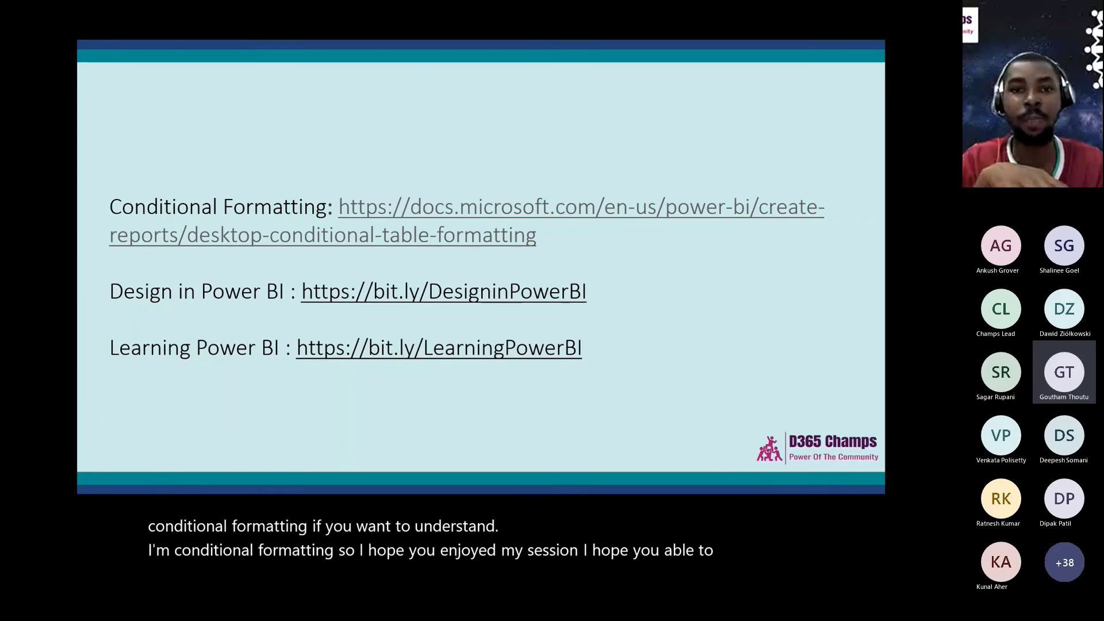
key(alt+Tab)
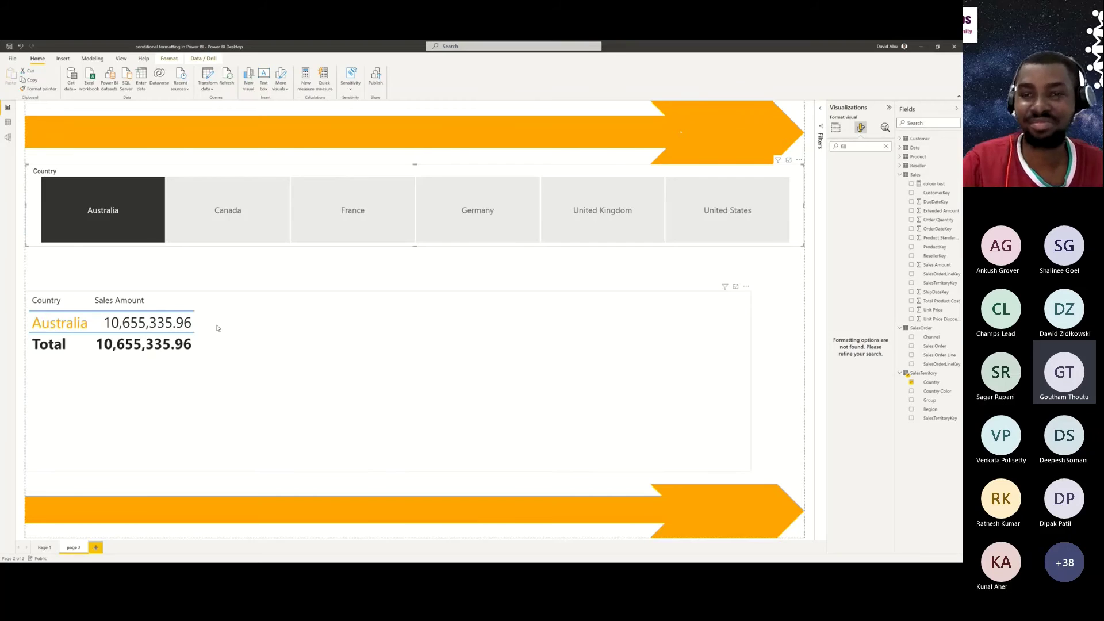
- Clear the Australia selection in the Country slicer and display the SalesTerritory table's data
click(137, 234)
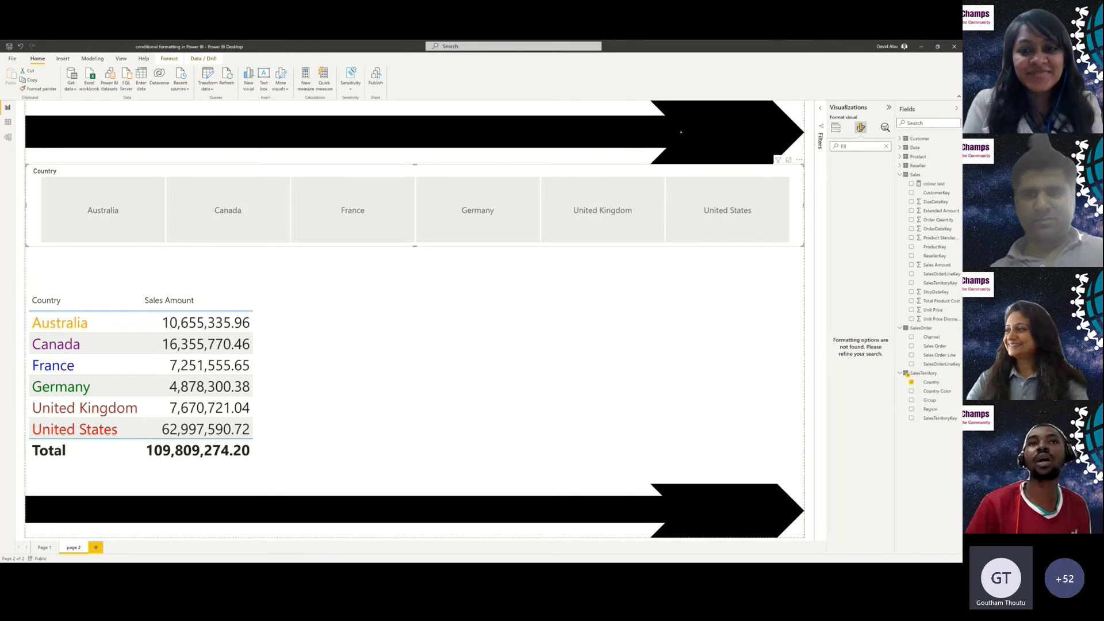
click(9, 123)
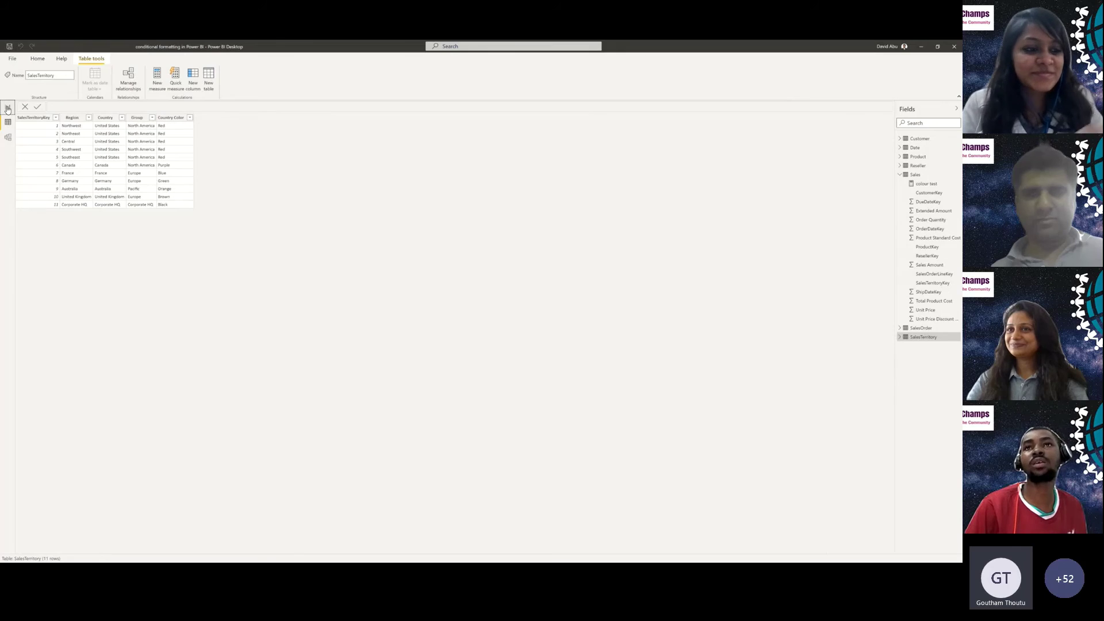
- Return to the report's Page 1 and select the key influencers visual to show its Sales Amount analysis fields
click(8, 108)
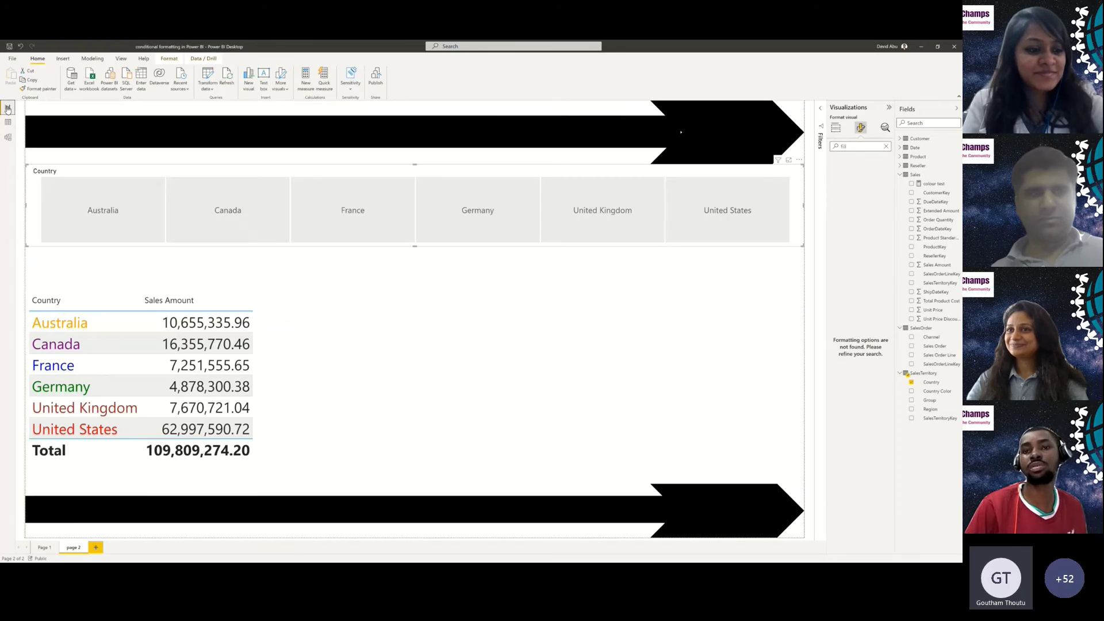
click(42, 547)
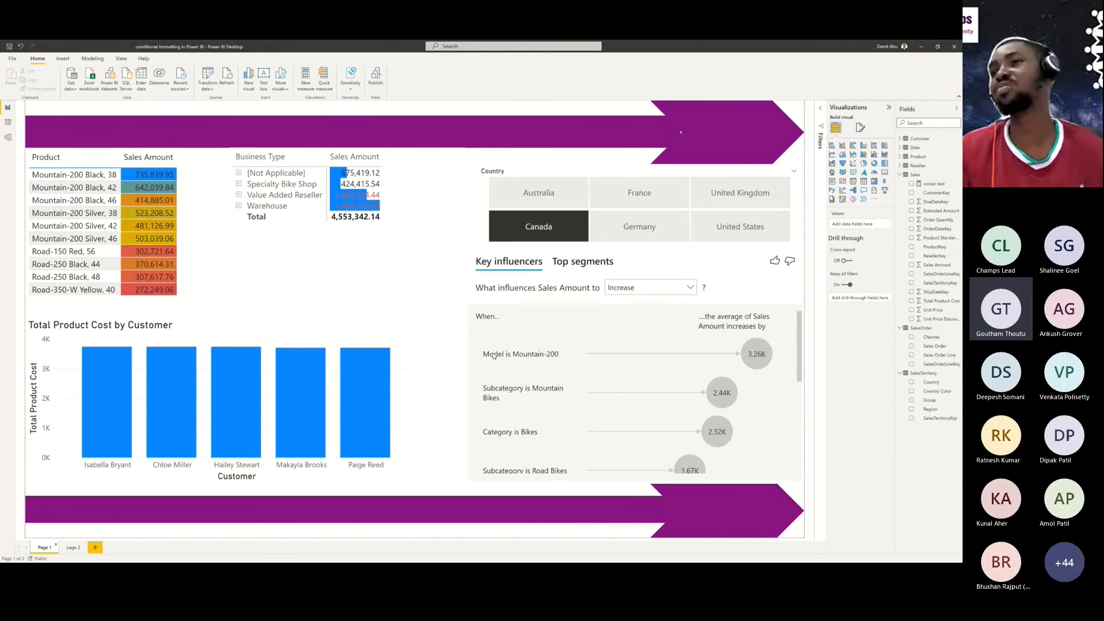
click(619, 264)
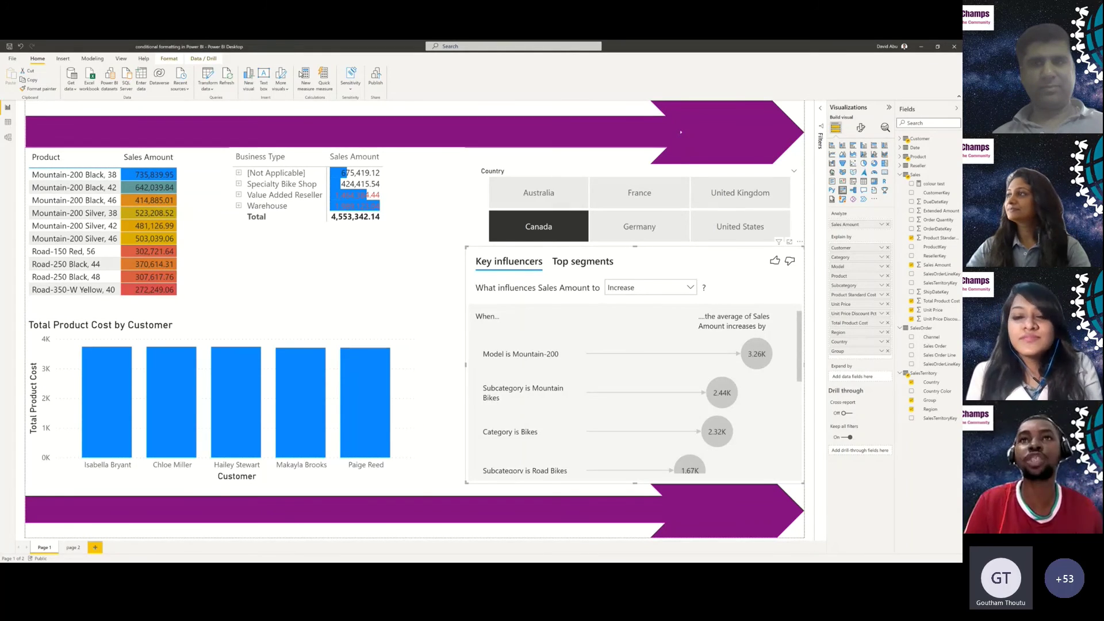
- Check the installed Power BI Desktop version in the product information, and close it
click(121, 60)
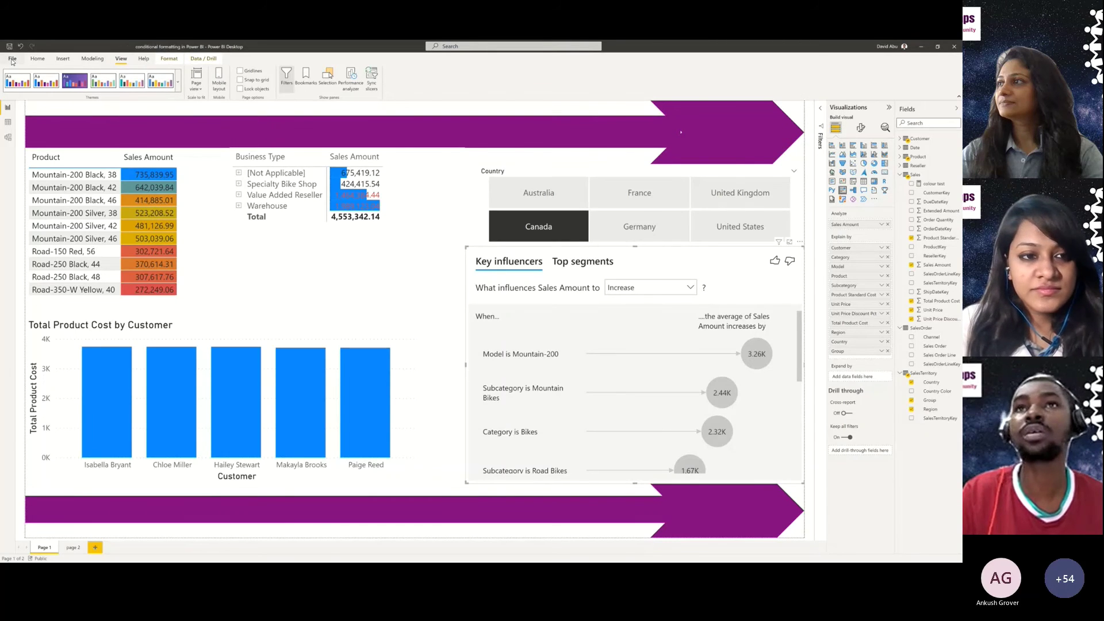
click(144, 60)
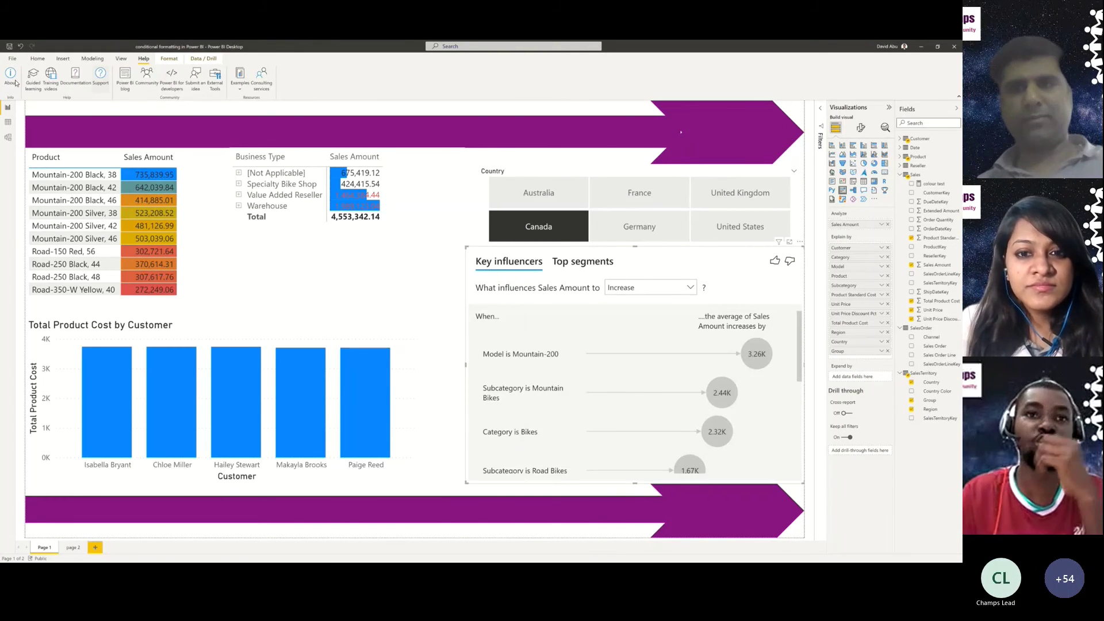
click(11, 76)
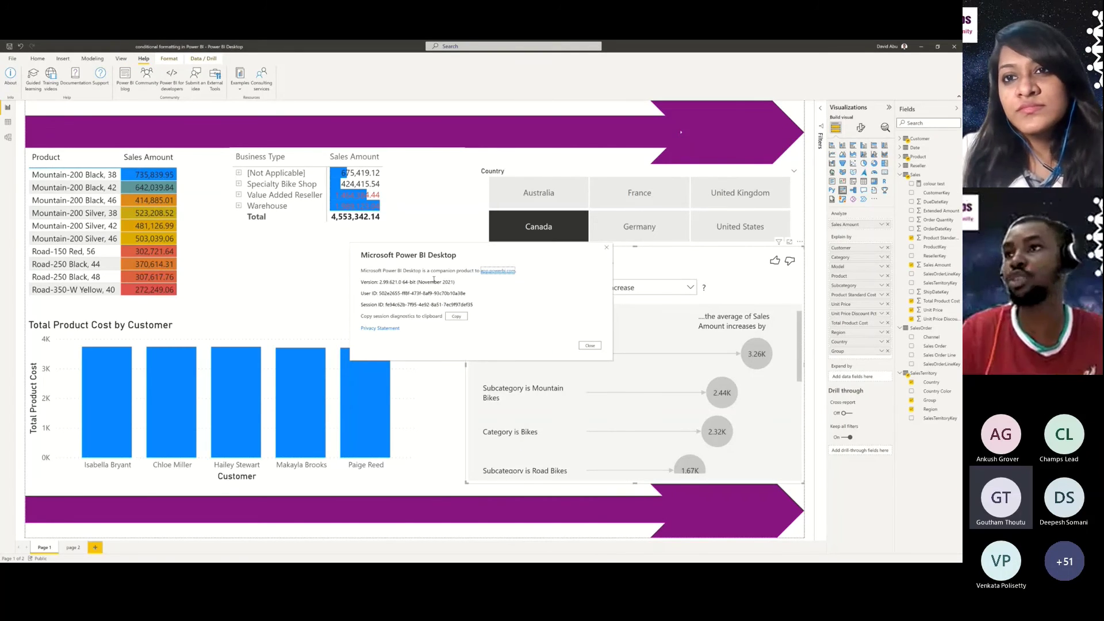
click(607, 249)
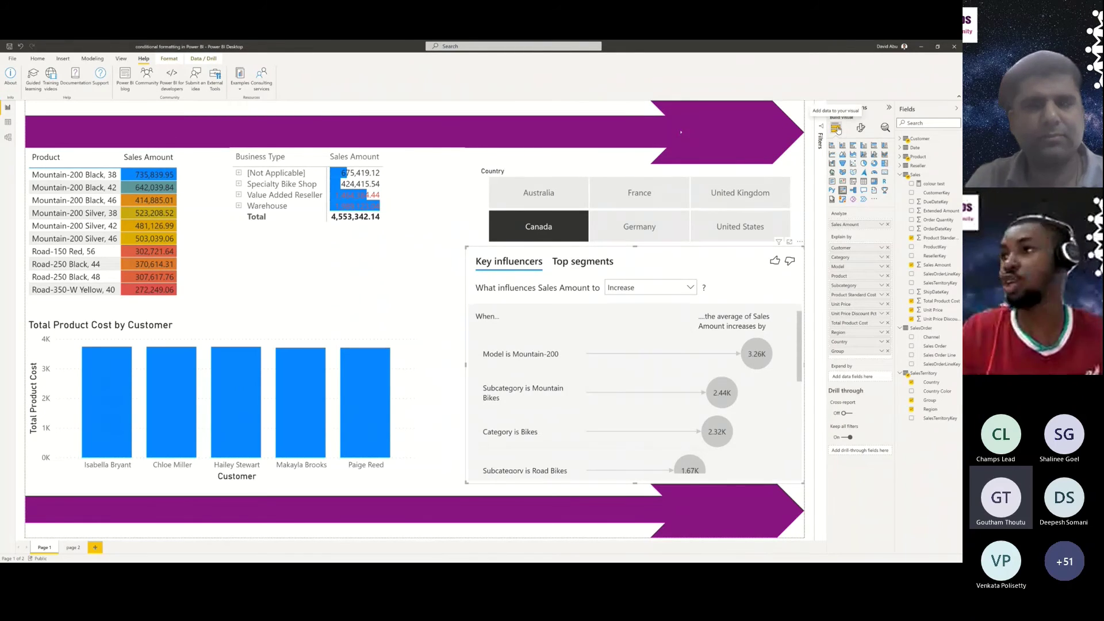
- Show the conditional formatting options available for Sales Amount in page 2's country sales table
click(73, 549)
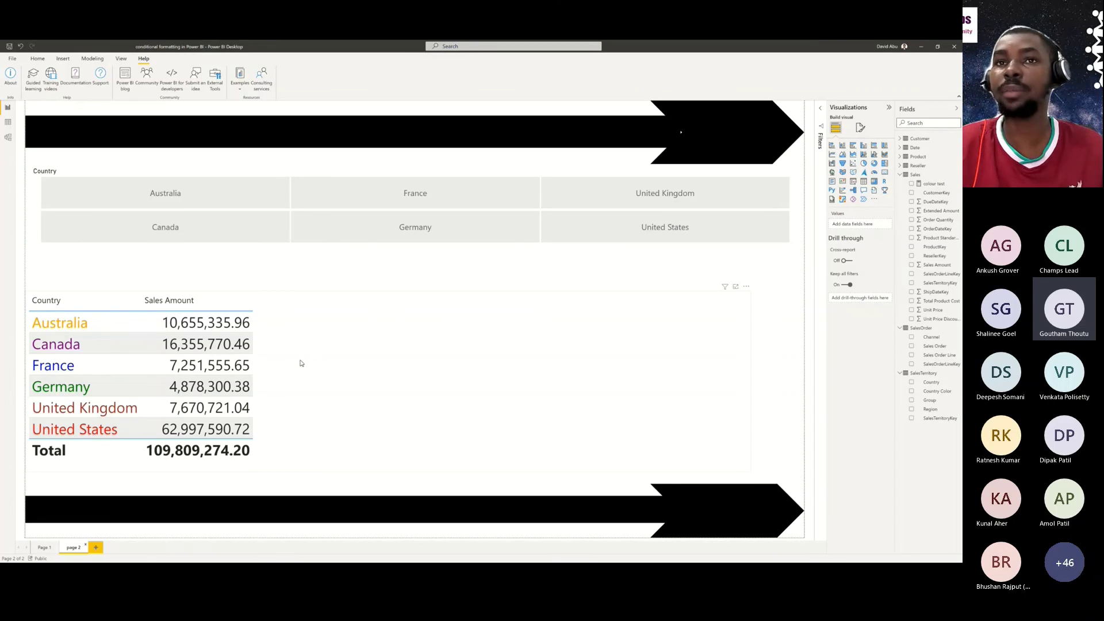
click(453, 370)
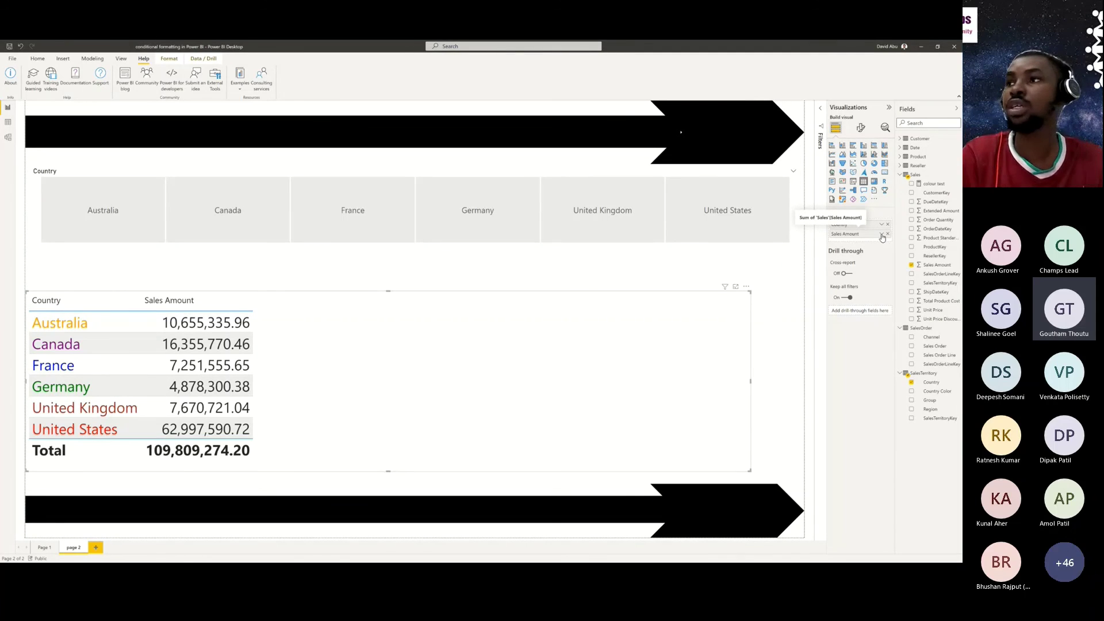
click(882, 235)
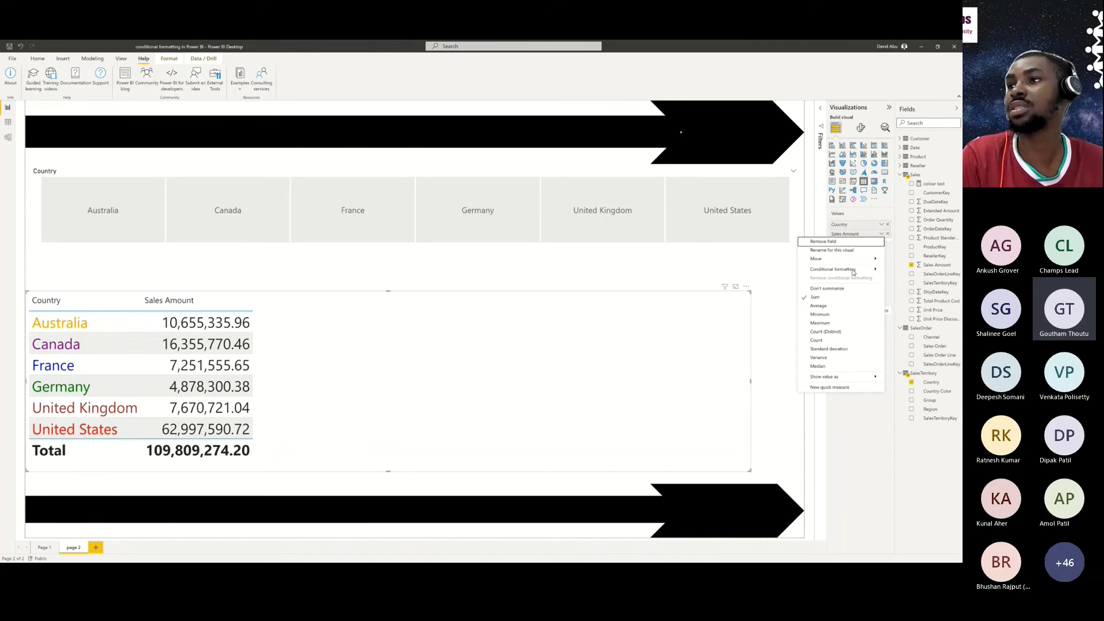
mouse_move(838, 271)
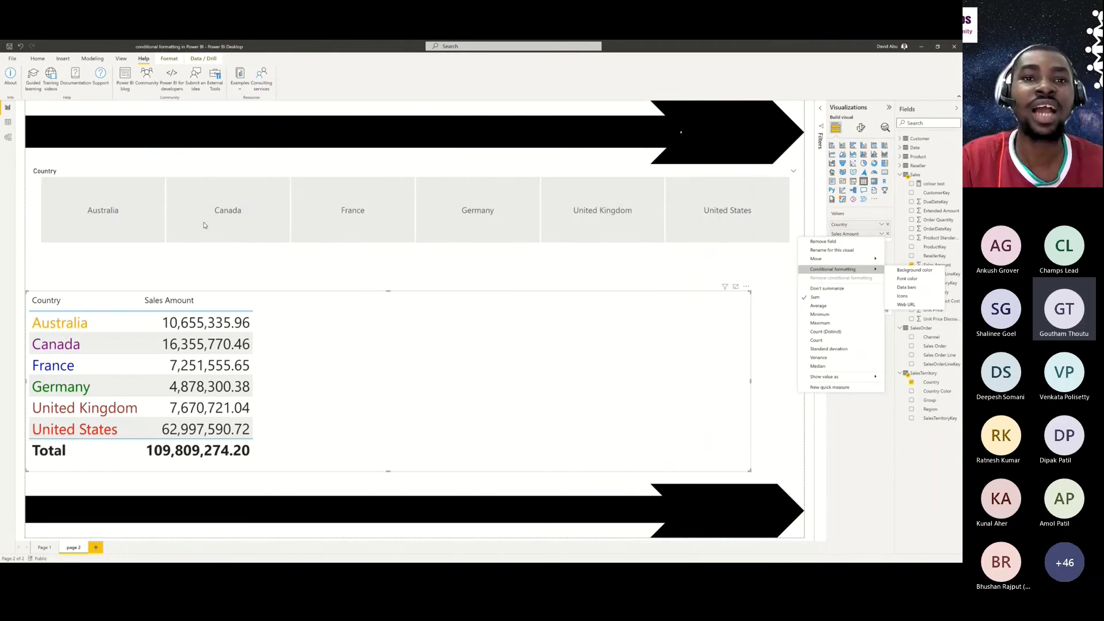
- Review the preview features in the global options, including New format pane, and close the options
click(12, 60)
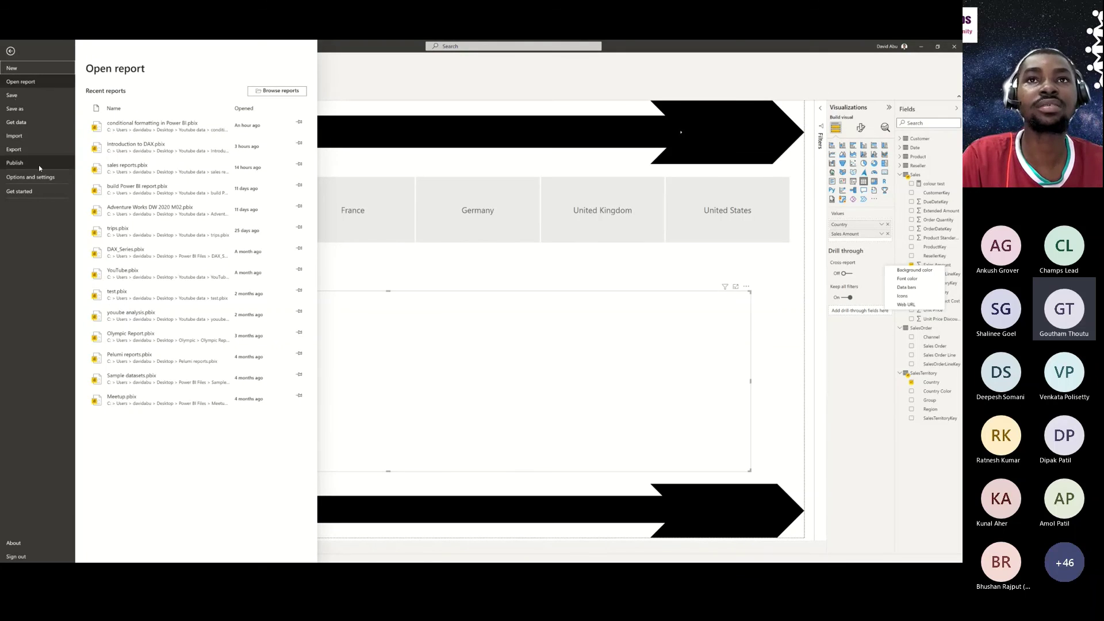
click(39, 180)
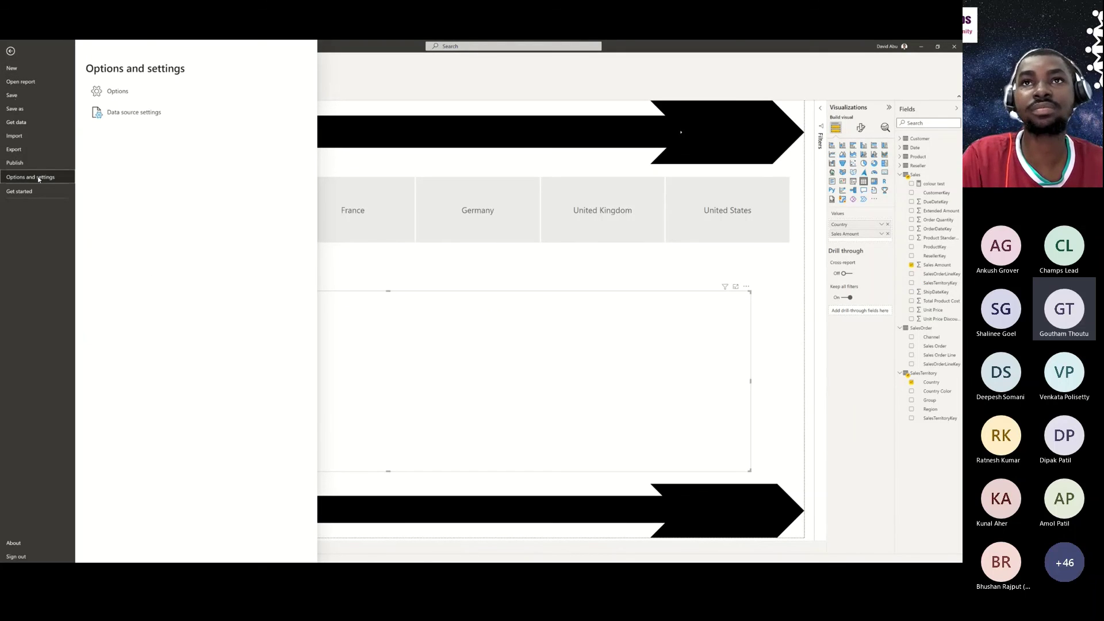
click(154, 91)
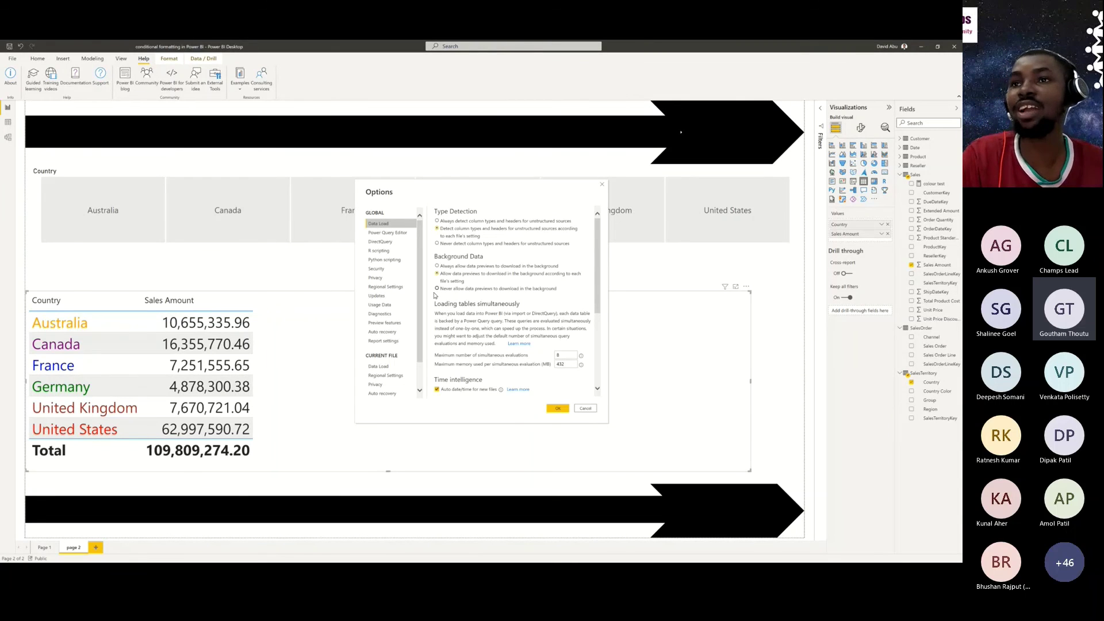
click(386, 323)
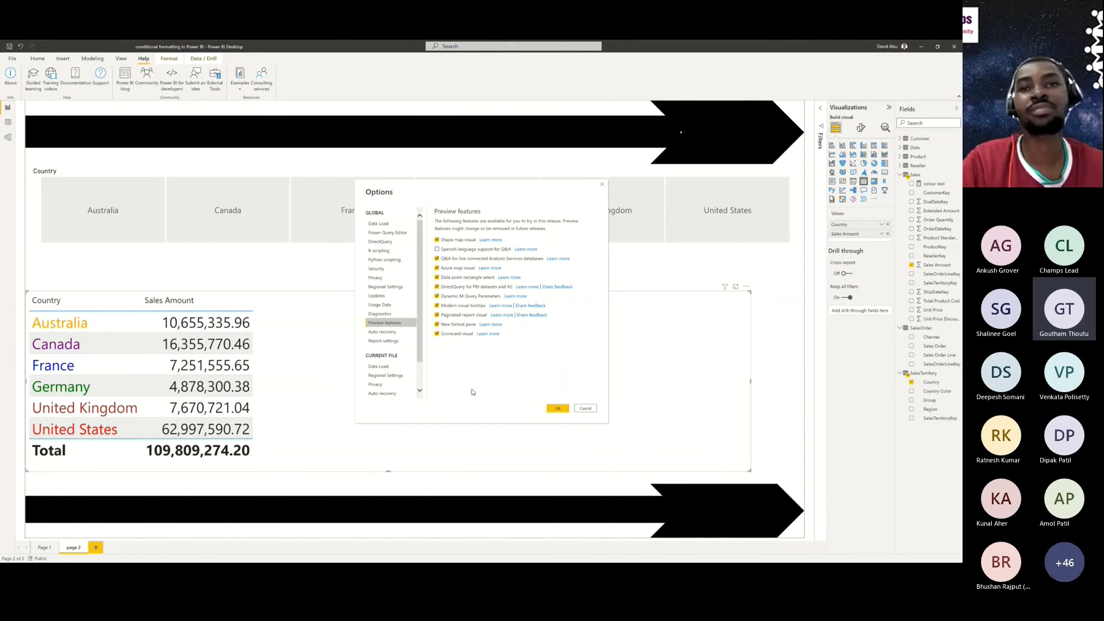
click(556, 409)
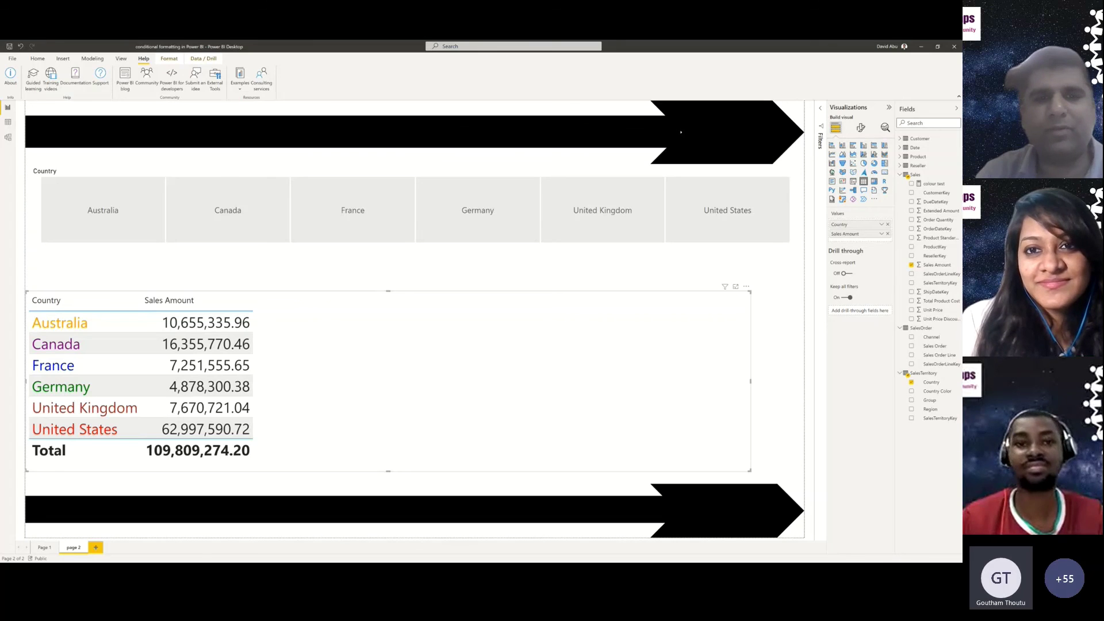
- Switch to the PowerPoint slide show and advance from the learning links to the About Me/Us slide
key(alt+Tab)
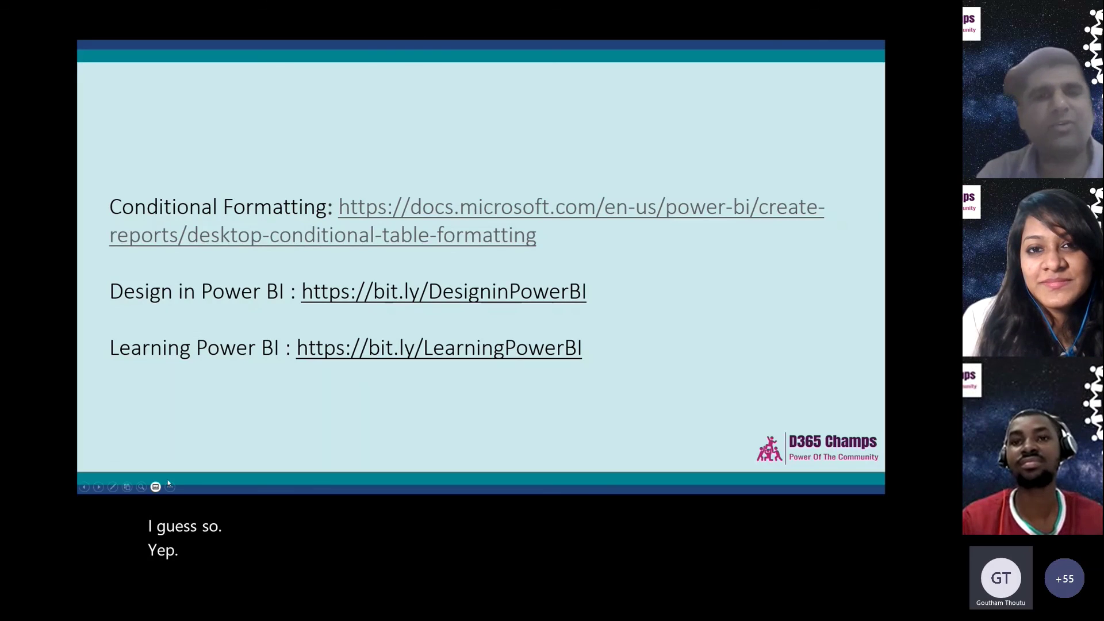
click(98, 487)
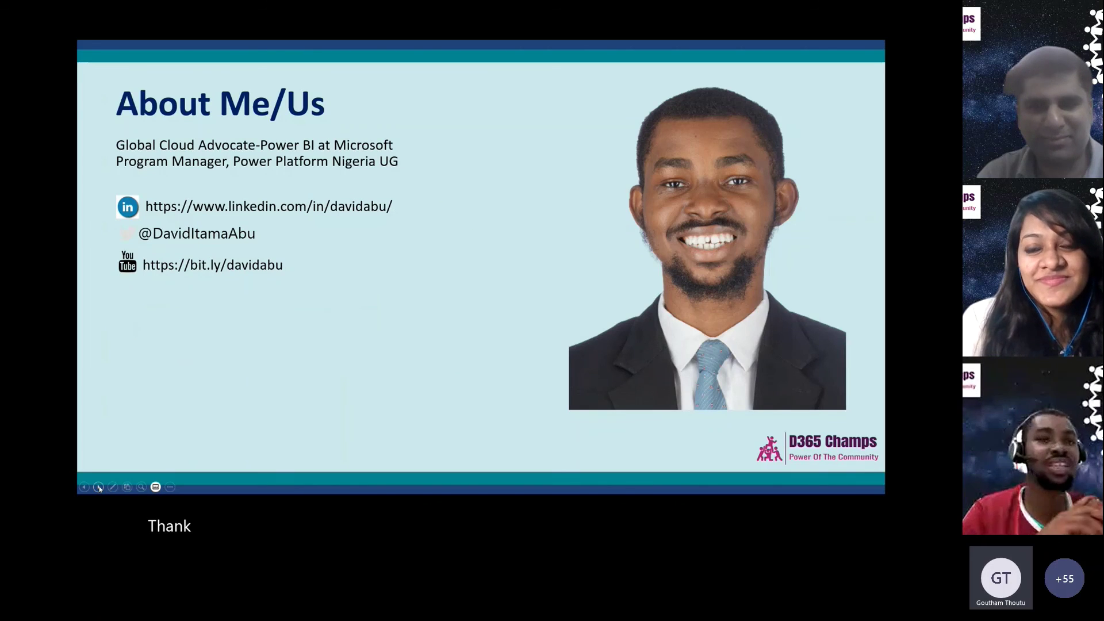